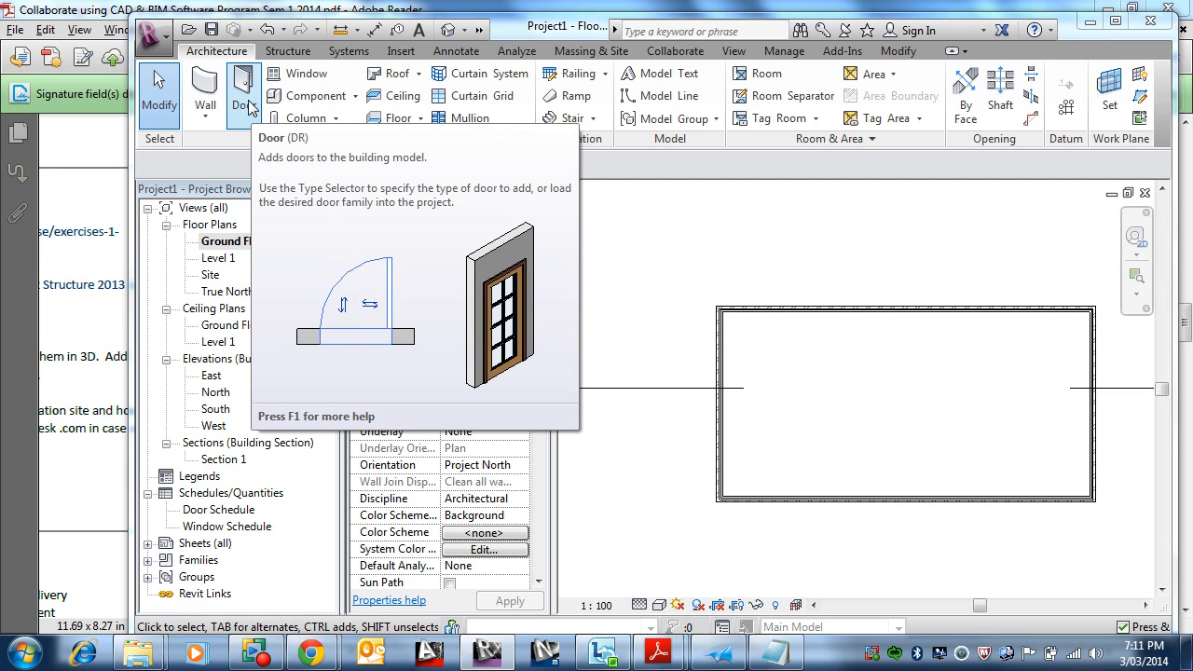
Step: Place a single-flush door in the lower exterior wall and set its distance from the right end to 4000 mm
{"action": "left_click", "coordinate": [244, 90]}
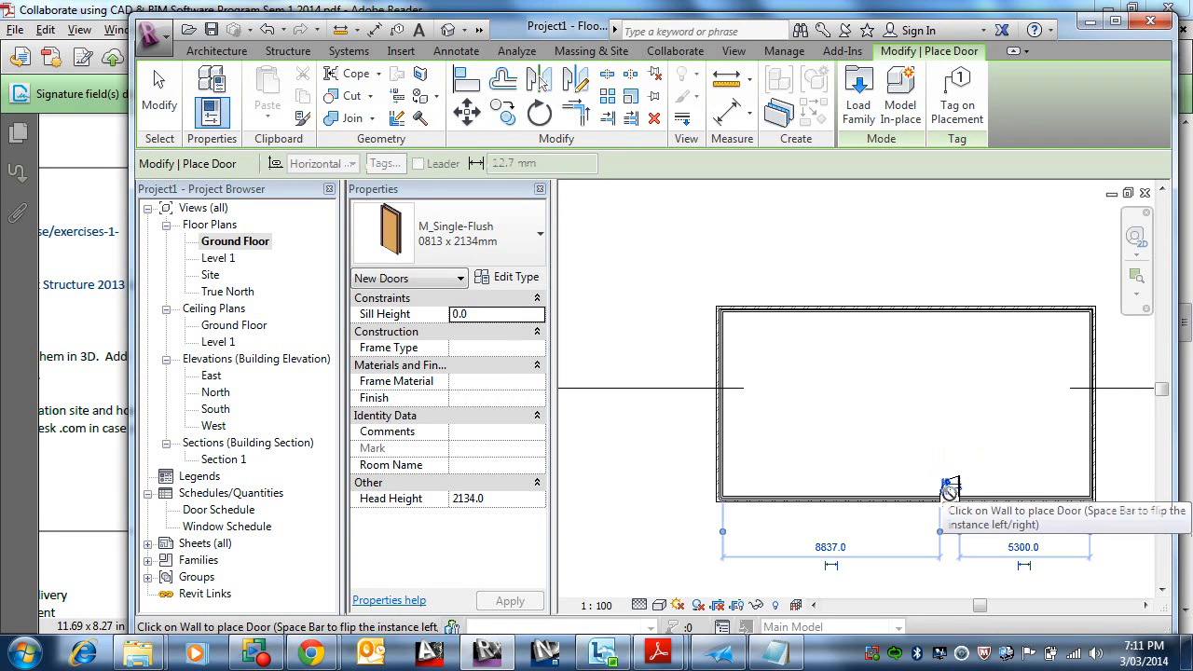
{"action": "scroll", "coordinate": [949, 491], "scroll_direction": "up", "scroll_amount": 2}
{"action": "scroll", "coordinate": [948, 493], "scroll_direction": "up", "scroll_amount": 2}
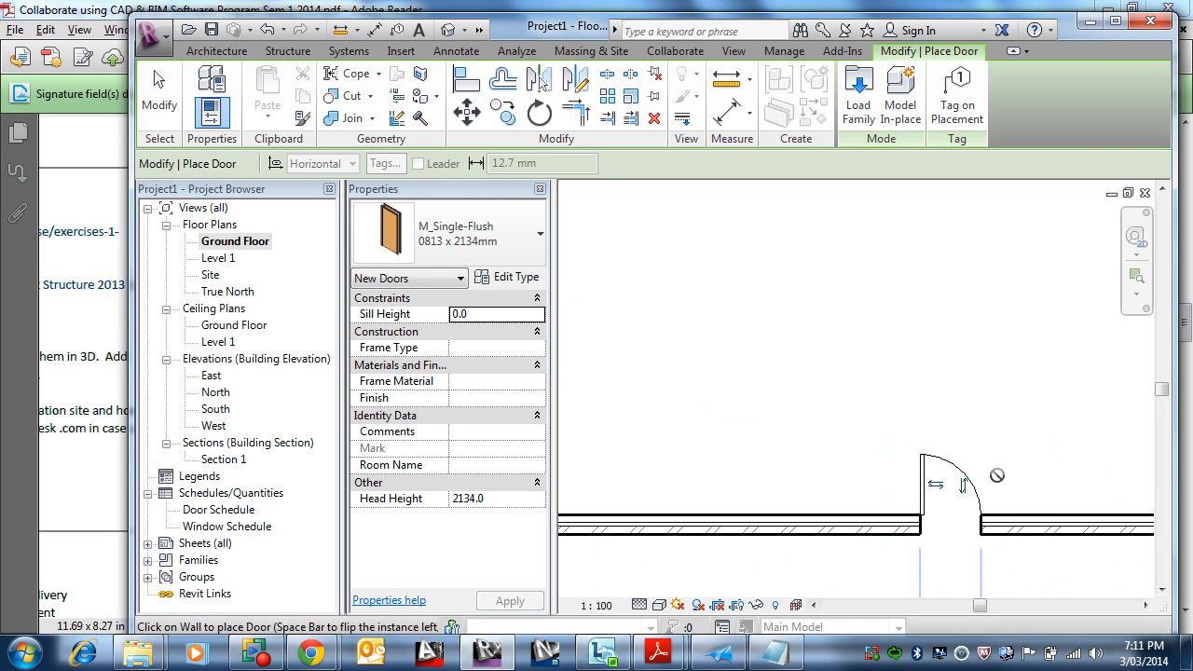
{"action": "middle_click_drag", "start_coordinate": [992, 500], "coordinate": [672, 403]}
{"action": "middle_click_drag", "start_coordinate": [780, 532], "coordinate": [873, 479]}
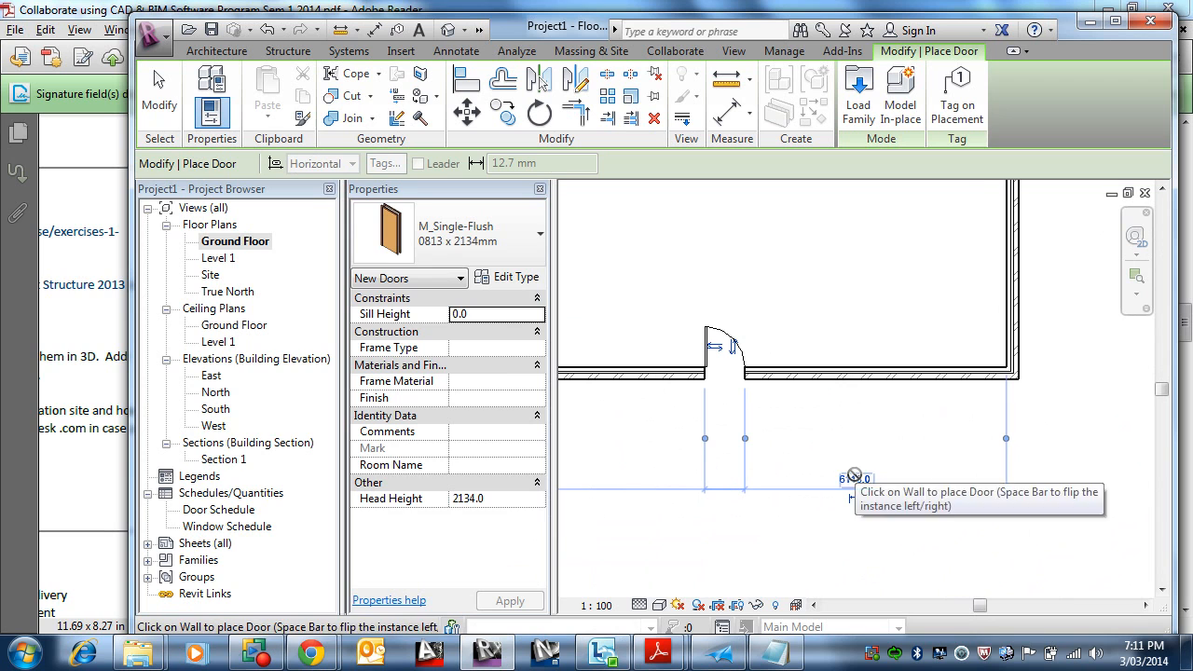
{"action": "left_click", "coordinate": [855, 478]}
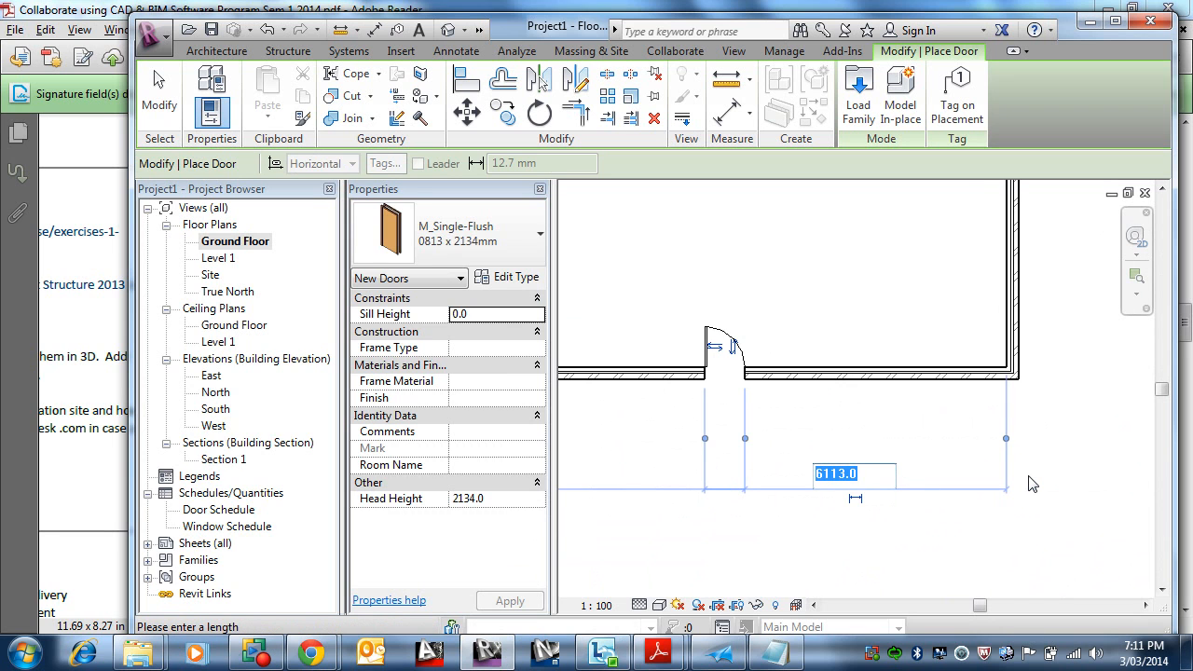
{"action": "type", "text": "4000"}
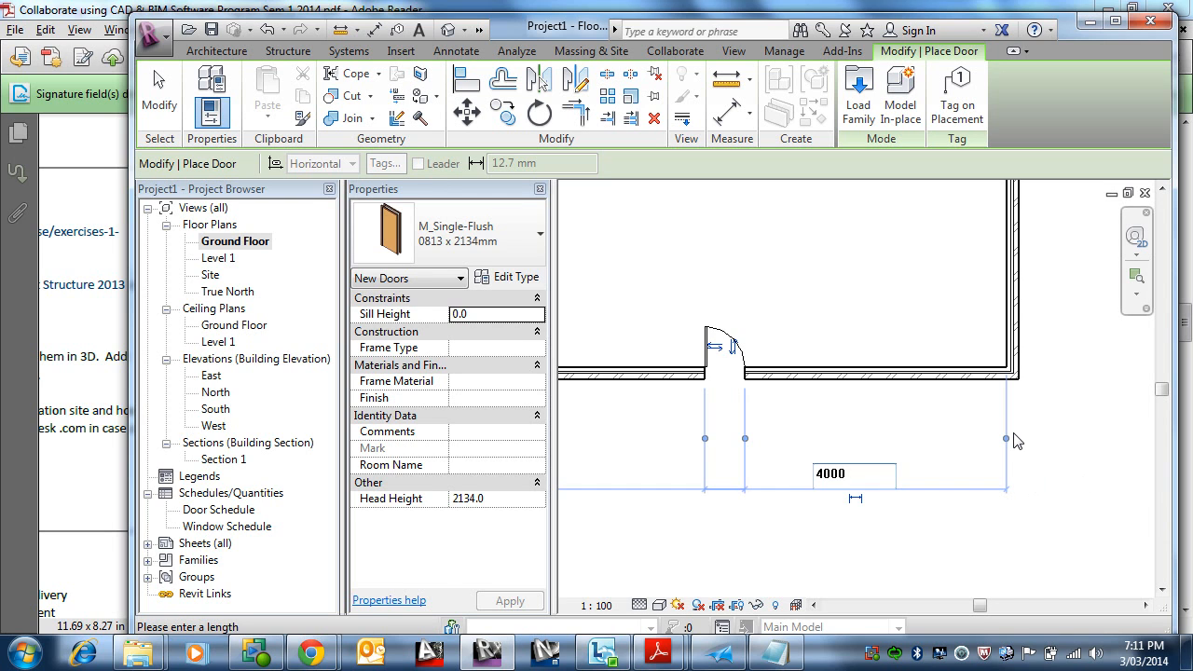
{"action": "key", "text": "Return"}
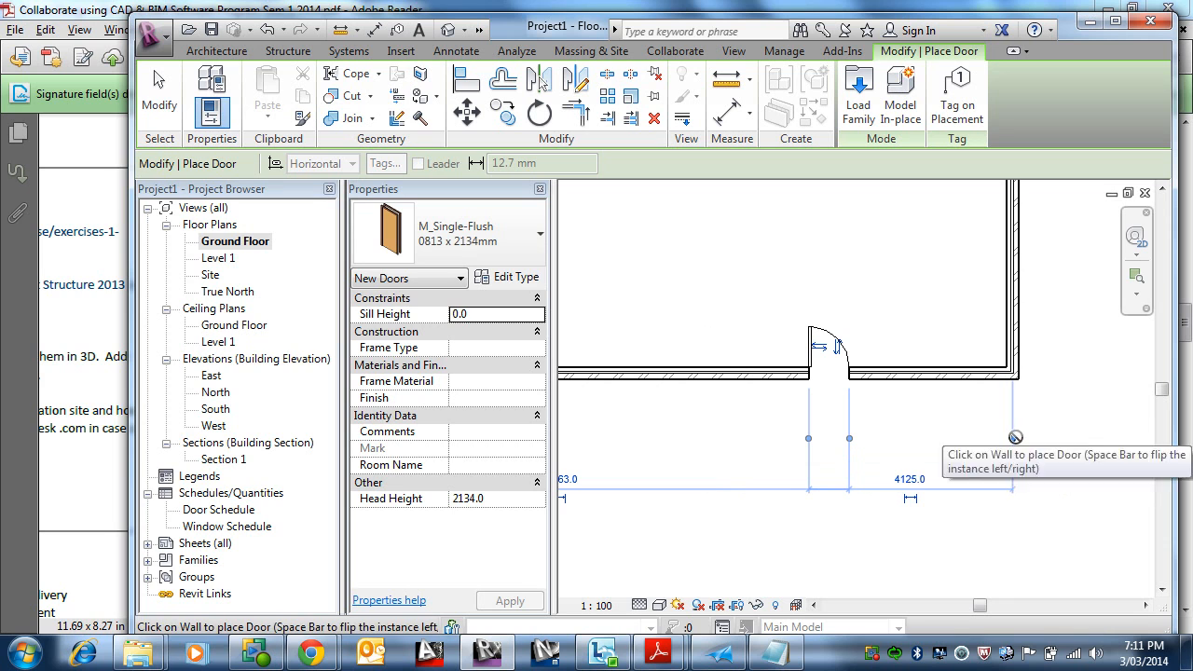
Step: Set the door's other clearance dimension to 4000 mm and finish placing doors
{"action": "left_click", "coordinate": [927, 477]}
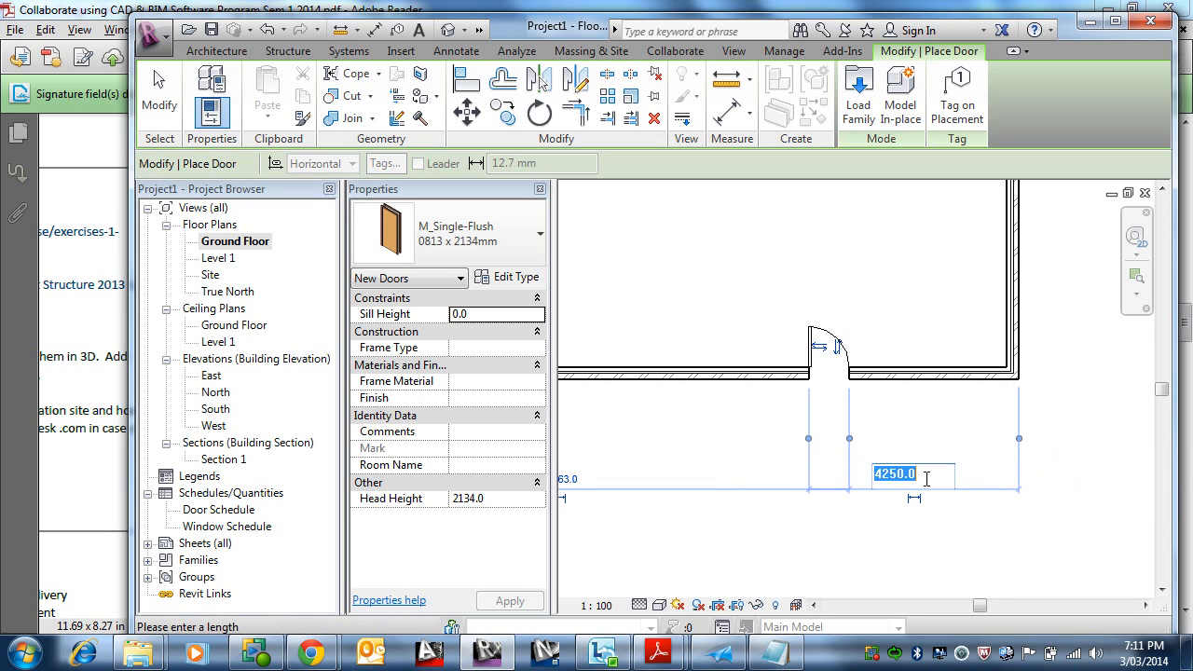
{"action": "type", "text": "40"}
{"action": "key", "text": "Return"}
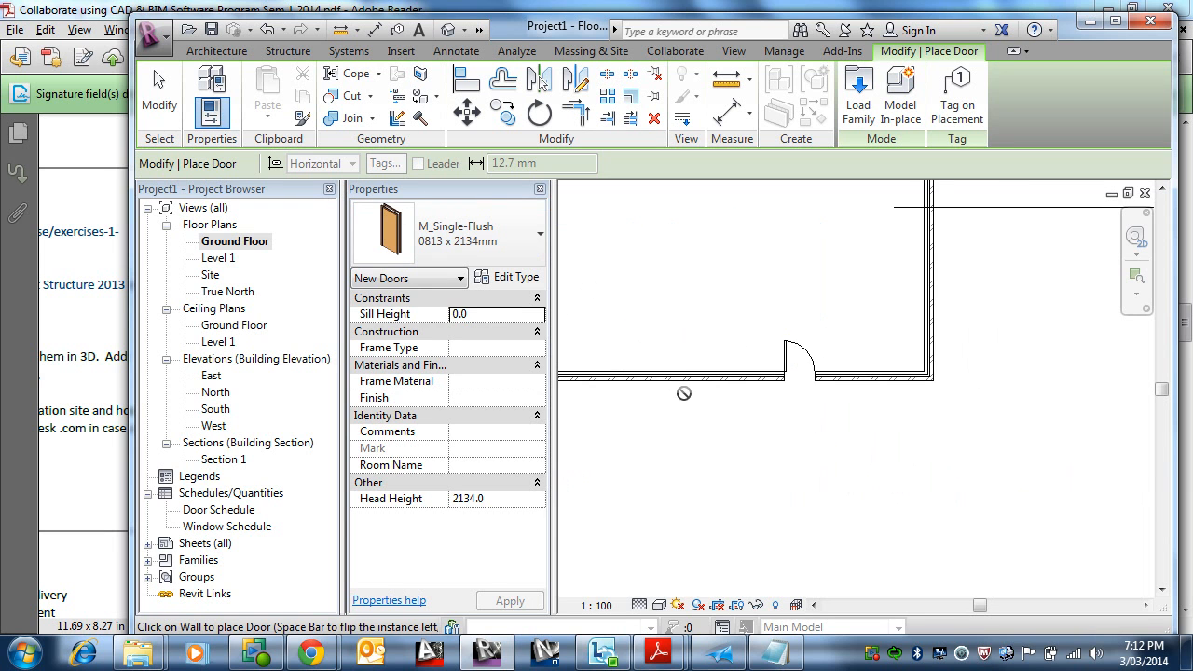
{"action": "middle_click_drag", "start_coordinate": [685, 394], "coordinate": [900, 501]}
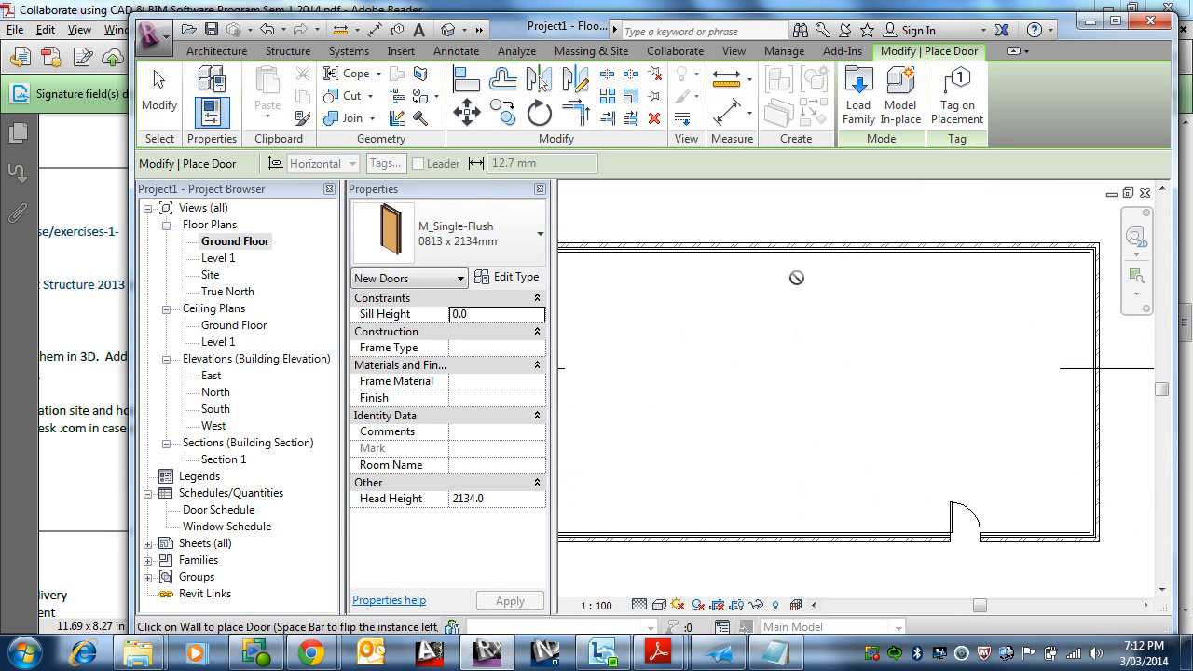
{"action": "scroll", "coordinate": [808, 312], "scroll_direction": "down", "scroll_amount": 2}
{"action": "key", "text": "Escape"}
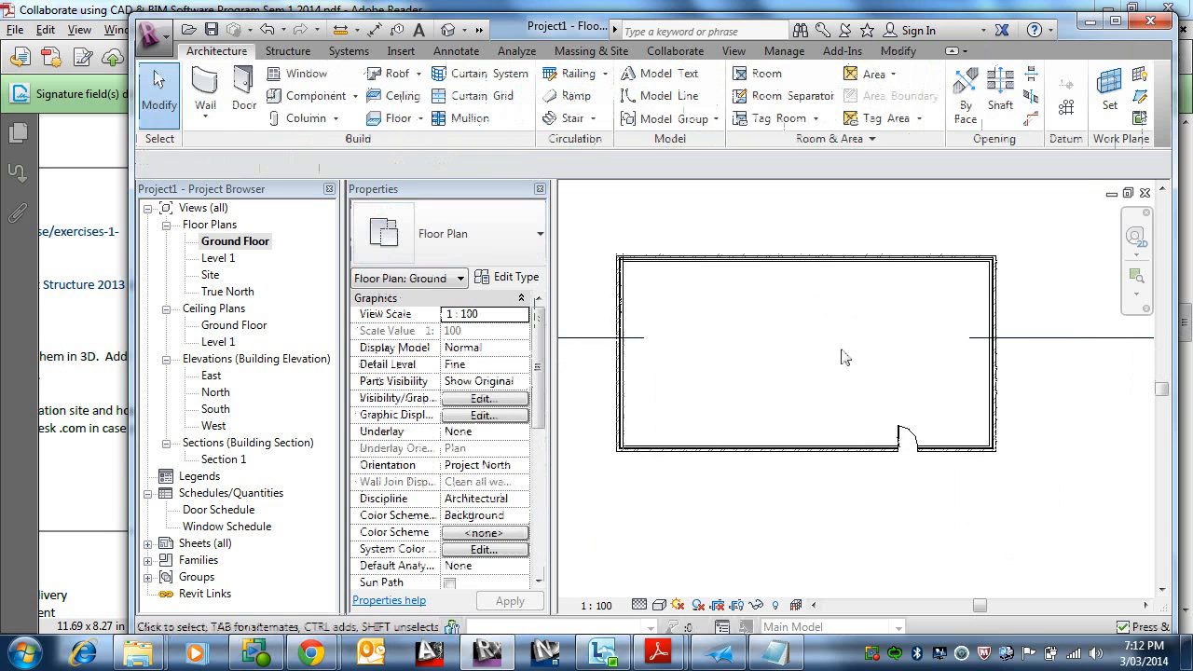
Step: Start a structural wall and choose the Basic Wall Stud timber - 90 type
{"action": "left_click", "coordinate": [210, 107]}
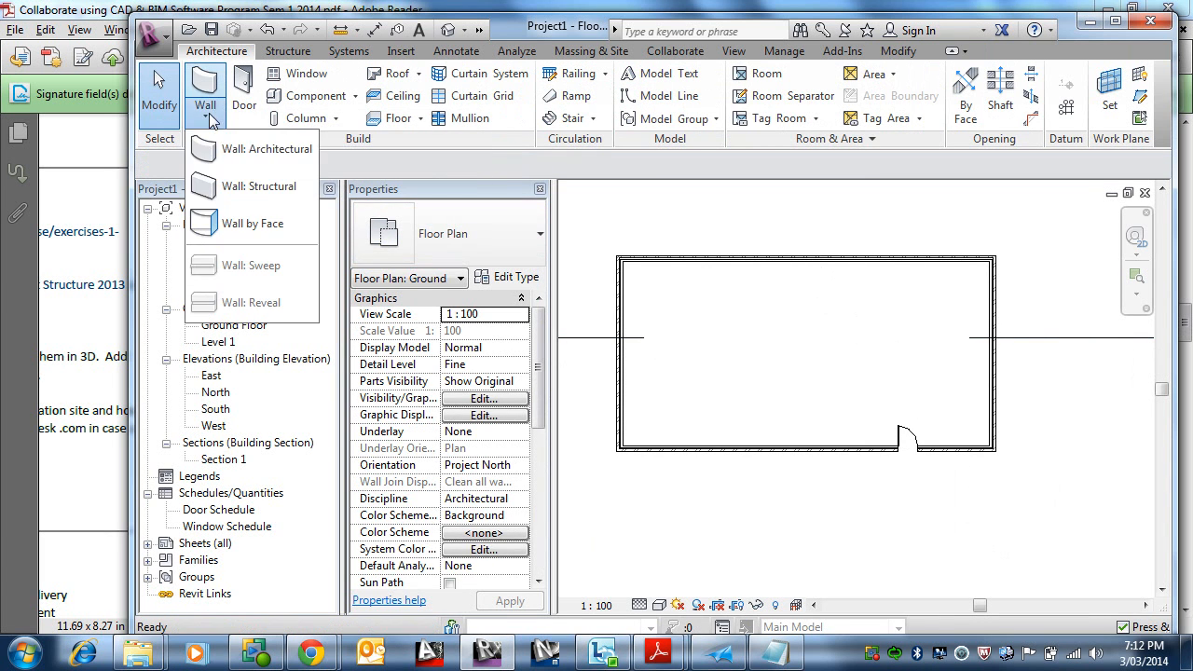
{"action": "left_click", "coordinate": [235, 186]}
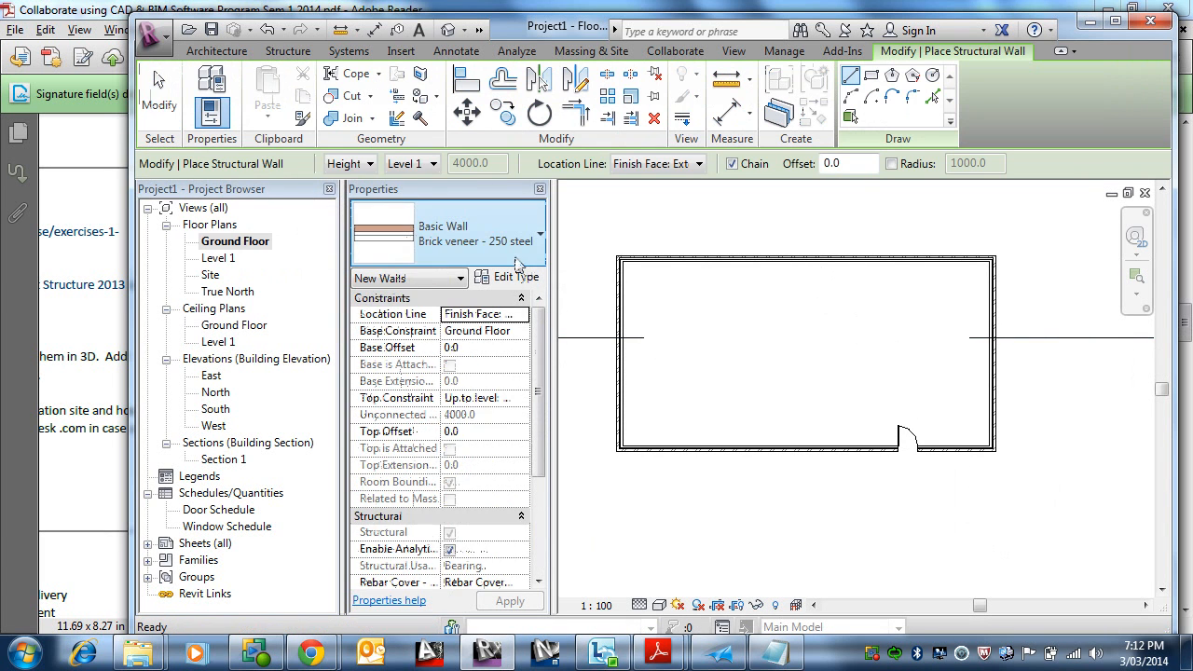
{"action": "left_click", "coordinate": [448, 240]}
{"action": "scroll", "coordinate": [495, 455], "scroll_direction": "down", "scroll_amount": 3}
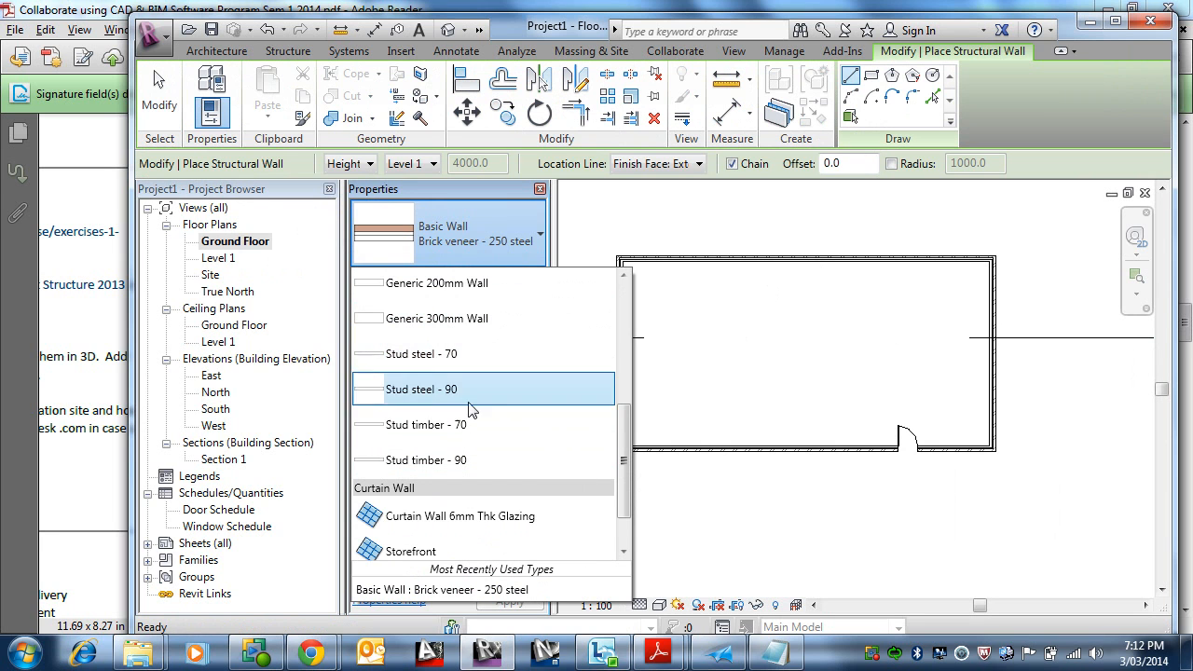
{"action": "left_click", "coordinate": [466, 456]}
Step: Draw a partition from the top wall down about 3000 mm, then left about 3600 mm to the outer wall
{"action": "scroll", "coordinate": [737, 280], "scroll_direction": "up", "scroll_amount": 3}
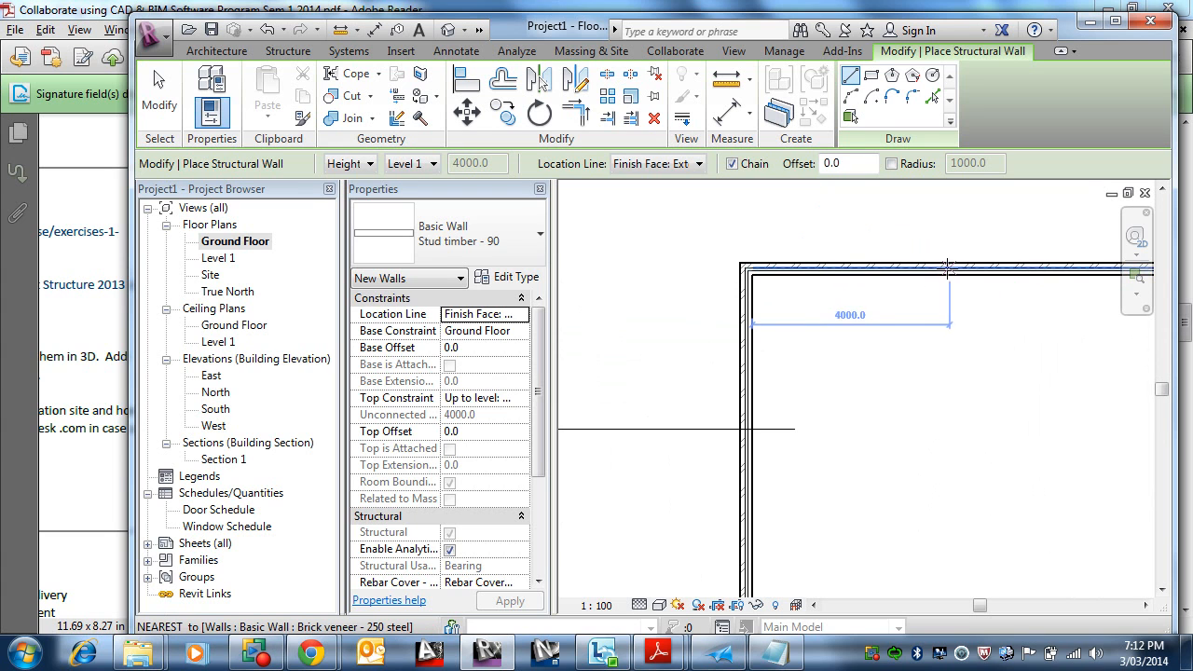
{"action": "left_click", "coordinate": [953, 270]}
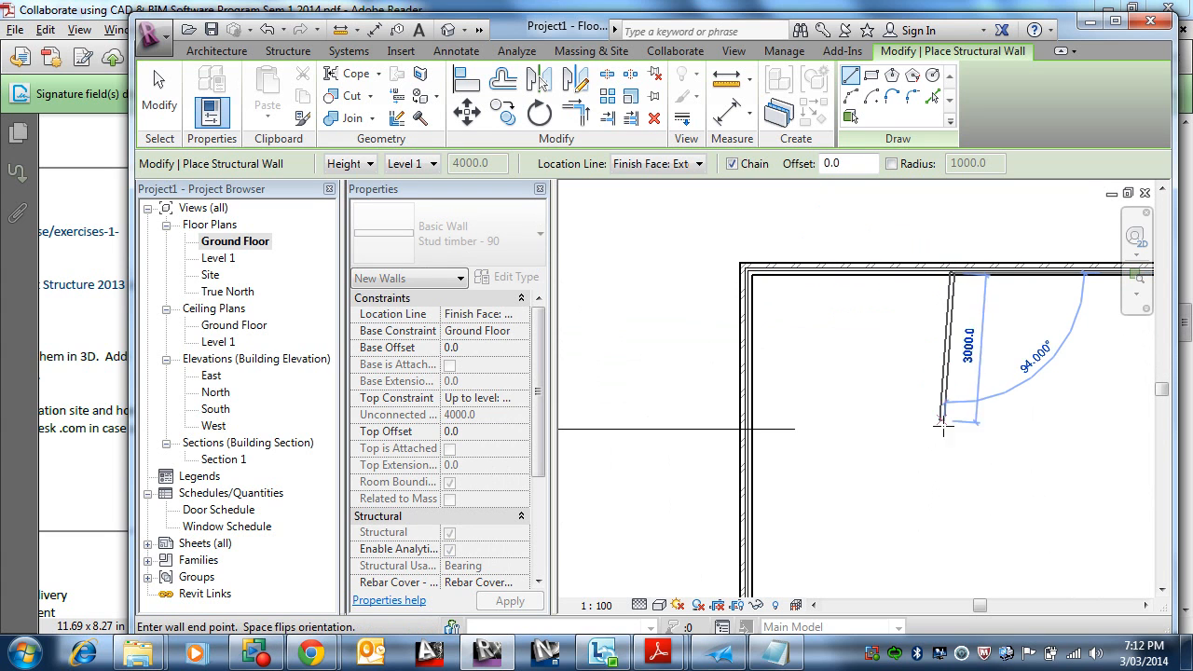
{"action": "left_click", "coordinate": [933, 448]}
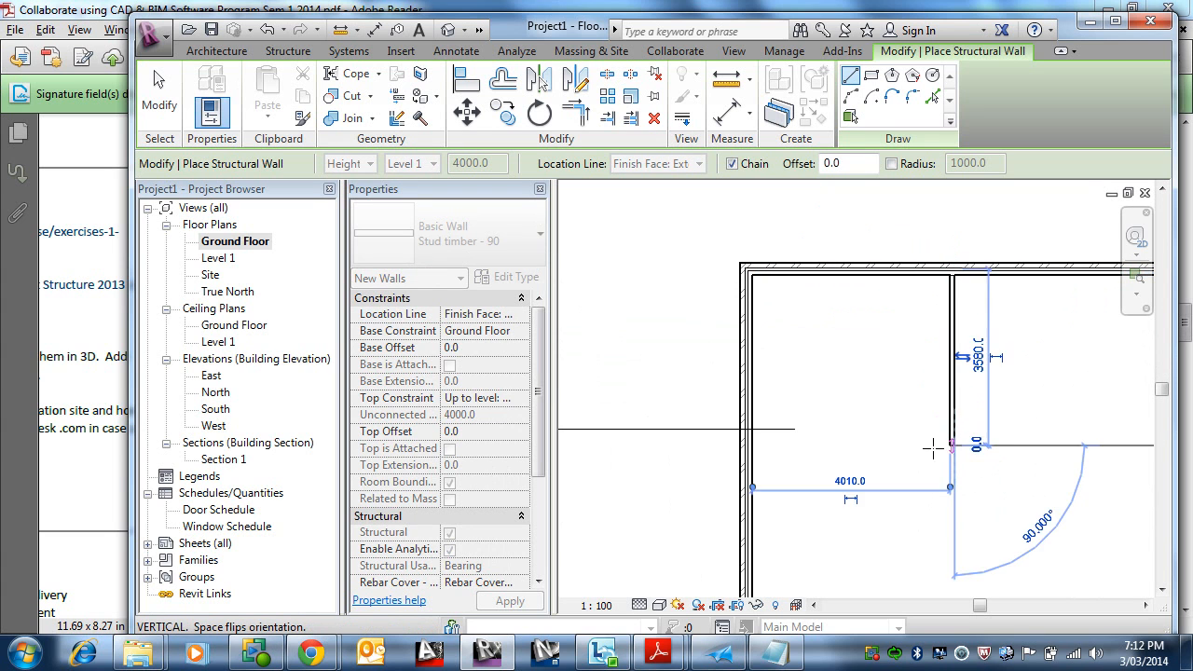
{"action": "left_click", "coordinate": [755, 439]}
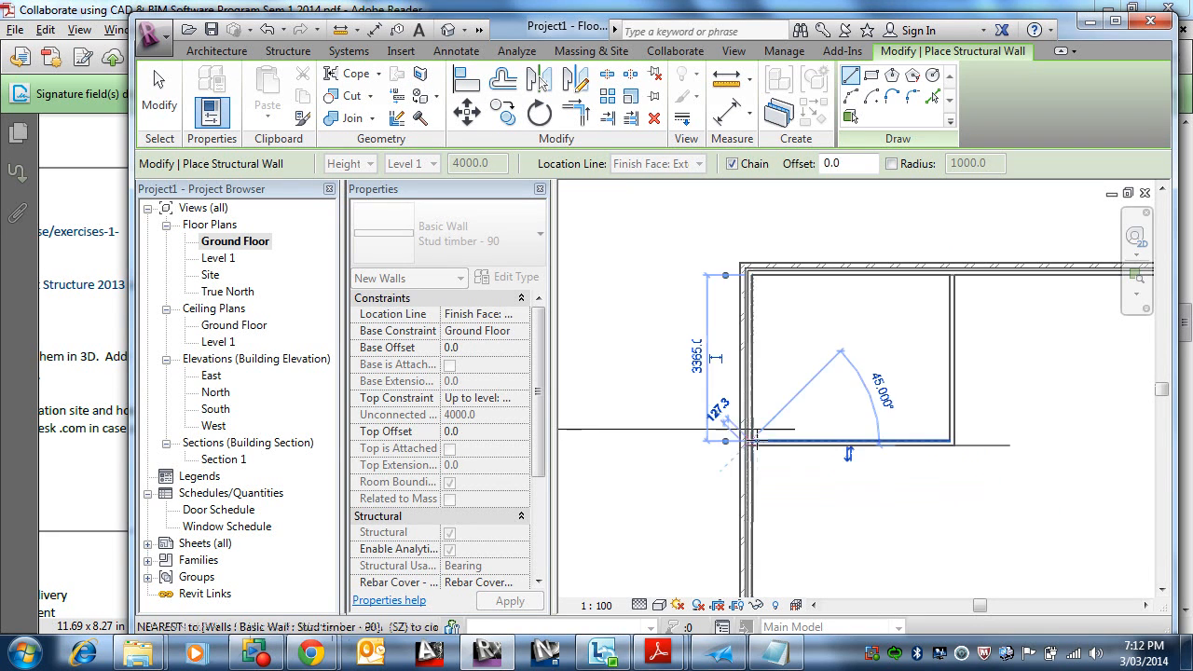
Step: Draw a second partition from the bottom wall up about 3000 mm, then right about 5775 mm to the outer wall
{"action": "scroll", "coordinate": [948, 468], "scroll_direction": "down", "scroll_amount": 2}
{"action": "scroll", "coordinate": [948, 468], "scroll_direction": "down", "scroll_amount": 1}
{"action": "middle_click_drag", "start_coordinate": [951, 450], "coordinate": [547, 332]}
{"action": "middle_click_drag", "start_coordinate": [636, 341], "coordinate": [817, 381]}
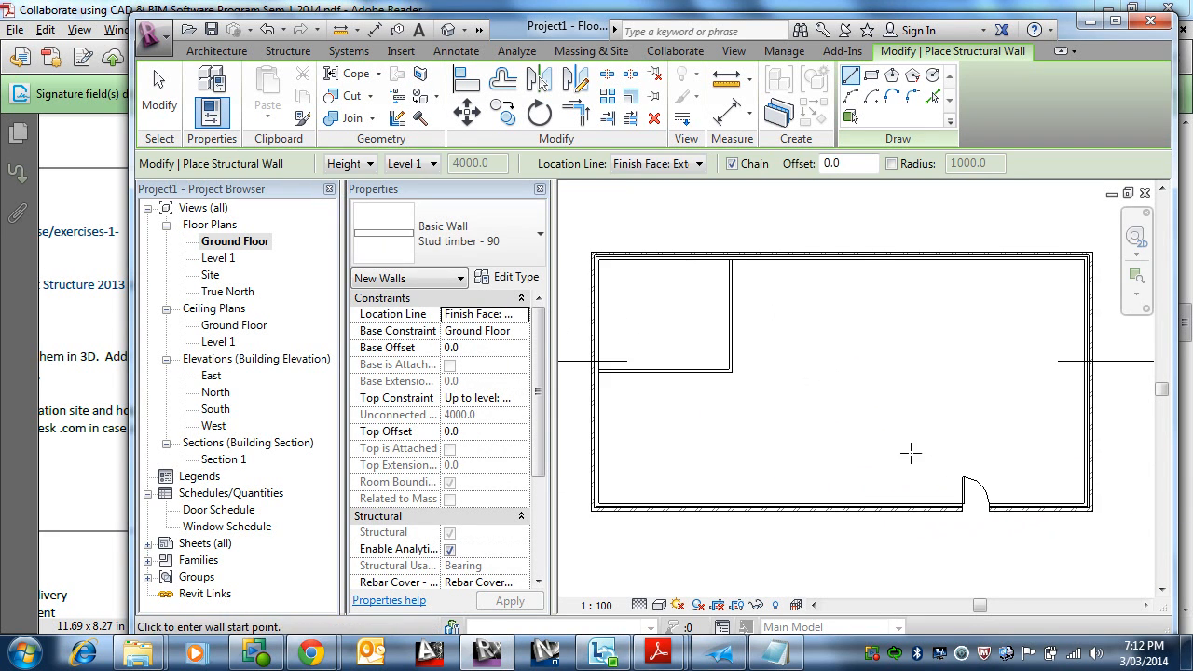
{"action": "left_click", "coordinate": [903, 505]}
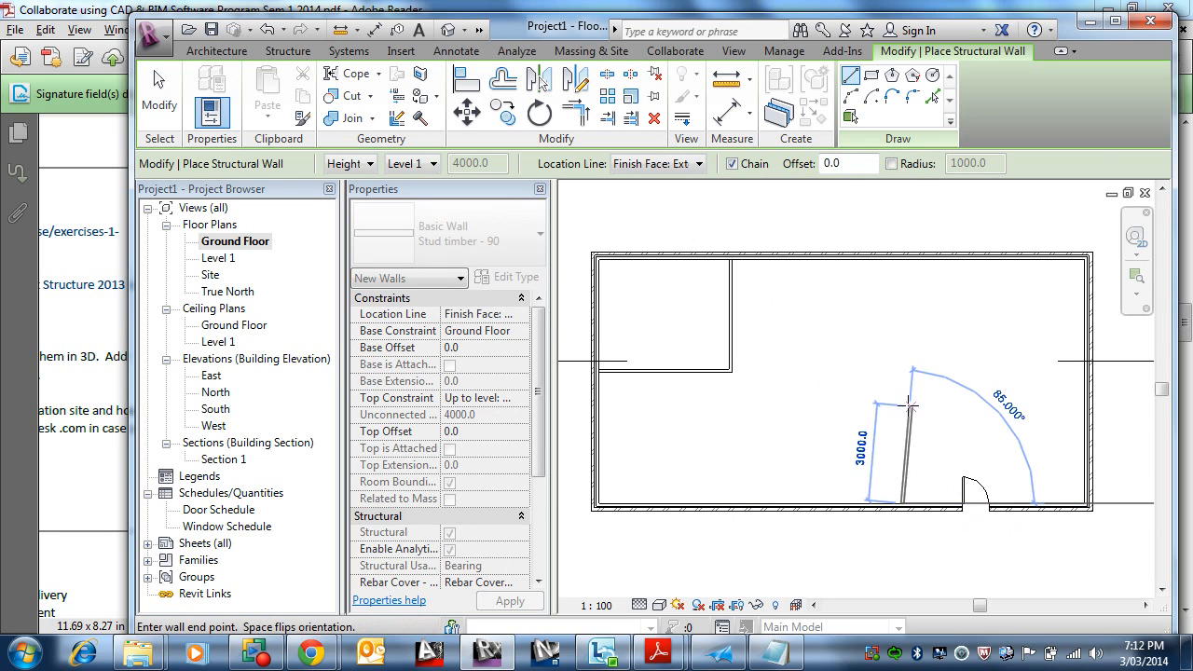
{"action": "left_click", "coordinate": [903, 401]}
{"action": "left_click", "coordinate": [1093, 399]}
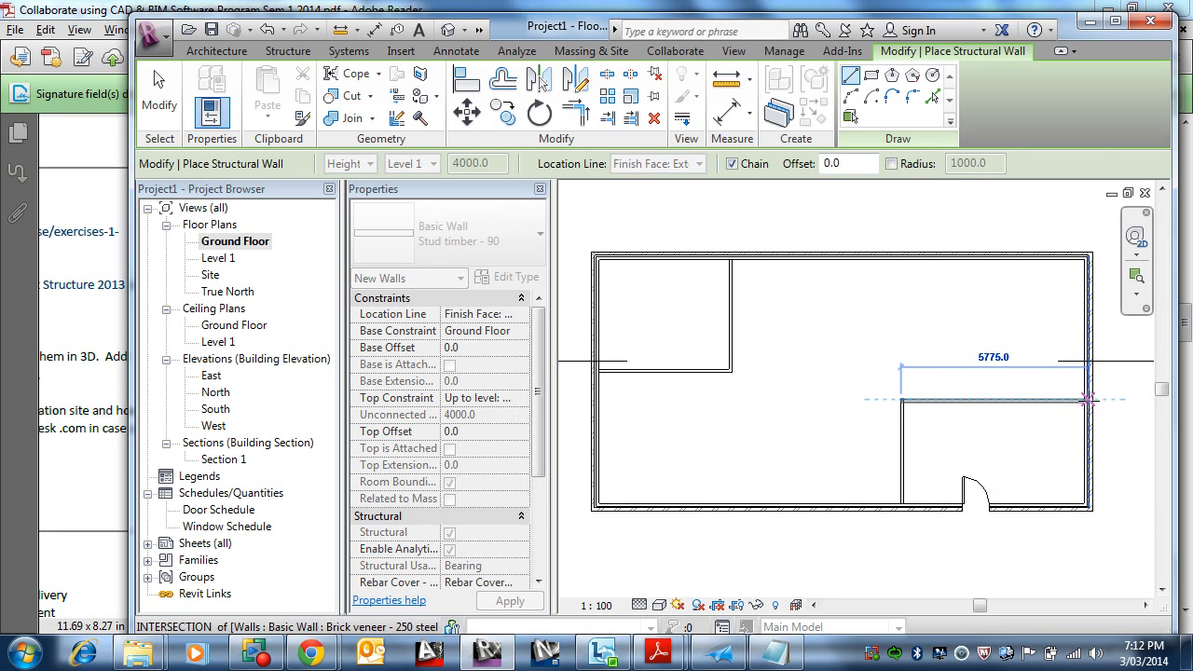
{"action": "key", "text": "Escape"}
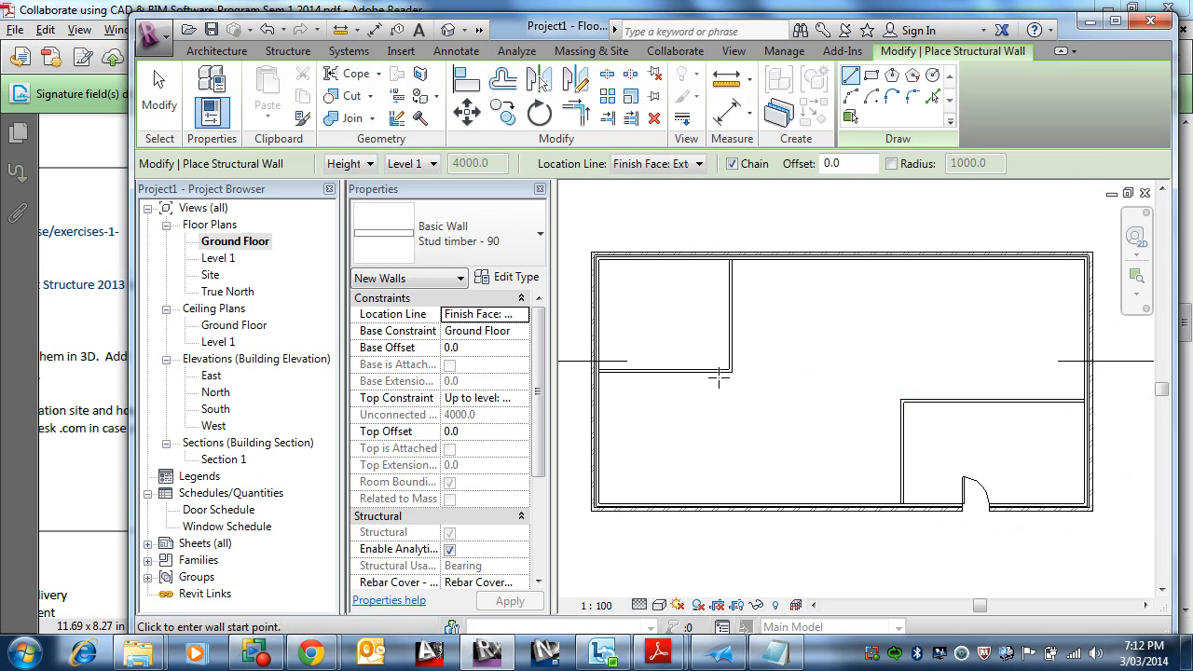
{"action": "key", "text": "Escape"}
Step: Set the upper-left partition's horizontal wall to 4000 mm from the top exterior wall
{"action": "left_click", "coordinate": [687, 373]}
{"action": "scroll", "coordinate": [752, 395], "scroll_direction": "down", "scroll_amount": 2}
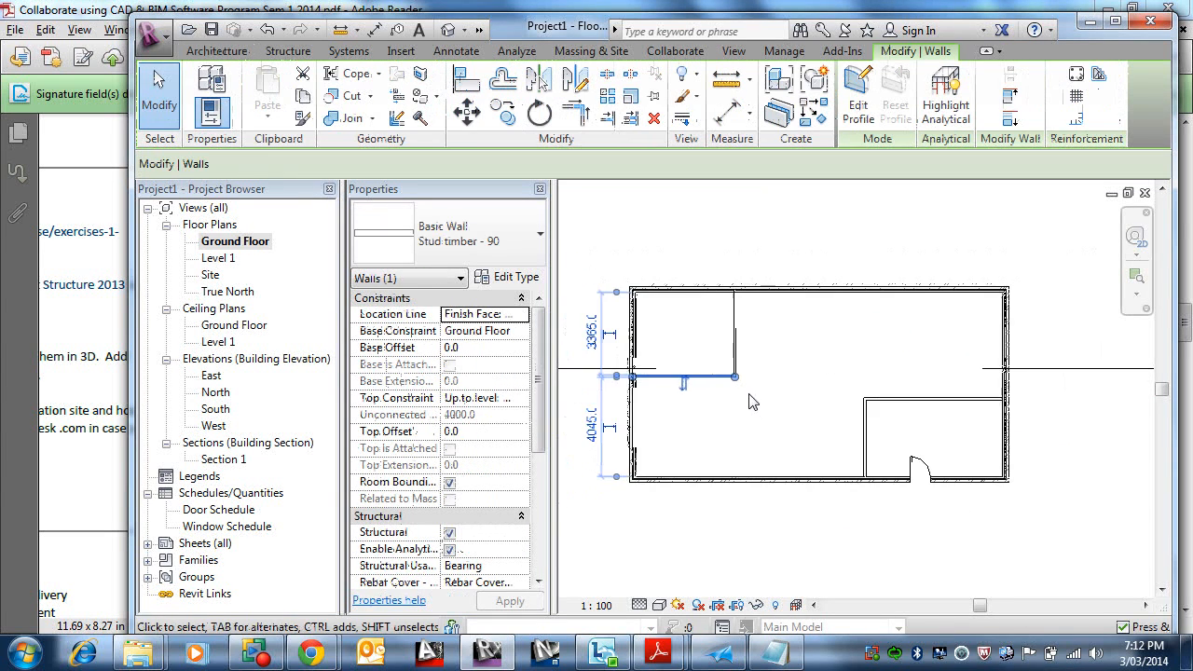
{"action": "middle_click_drag", "start_coordinate": [752, 397], "coordinate": [865, 402]}
{"action": "scroll", "coordinate": [710, 357], "scroll_direction": "up", "scroll_amount": 5}
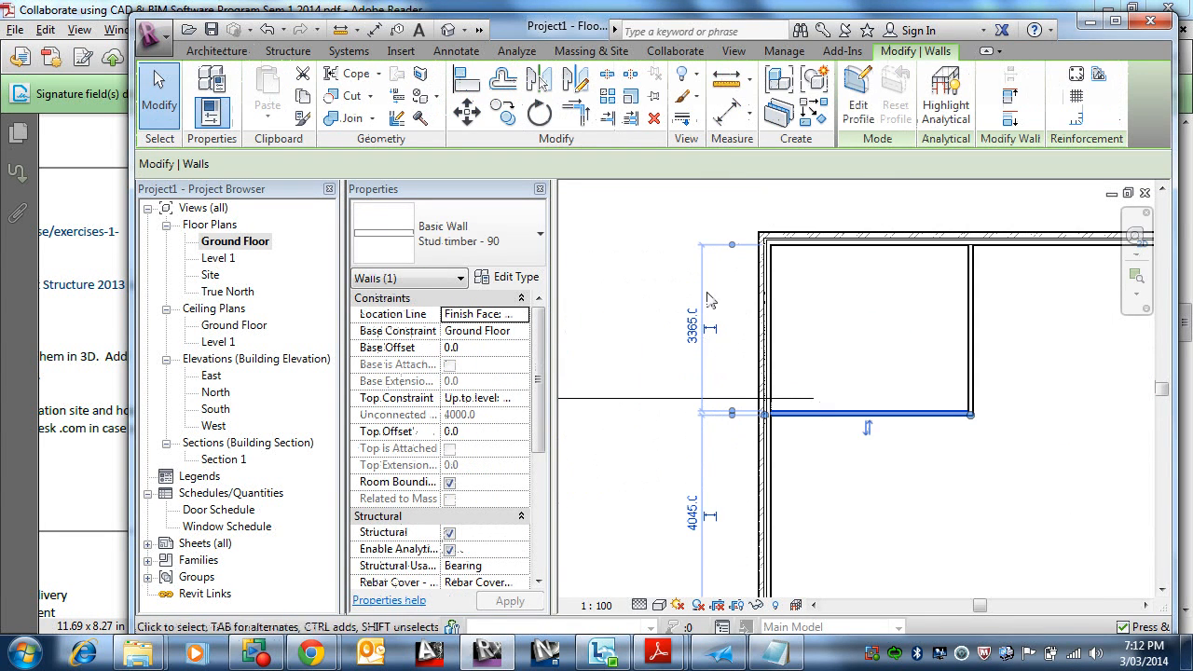
{"action": "left_click", "coordinate": [692, 328]}
{"action": "type", "text": "40"}
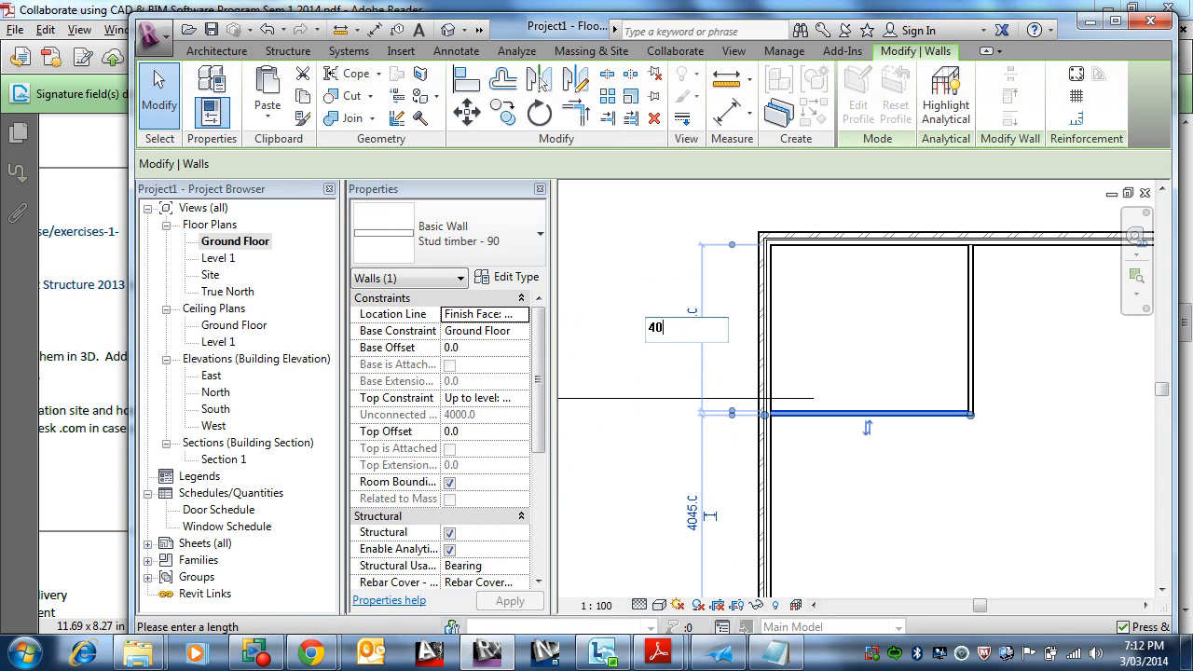
{"action": "type", "text": "00"}
{"action": "key", "text": "Return"}
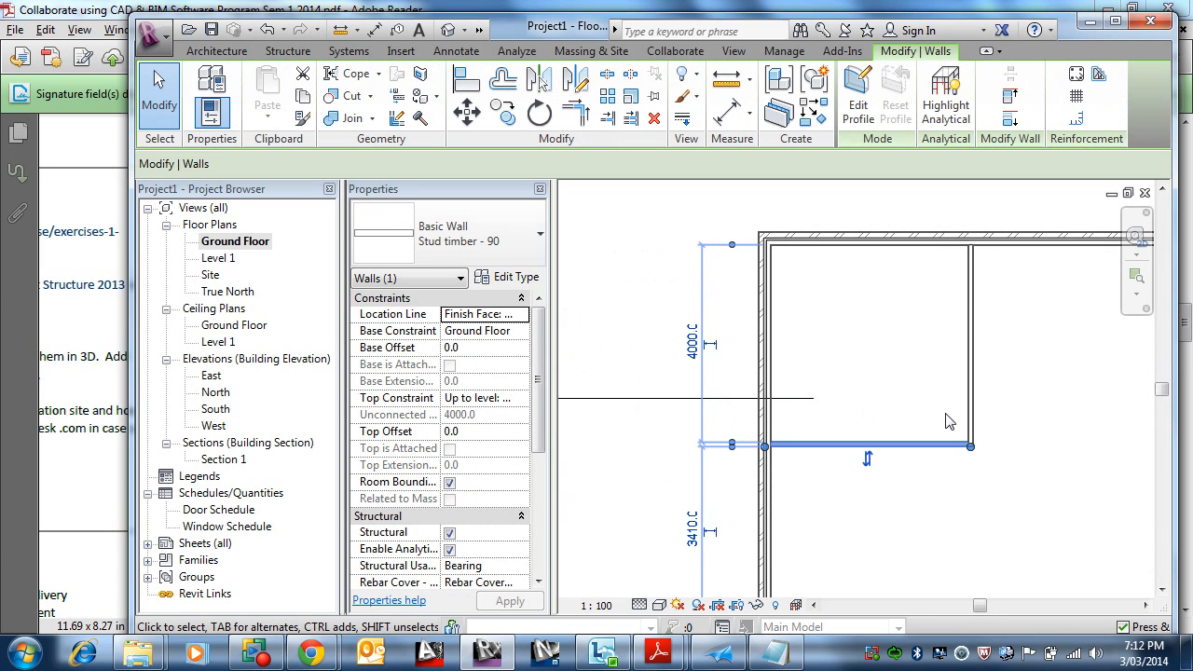
Step: Place an M_Fixed 0915 x 1830mm window in the top wall, about 3200 mm right of the partition
{"action": "left_click", "coordinate": [836, 374]}
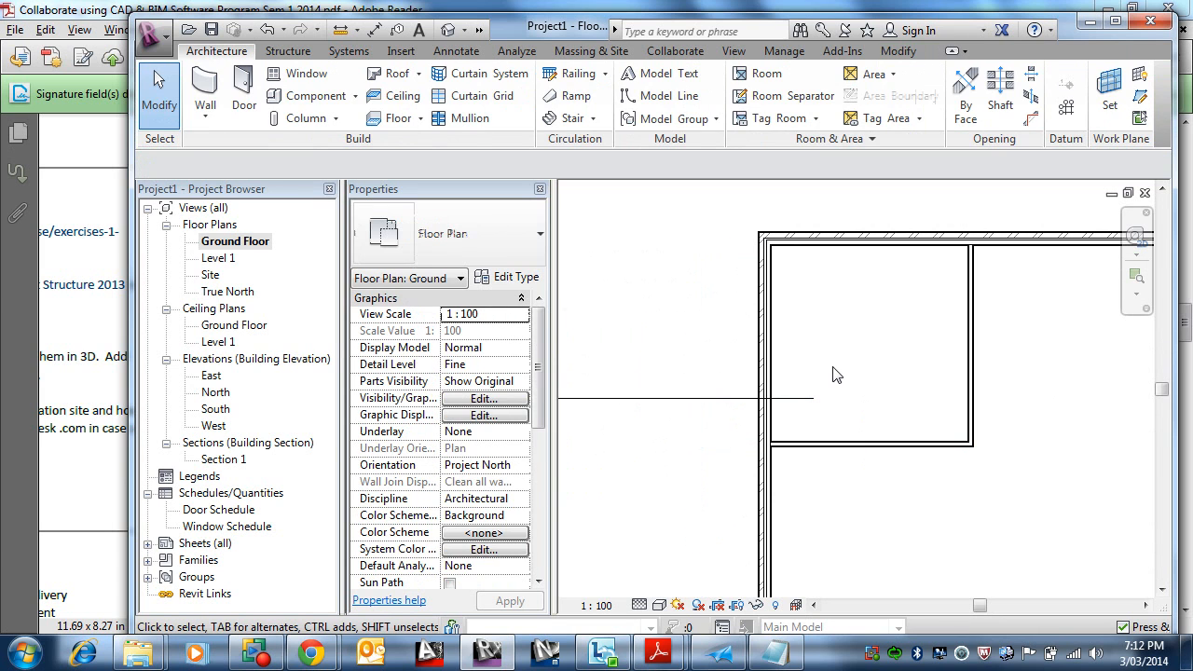
{"action": "scroll", "coordinate": [837, 374], "scroll_direction": "down", "scroll_amount": 2}
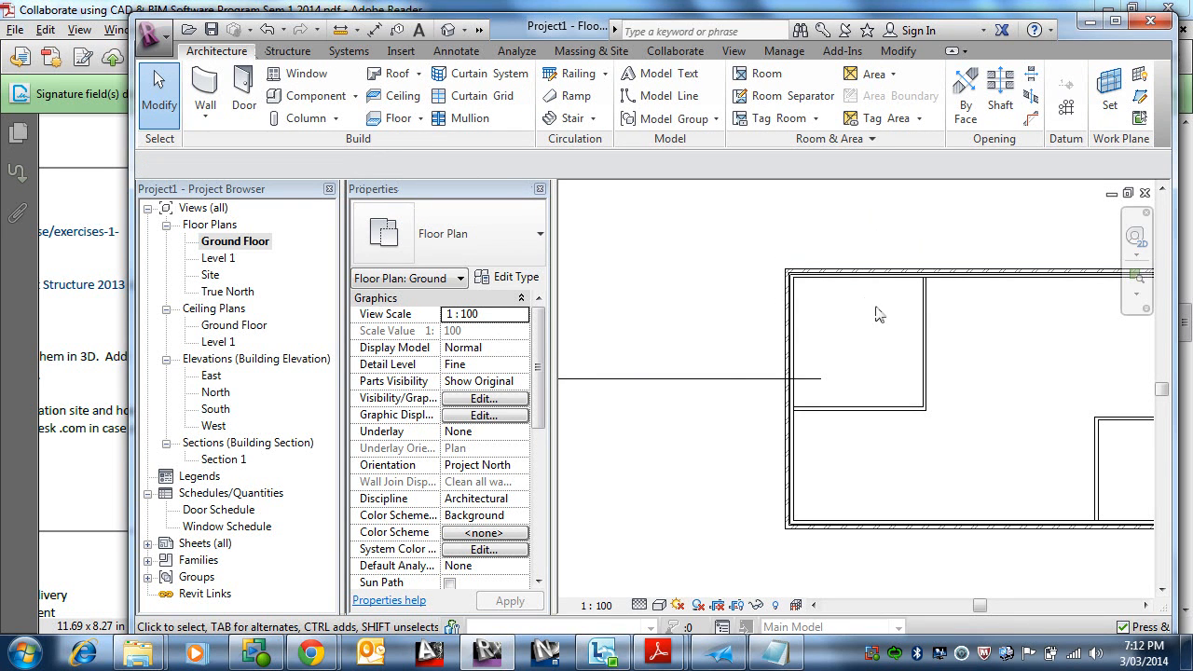
{"action": "middle_click_drag", "start_coordinate": [877, 314], "coordinate": [793, 311]}
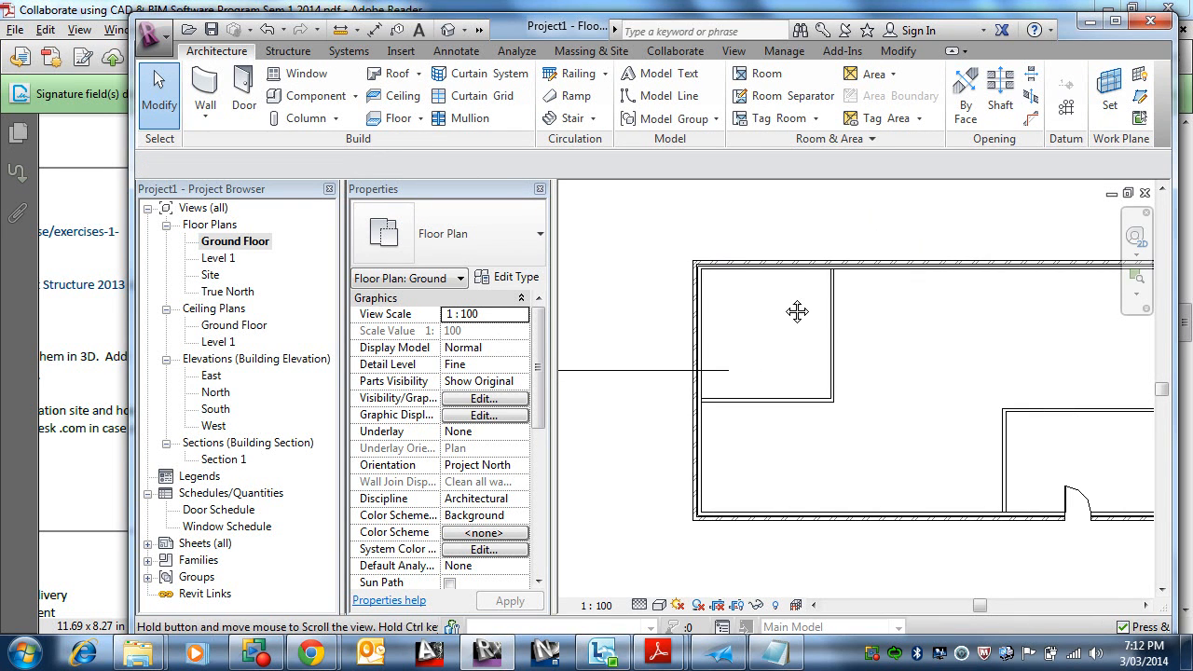
{"action": "left_click", "coordinate": [311, 76]}
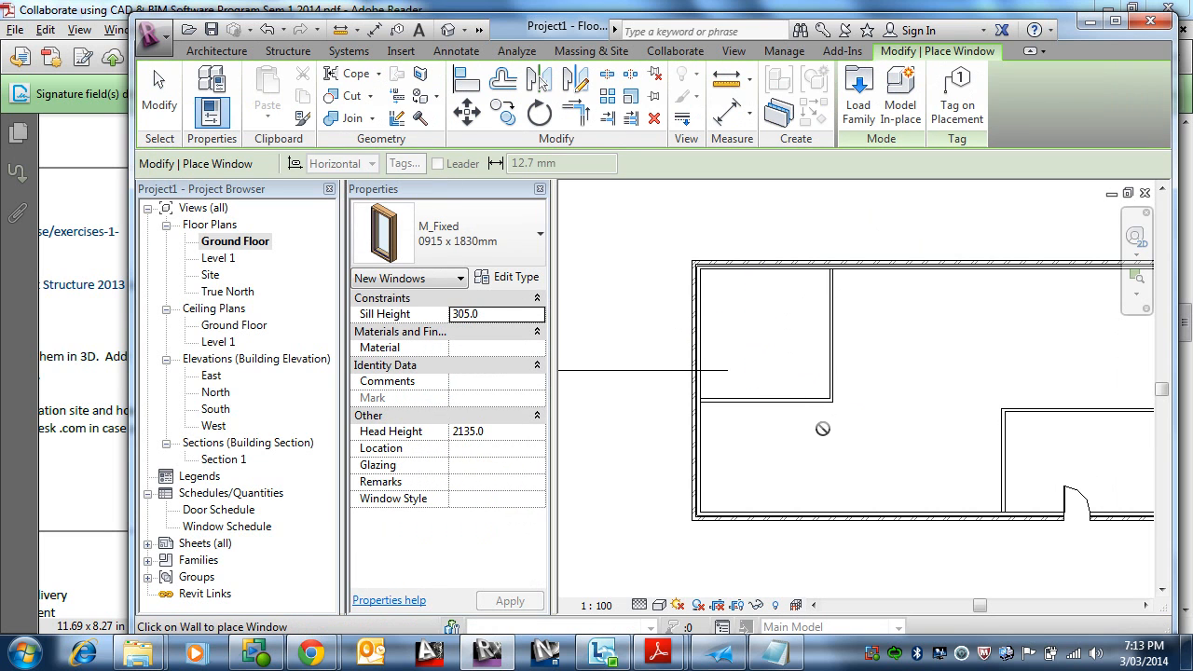
{"action": "middle_click_drag", "start_coordinate": [868, 392], "coordinate": [799, 397]}
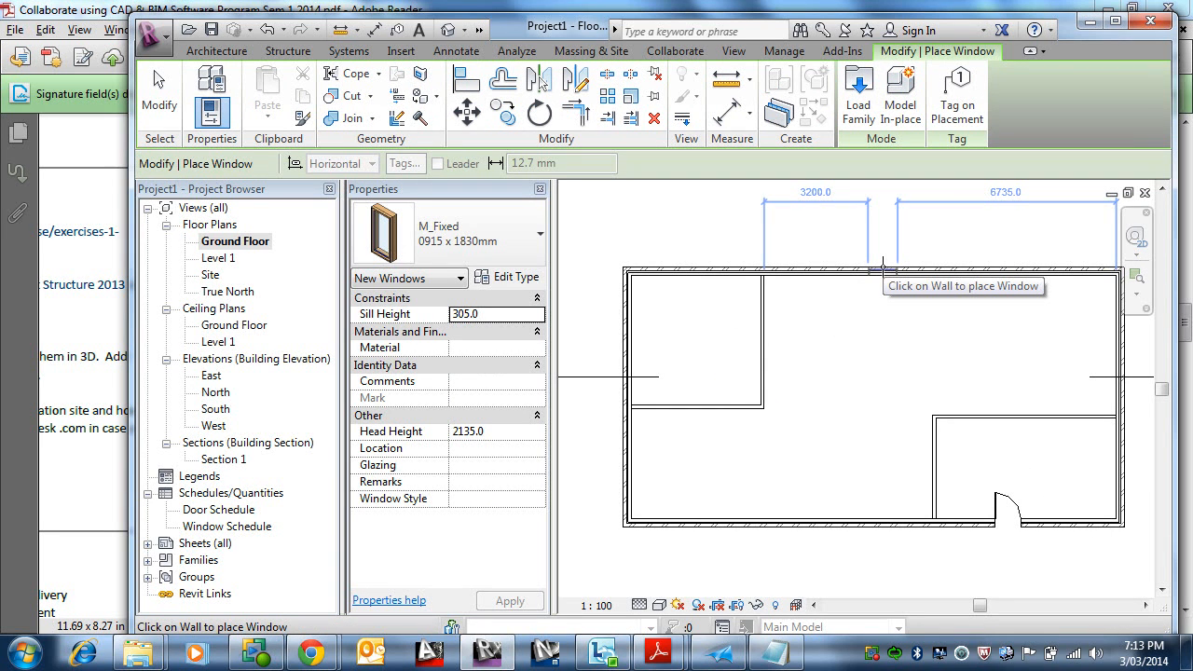
{"action": "left_click", "coordinate": [880, 297]}
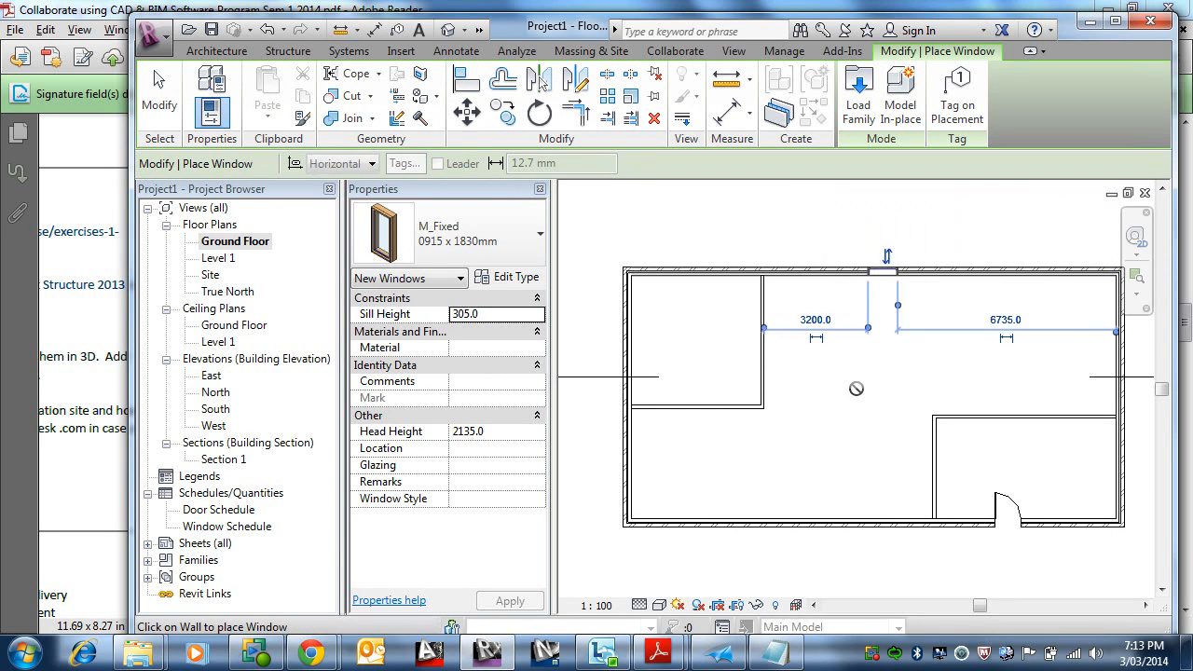
{"action": "left_click", "coordinate": [531, 255]}
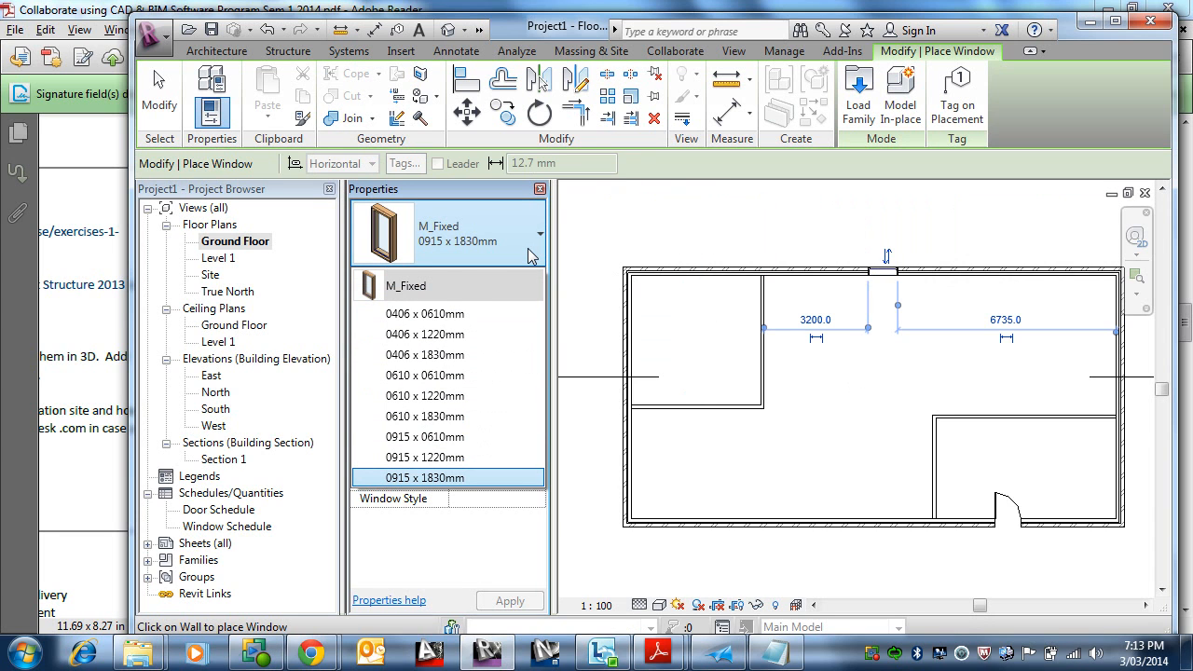
{"action": "left_click", "coordinate": [532, 256]}
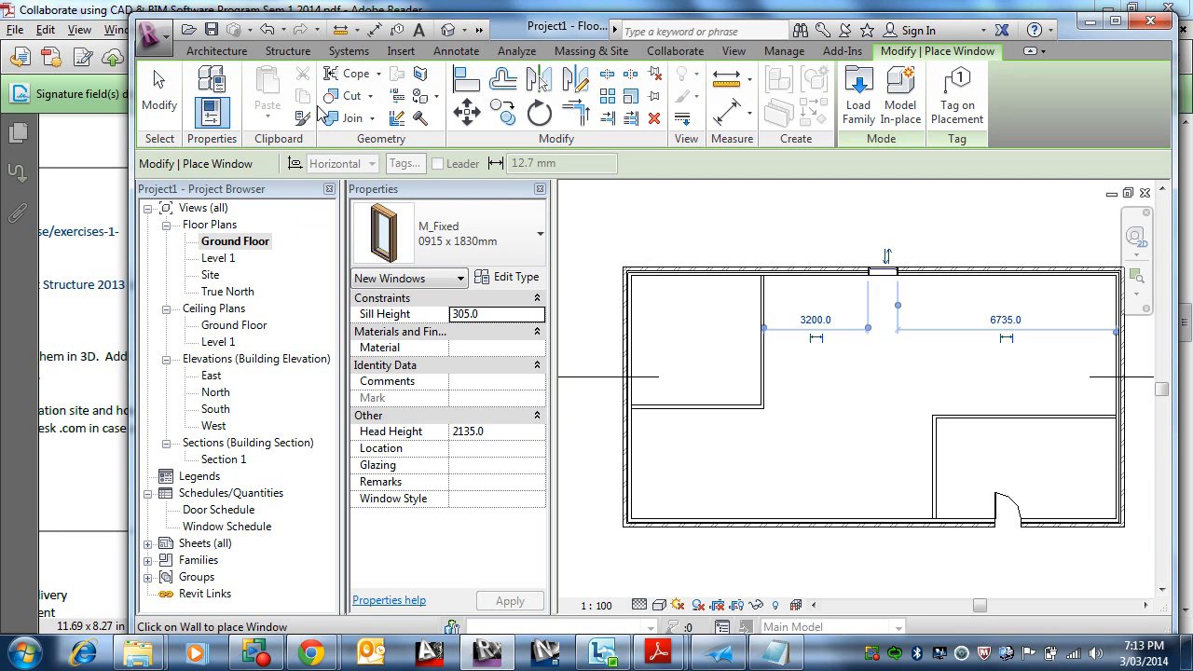
Step: Start placing a door and duplicate the M_Single-Flush 0813 x 2134mm type as a new type named 0820 x 2040mm
{"action": "left_click", "coordinate": [211, 54]}
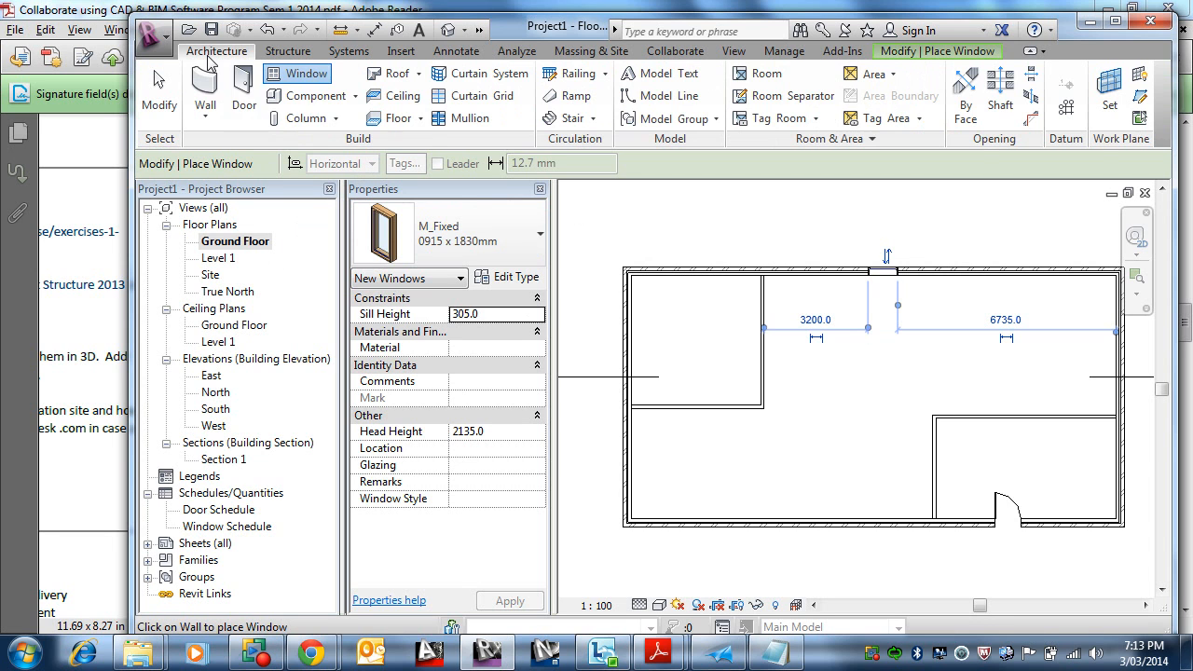
{"action": "left_click", "coordinate": [243, 93]}
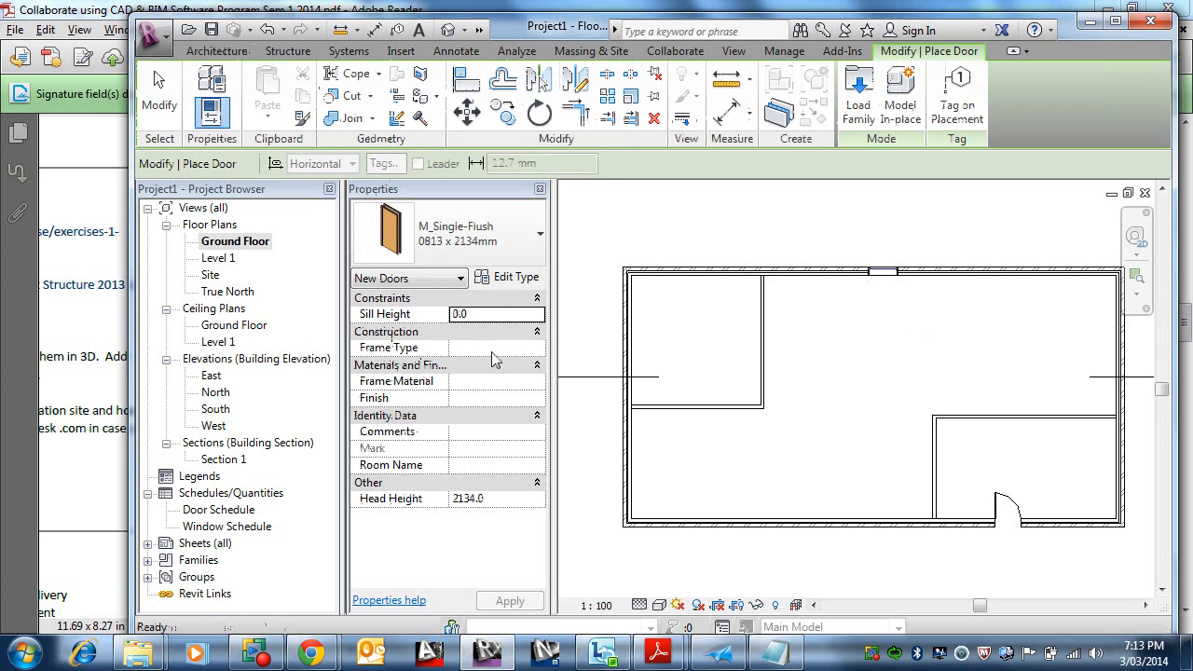
{"action": "left_click", "coordinate": [512, 257]}
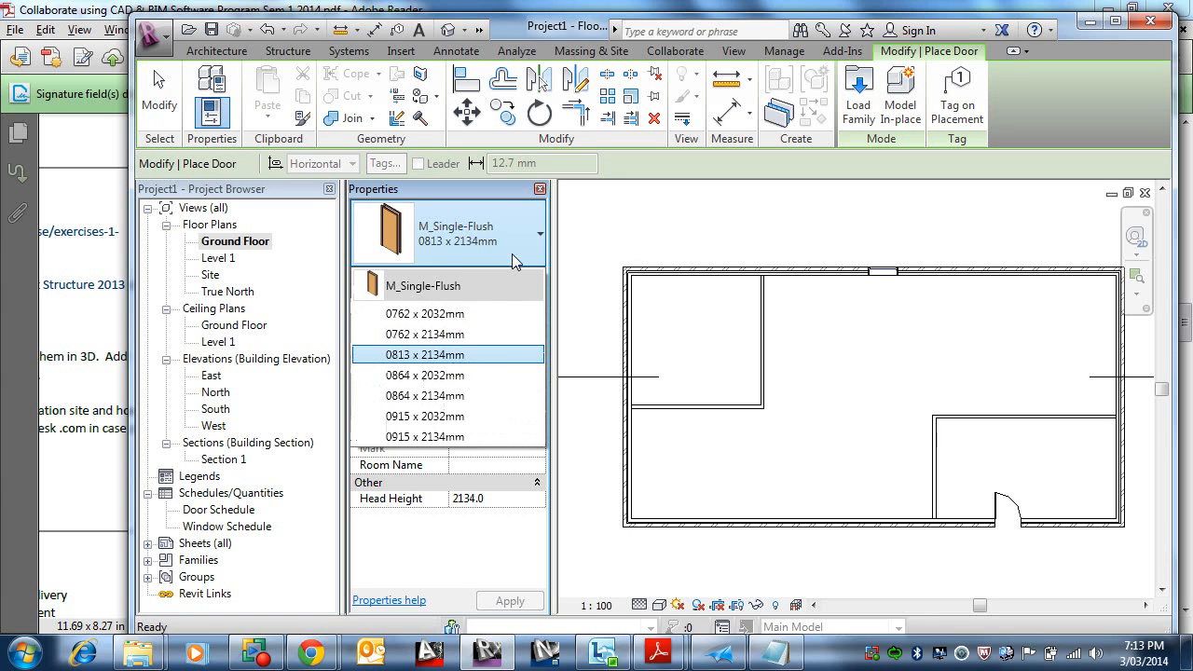
{"action": "left_click", "coordinate": [512, 257]}
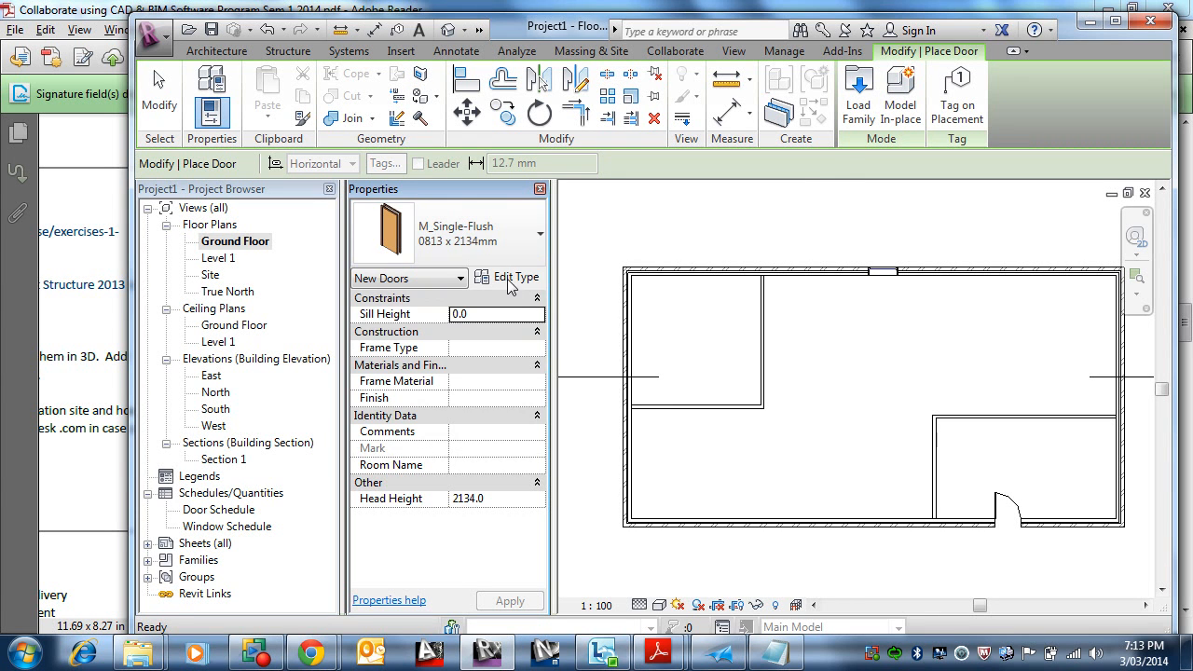
{"action": "left_click", "coordinate": [510, 278]}
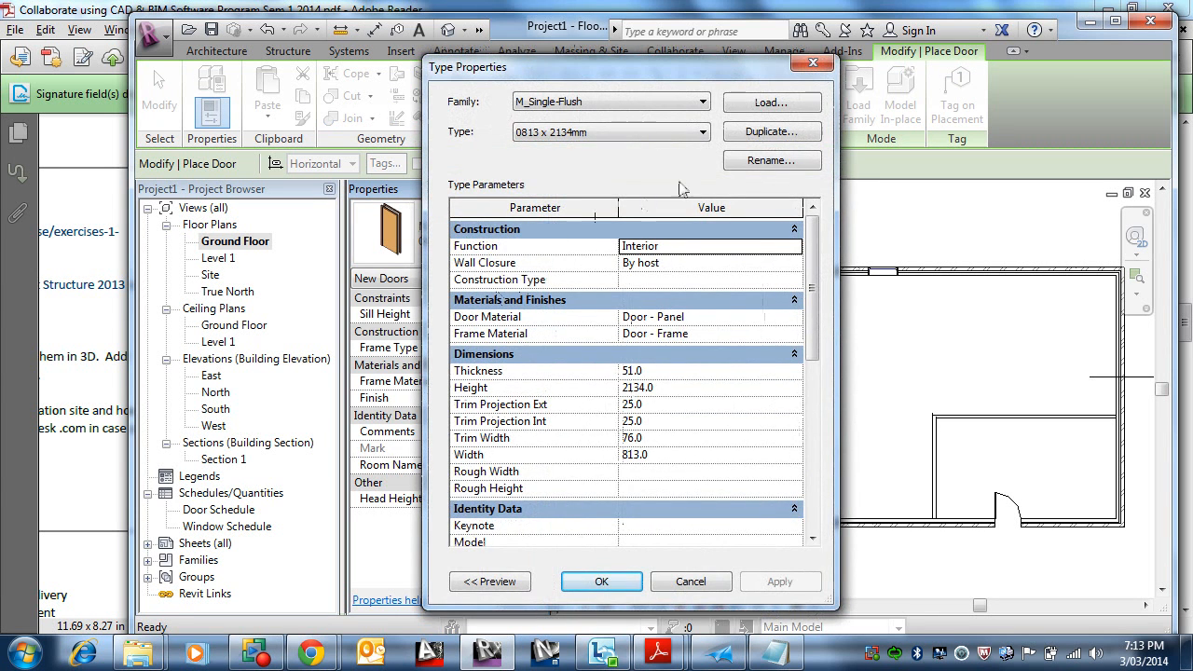
{"action": "left_click", "coordinate": [767, 133]}
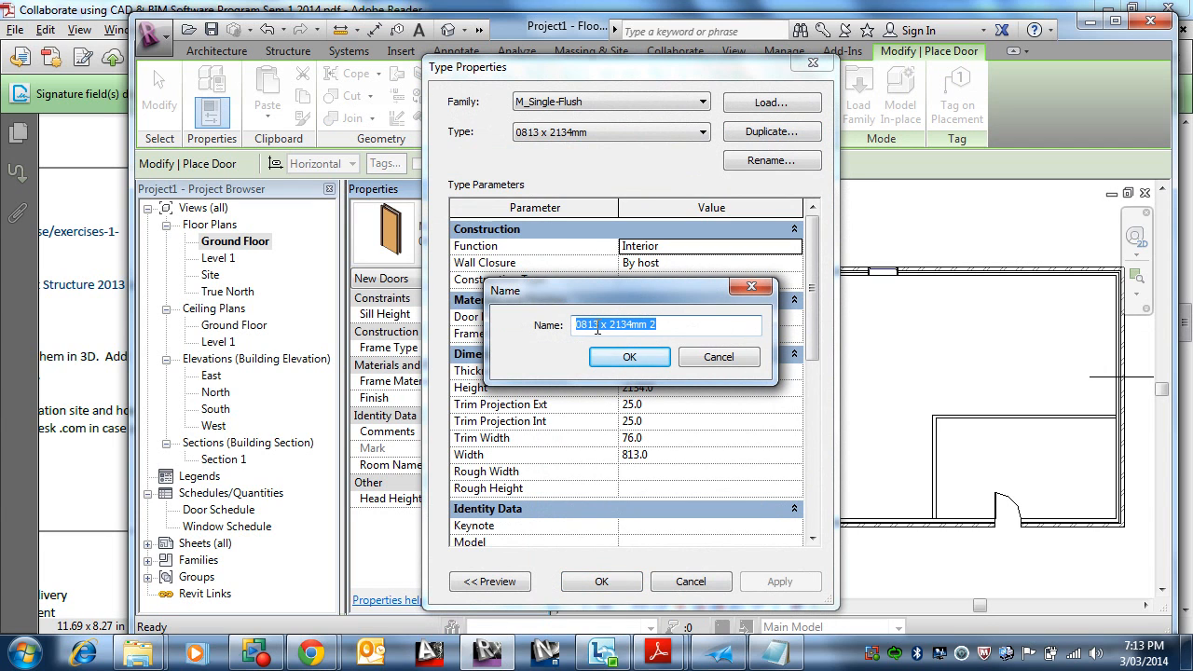
{"action": "left_click", "coordinate": [601, 325]}
{"action": "type", "text": "20"}
{"action": "type", "text": "040"}
{"action": "left_click", "coordinate": [623, 355]}
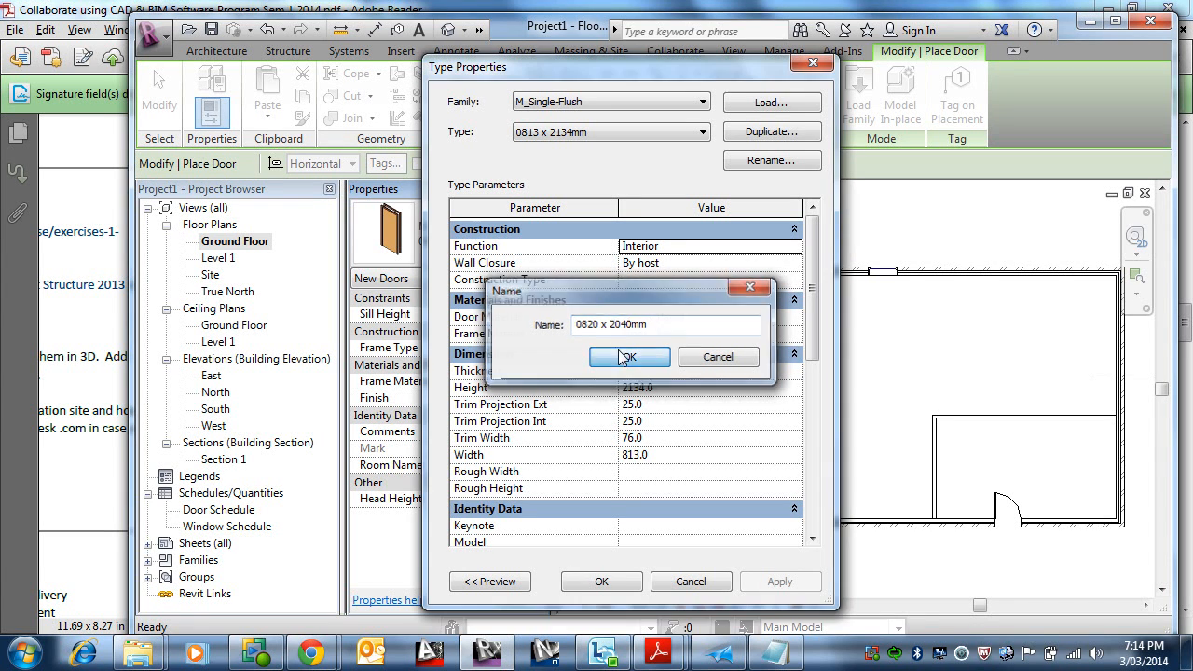
Step: Set the new door type's height to 2040 and width to 820, and confirm the type properties
{"action": "left_click", "coordinate": [670, 394]}
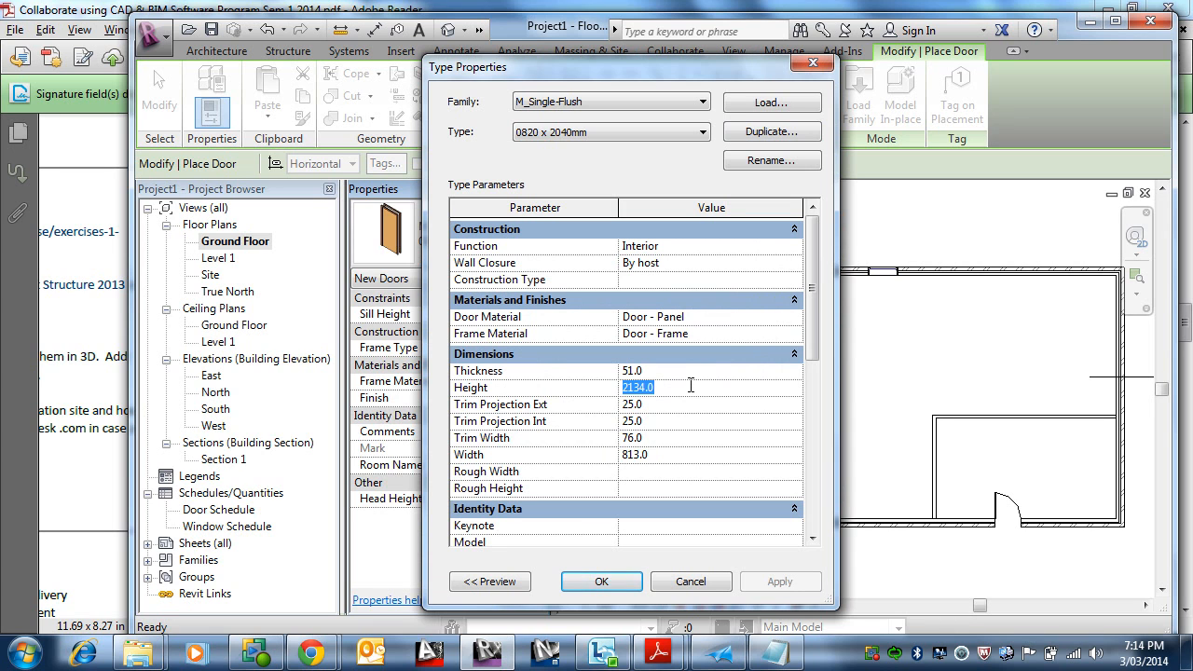
{"action": "type", "text": "20"}
{"action": "left_click", "coordinate": [659, 455]}
{"action": "left_click_drag", "start_coordinate": [659, 455], "coordinate": [606, 457]}
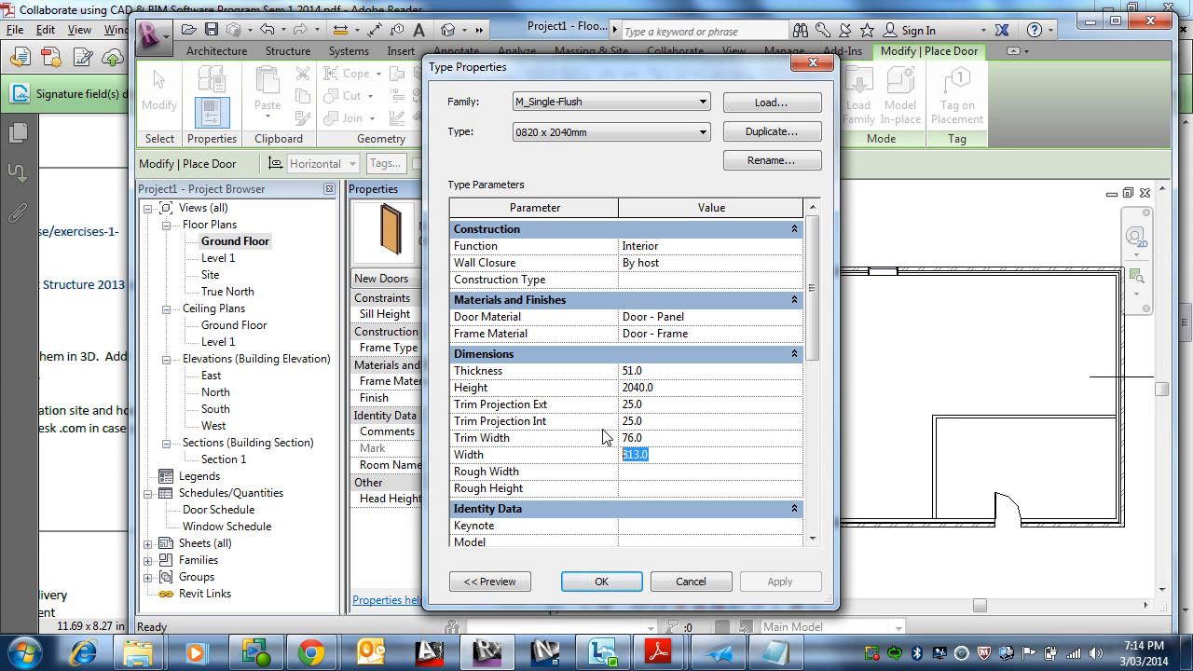
{"action": "type", "text": "820"}
{"action": "left_click", "coordinate": [589, 588]}
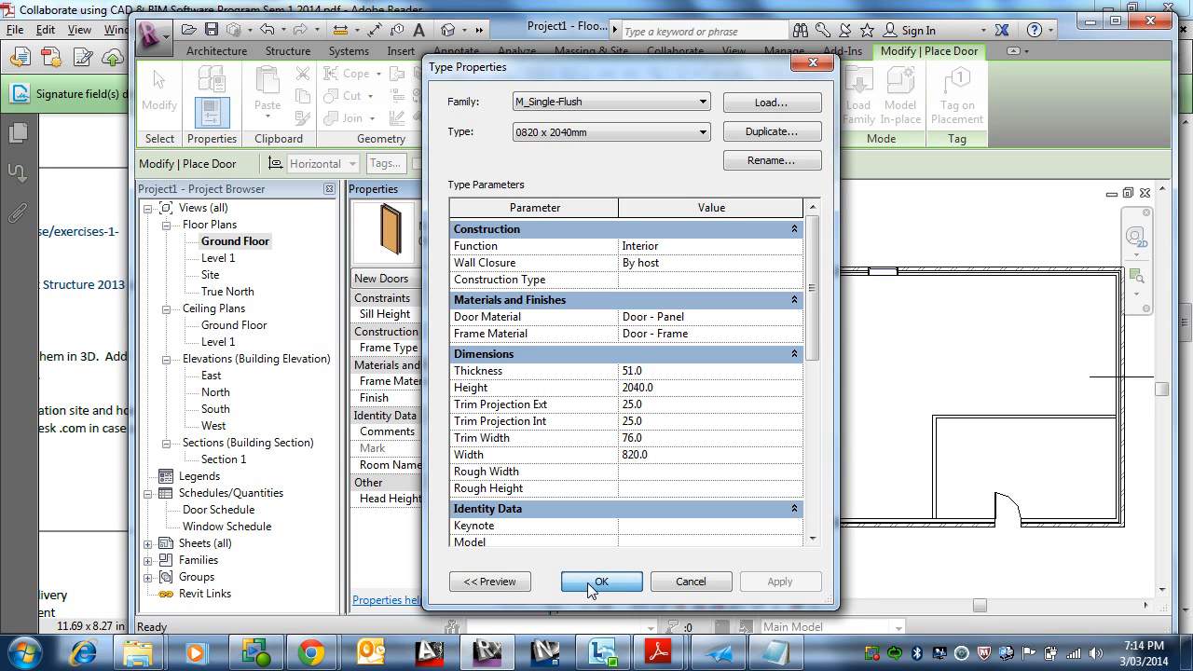
{"action": "left_click", "coordinate": [601, 582]}
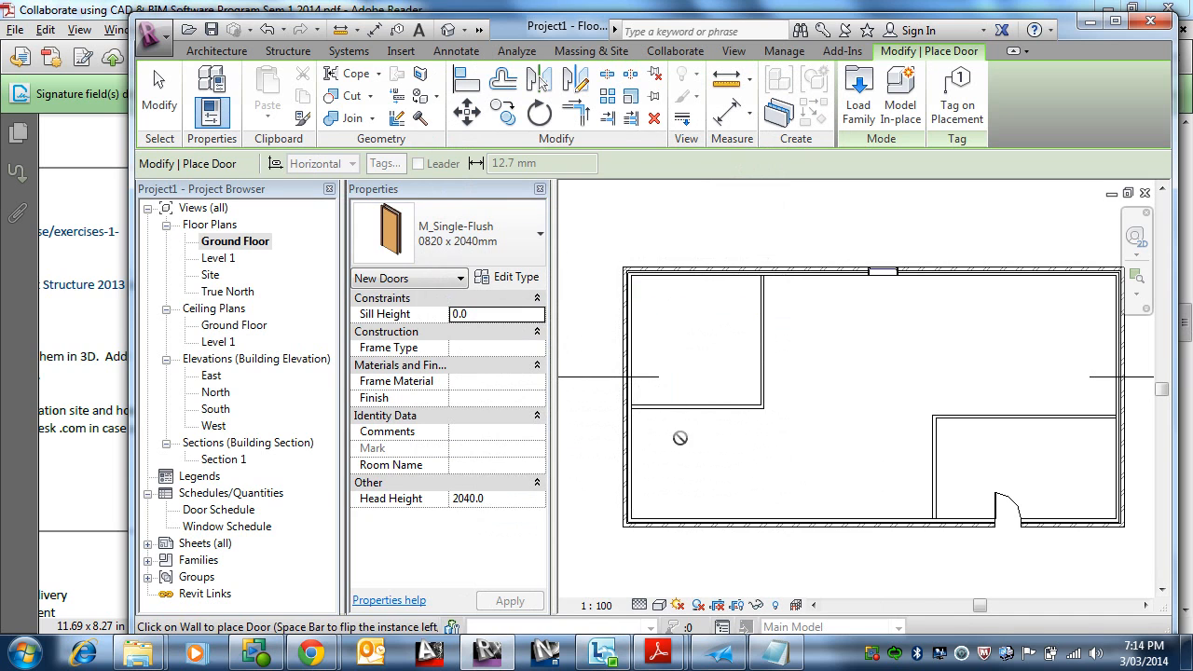
Step: Place the 0820 x 2040mm door in the bottom exterior wall about 1500 mm left of the lower-right partition
{"action": "scroll", "coordinate": [863, 523], "scroll_direction": "up", "scroll_amount": 3}
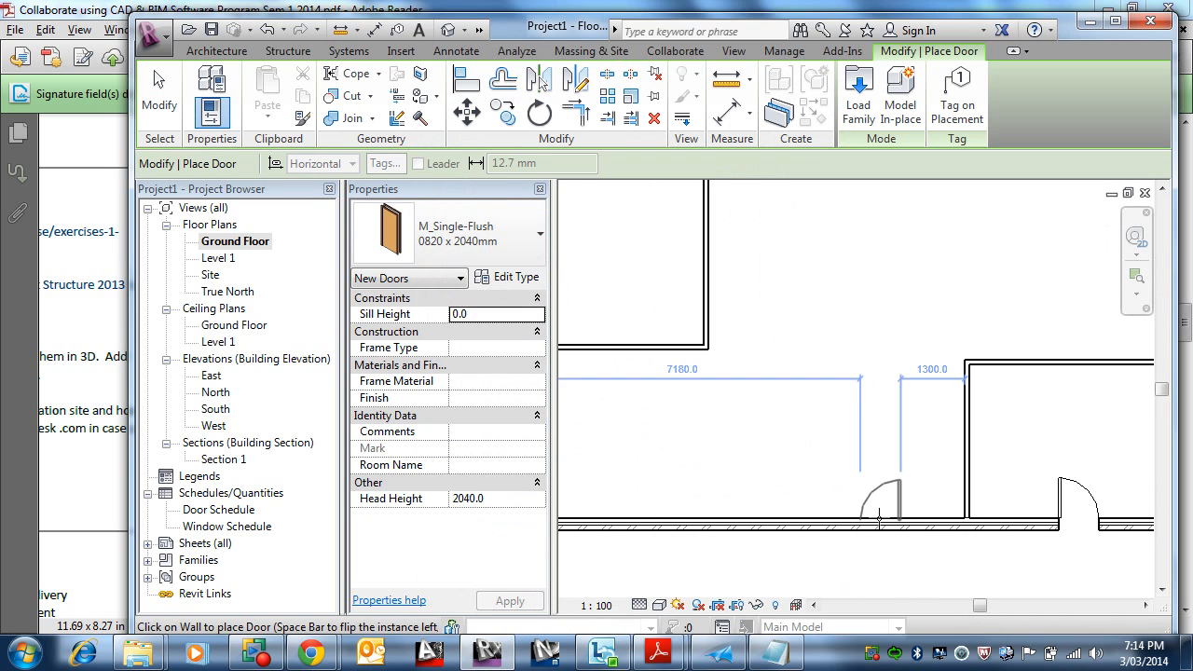
{"action": "left_click", "coordinate": [873, 518]}
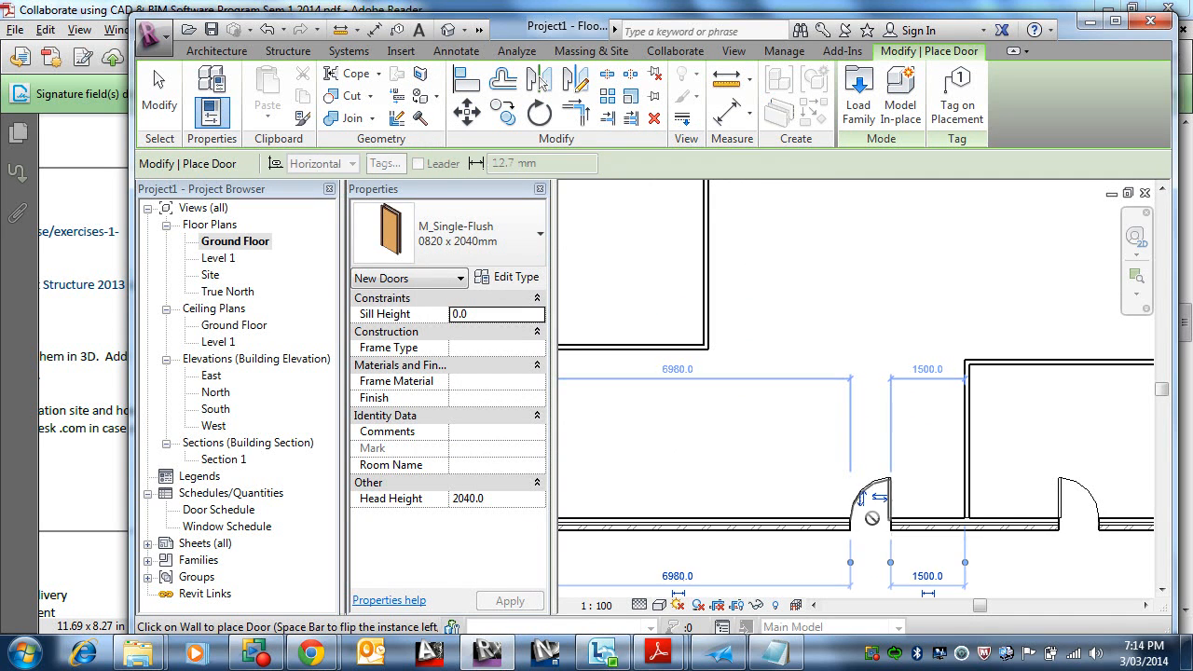
{"action": "scroll", "coordinate": [926, 468], "scroll_direction": "down", "scroll_amount": 1}
{"action": "middle_click_drag", "start_coordinate": [940, 499], "coordinate": [894, 397]}
{"action": "scroll", "coordinate": [870, 370], "scroll_direction": "down", "scroll_amount": 2}
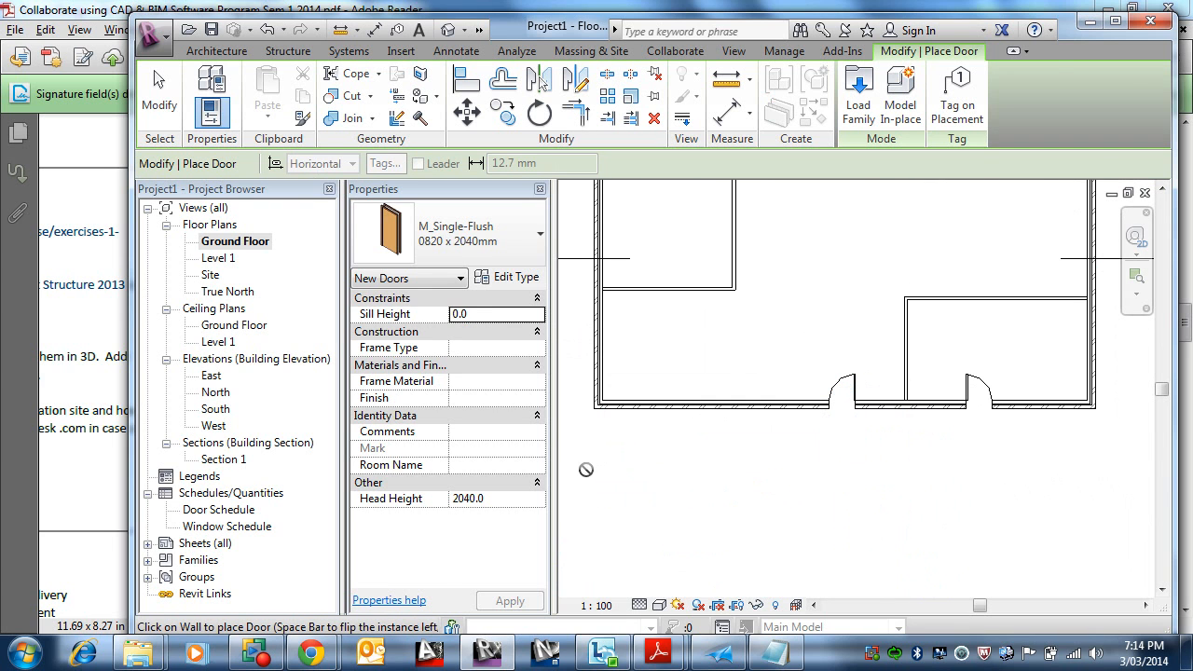
{"action": "key", "text": "Escape"}
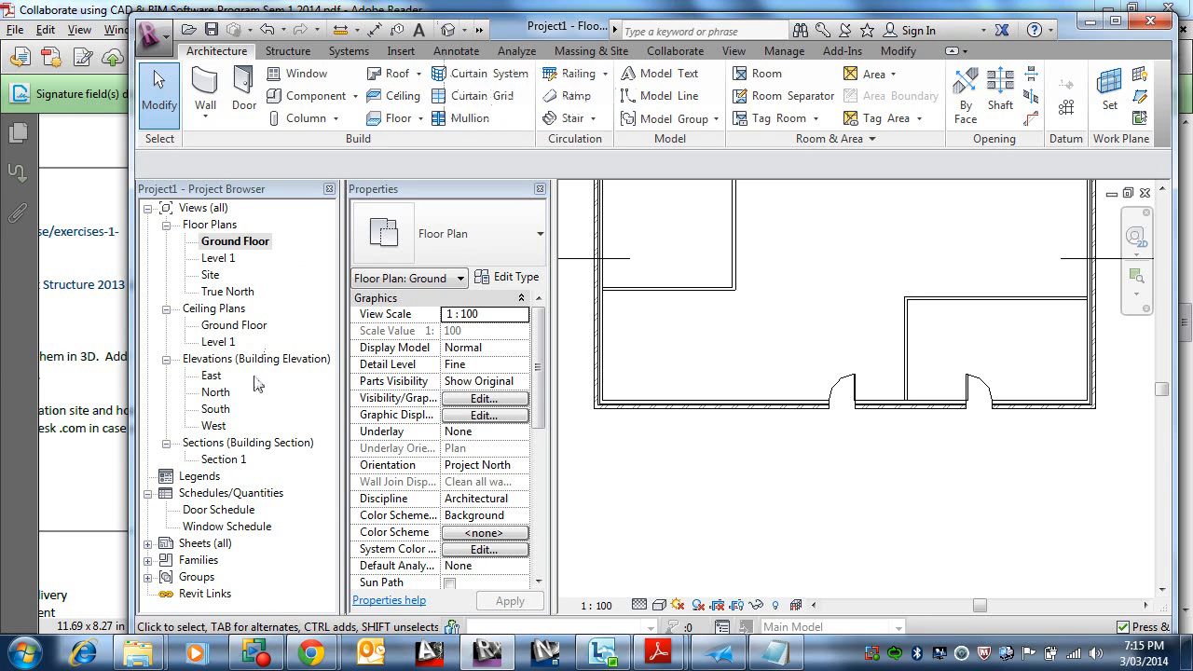
Step: Open the default 3D view and orbit it slightly to inspect the walls, doors and window
{"action": "left_click", "coordinate": [449, 30]}
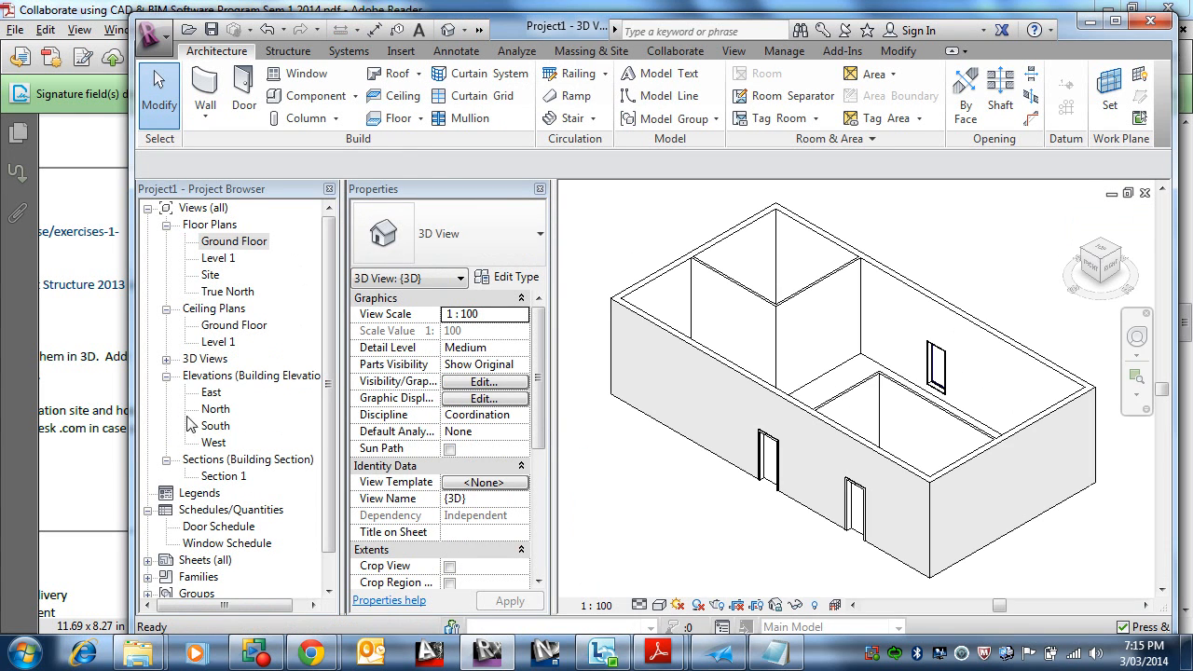
{"action": "left_click", "coordinate": [166, 359]}
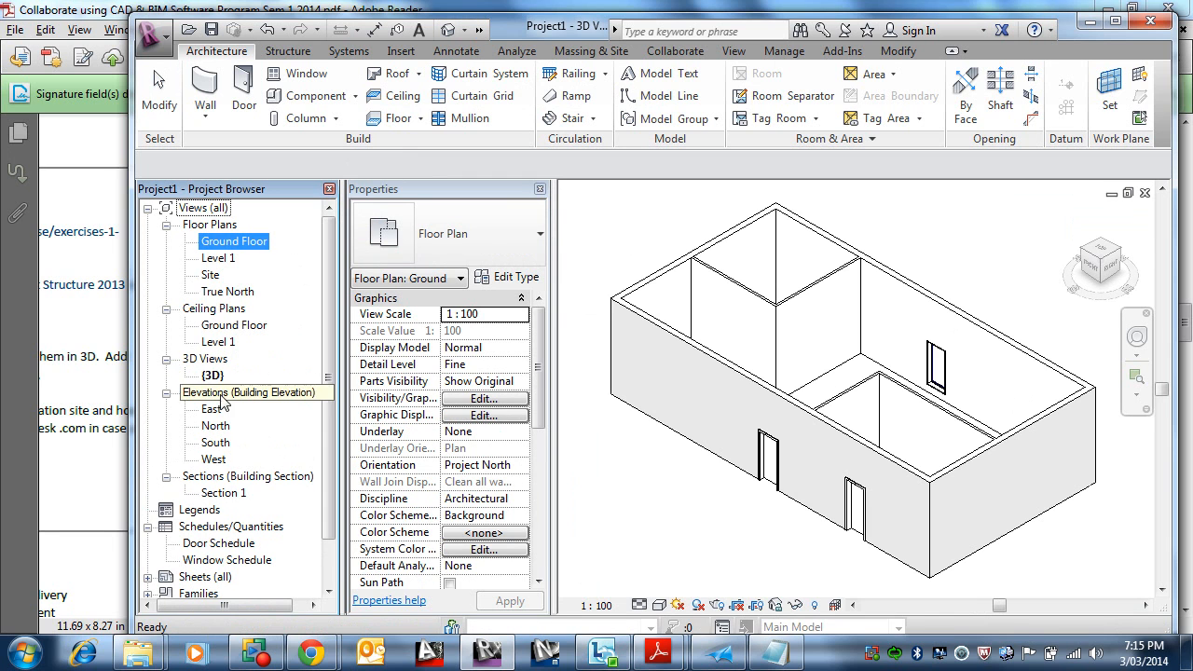
{"action": "double_click", "coordinate": [220, 342]}
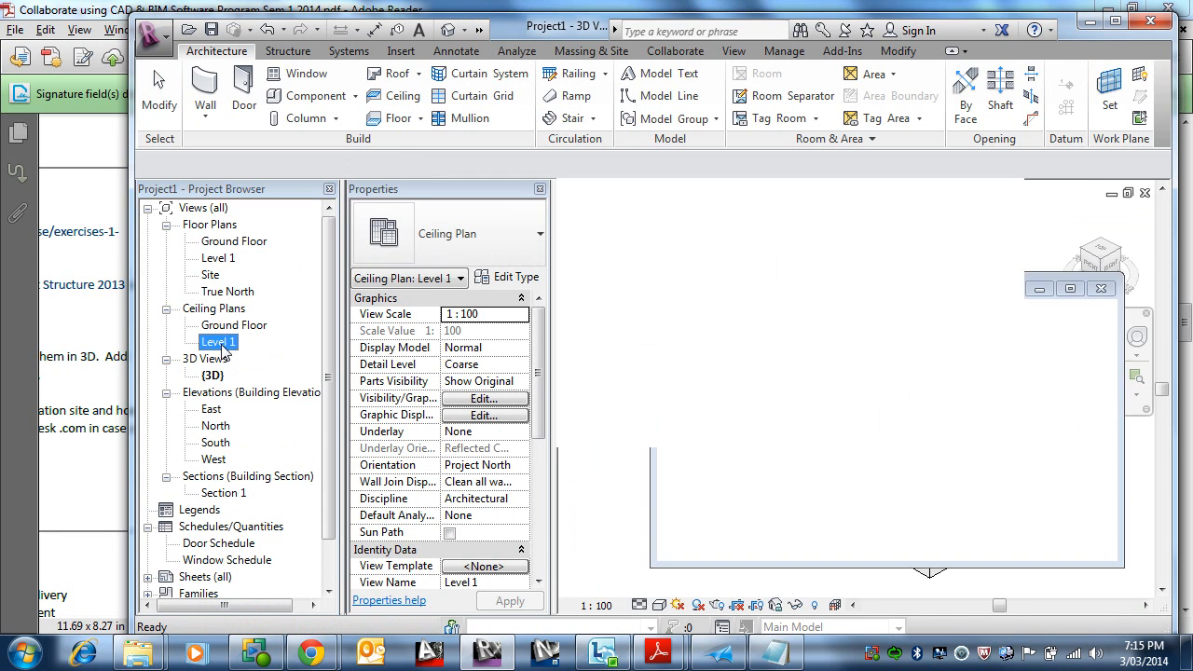
{"action": "left_click", "coordinate": [212, 376]}
{"action": "double_click", "coordinate": [216, 376]}
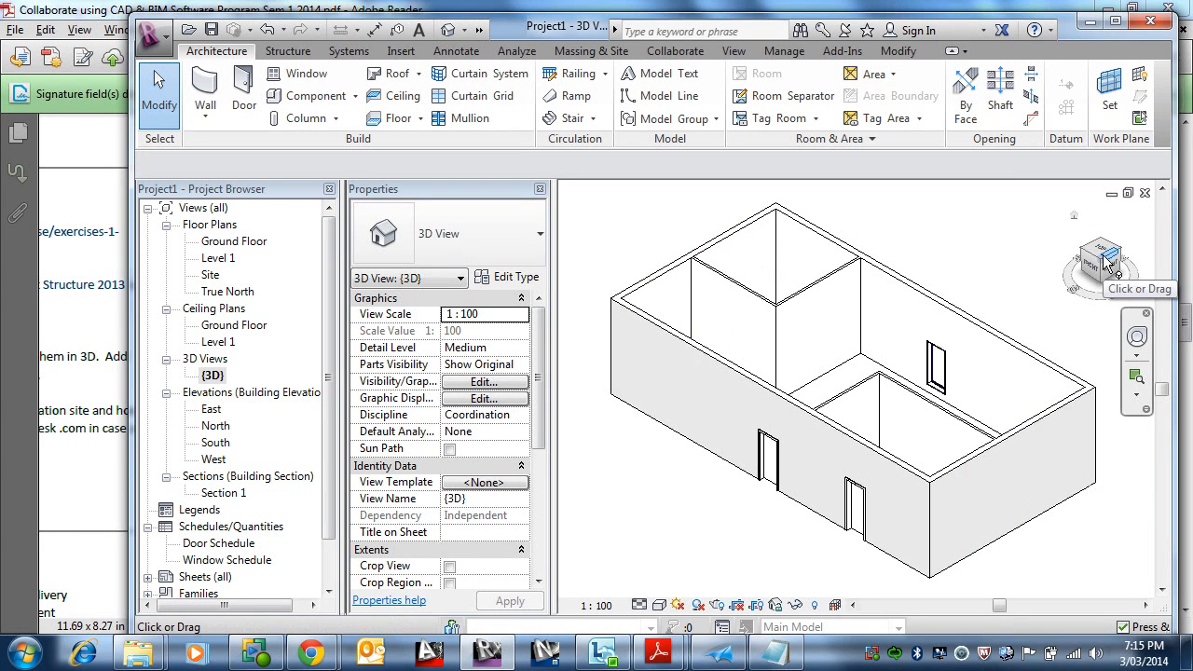
{"action": "mouse_move", "coordinate": [860, 426]}
{"action": "middle_mouse_down", "text": "shift"}
{"action": "mouse_move", "coordinate": [877, 433]}
{"action": "mouse_move", "coordinate": [711, 421]}
{"action": "mouse_move", "coordinate": [950, 434]}
{"action": "mouse_move", "coordinate": [866, 419]}
{"action": "middle_mouse_up", "text": "shift"}
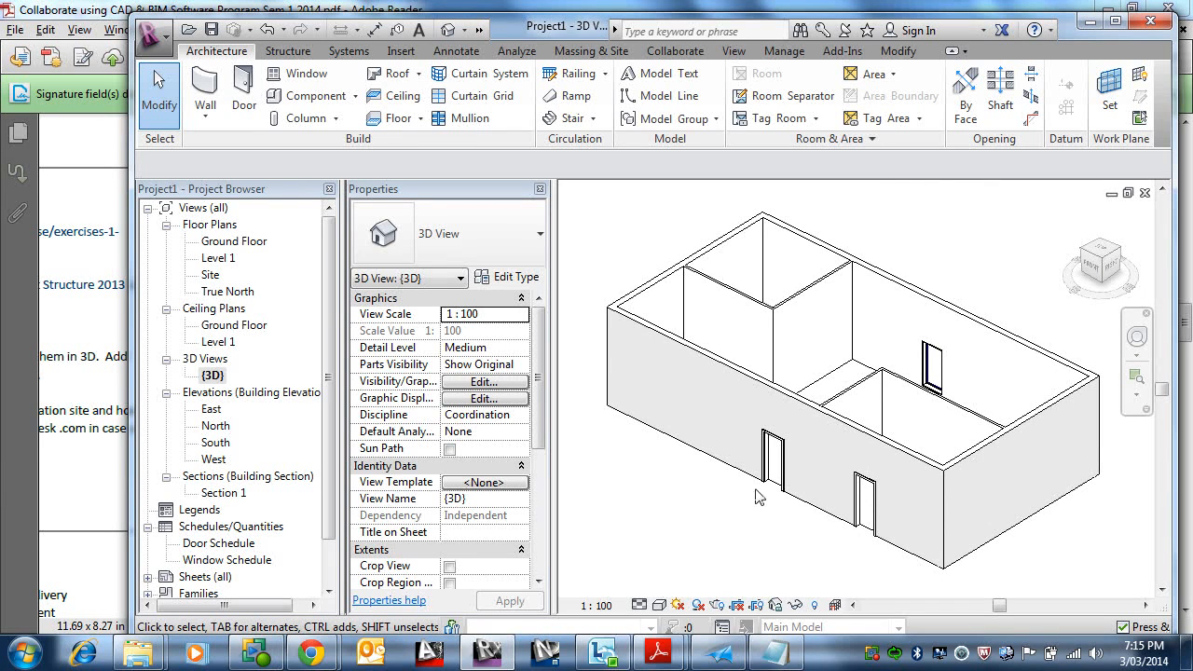
Step: Set the 3D view's detail level to Fine and its visual style to Shaded
{"action": "left_click", "coordinate": [657, 606]}
{"action": "left_click", "coordinate": [658, 585]}
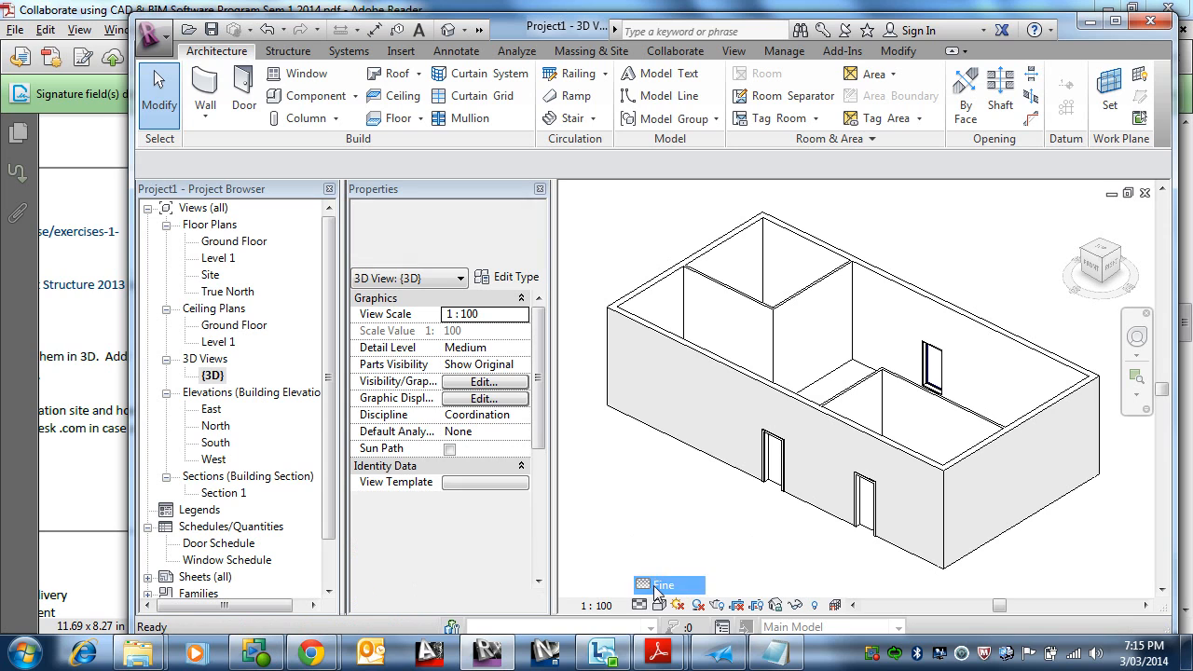
{"action": "left_click", "coordinate": [659, 606]}
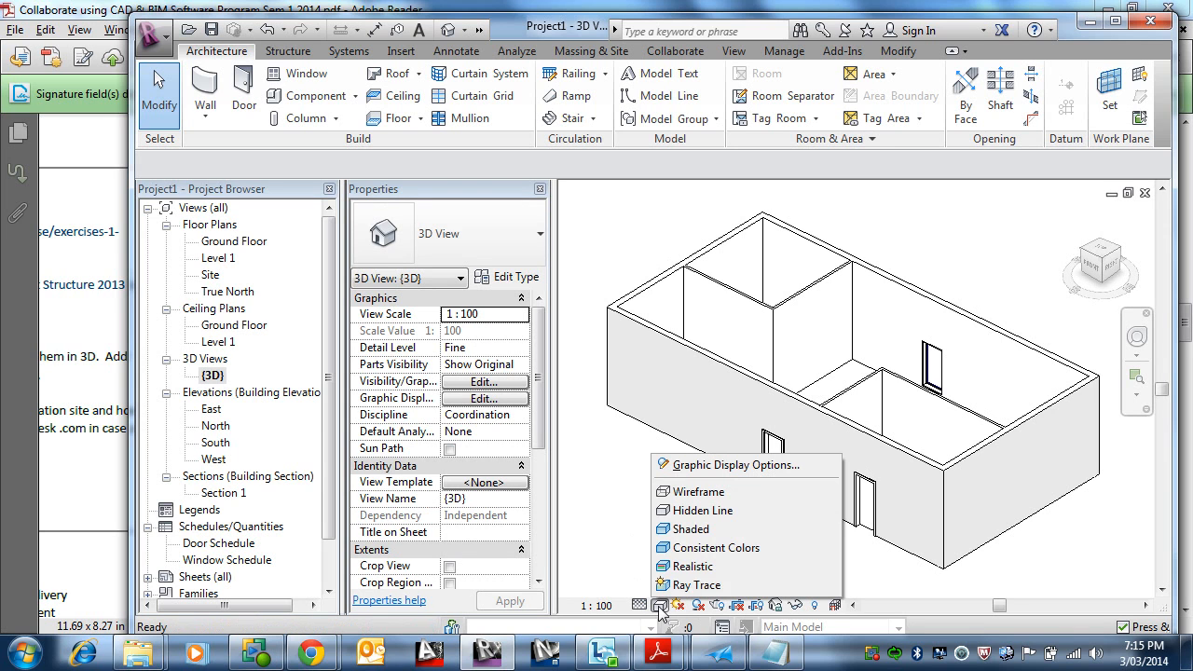
{"action": "left_click", "coordinate": [680, 529]}
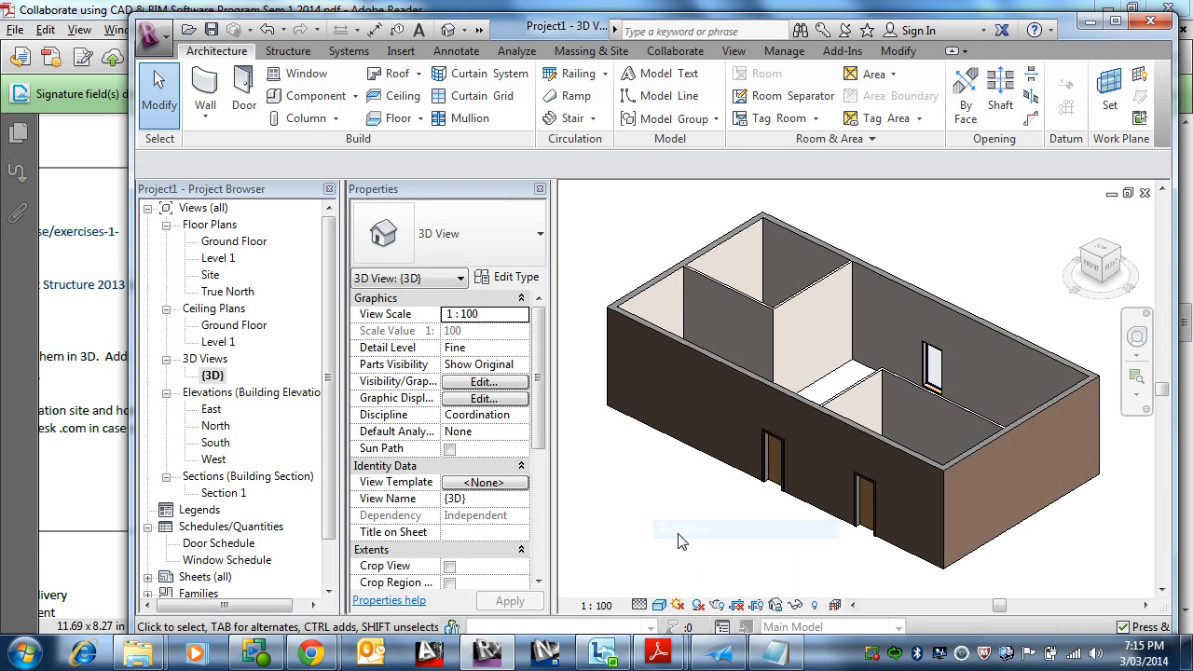
{"action": "scroll", "coordinate": [827, 476], "scroll_direction": "up", "scroll_amount": 5}
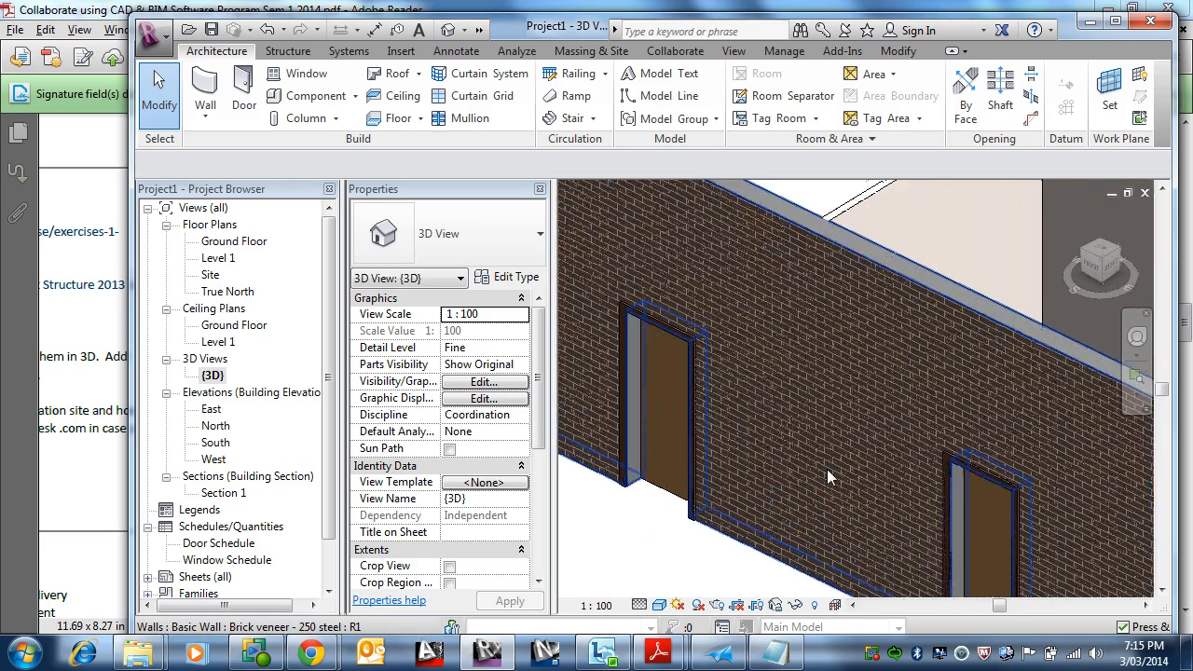
{"action": "scroll", "coordinate": [825, 469], "scroll_direction": "down", "scroll_amount": 8}
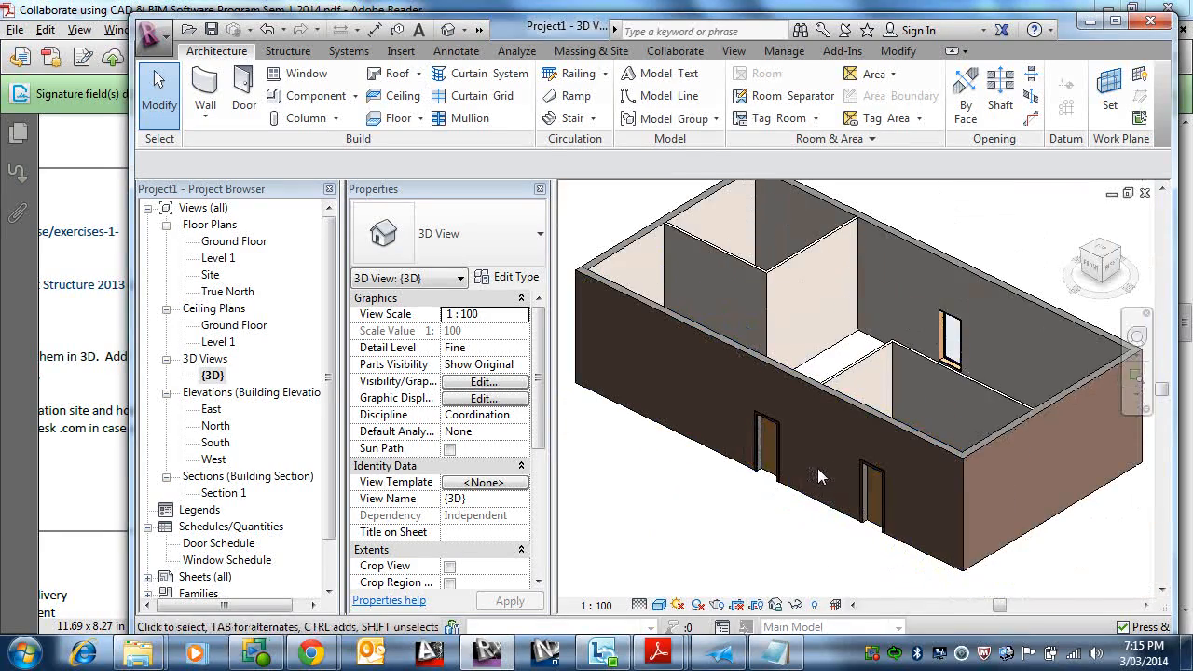
{"action": "scroll", "coordinate": [818, 468], "scroll_direction": "down", "scroll_amount": 1}
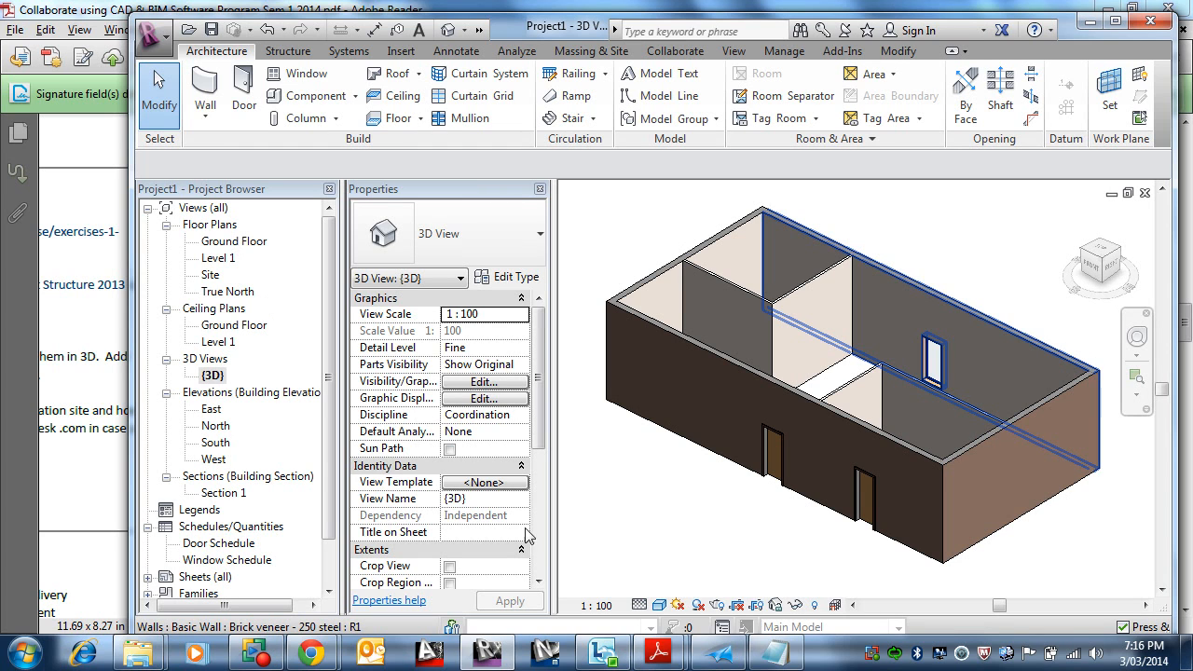
Step: Open the Ground Floor plan and set its view scale to 1:50
{"action": "double_click", "coordinate": [233, 241]}
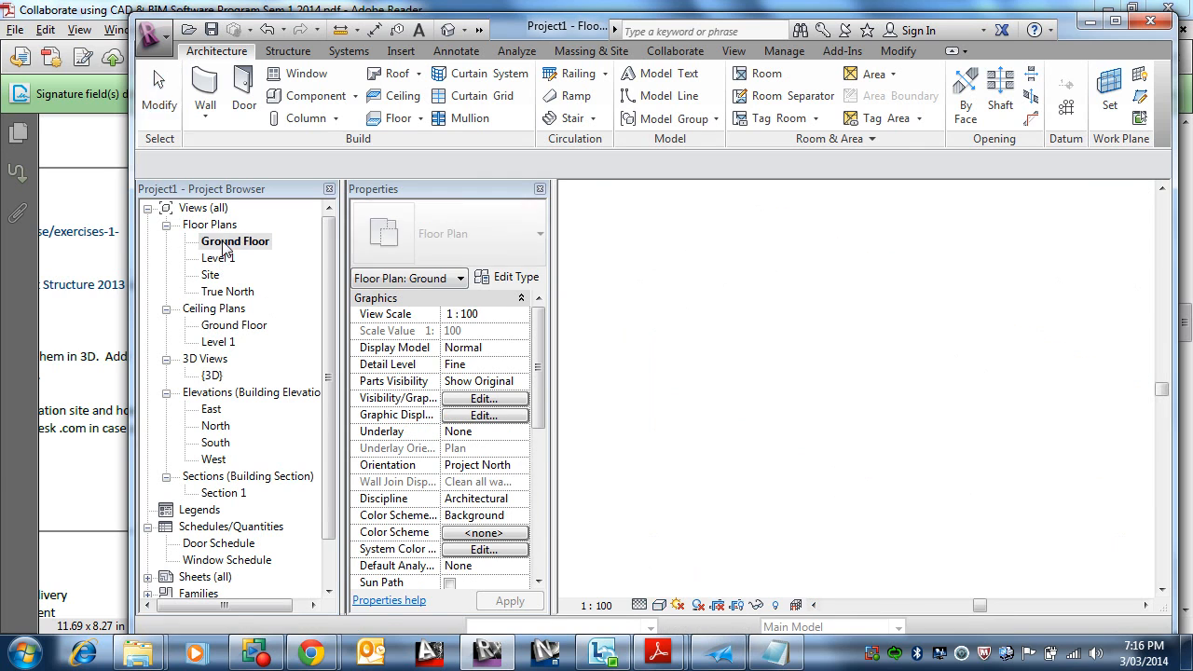
{"action": "left_click", "coordinate": [598, 607]}
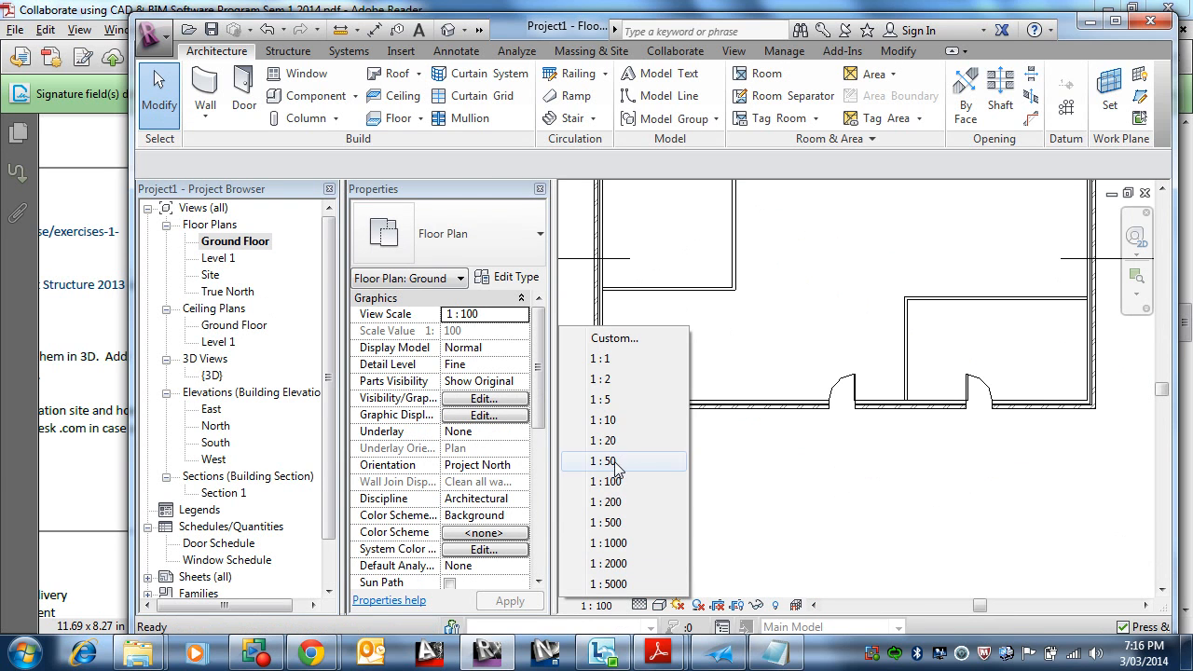
{"action": "left_click", "coordinate": [616, 462]}
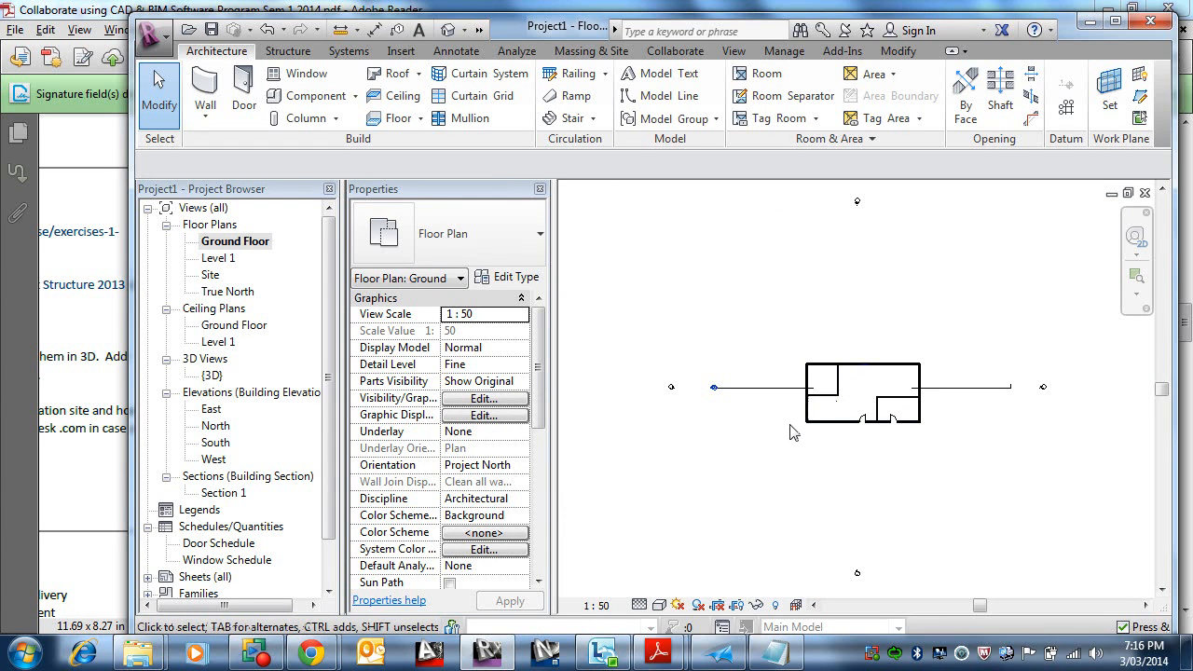
{"action": "scroll", "coordinate": [792, 429], "scroll_direction": "up", "scroll_amount": 3}
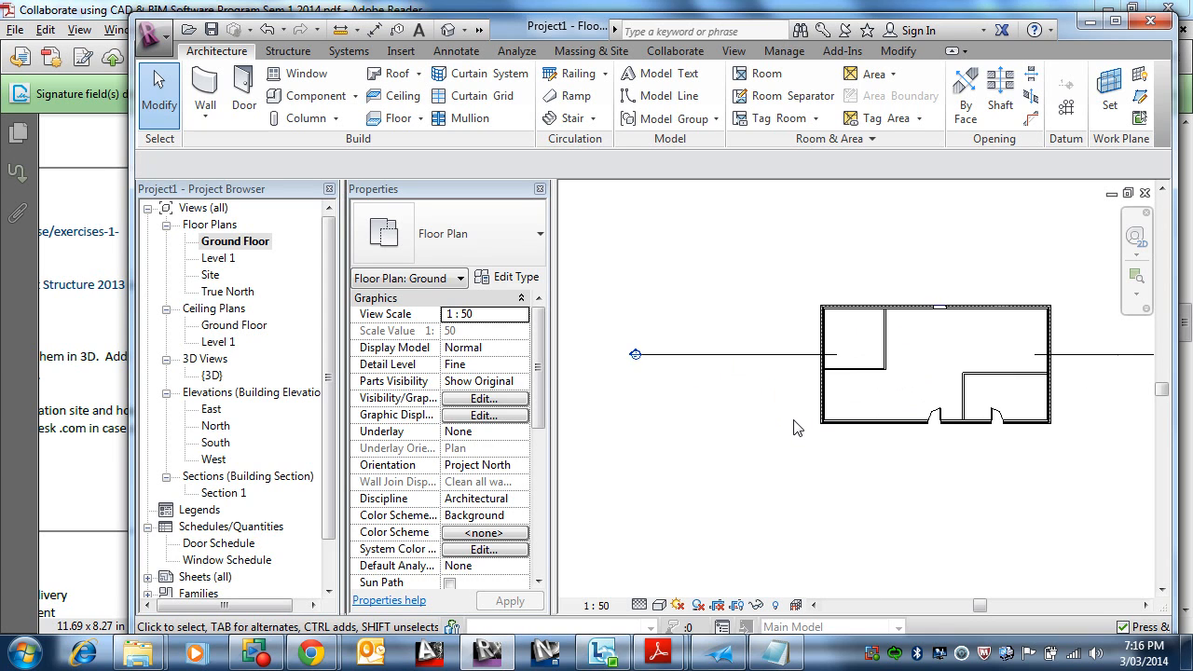
{"action": "scroll", "coordinate": [797, 428], "scroll_direction": "down", "scroll_amount": 1}
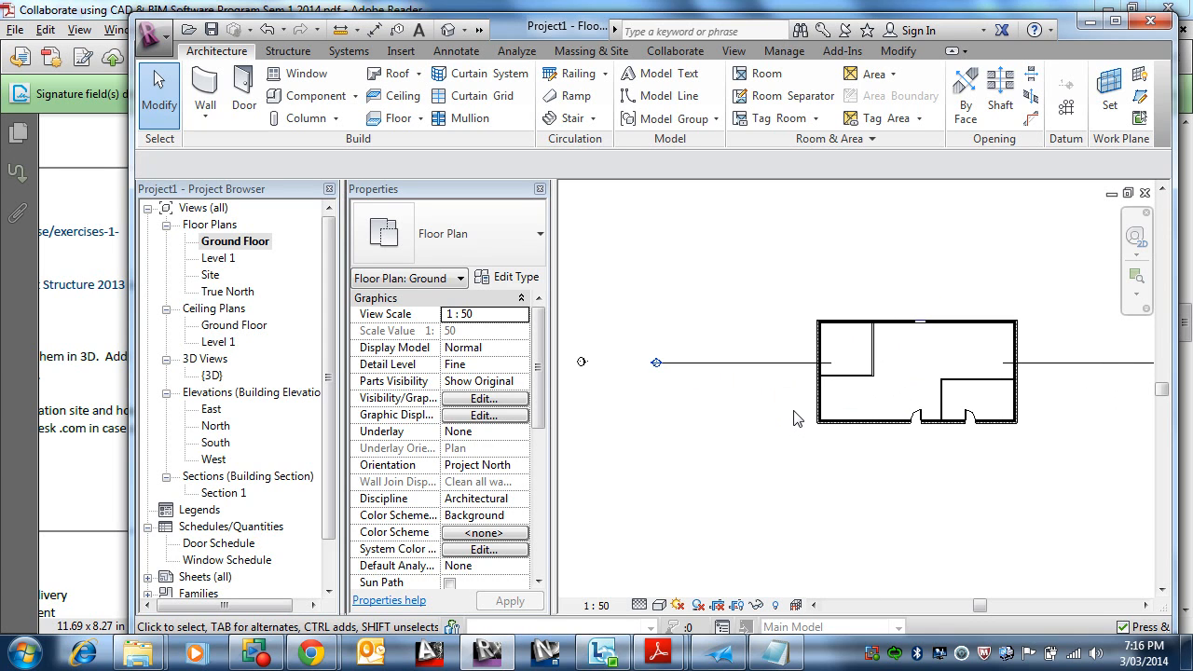
Step: Set the Ground Floor plan's view scale to 1:100
{"action": "left_click", "coordinate": [596, 606]}
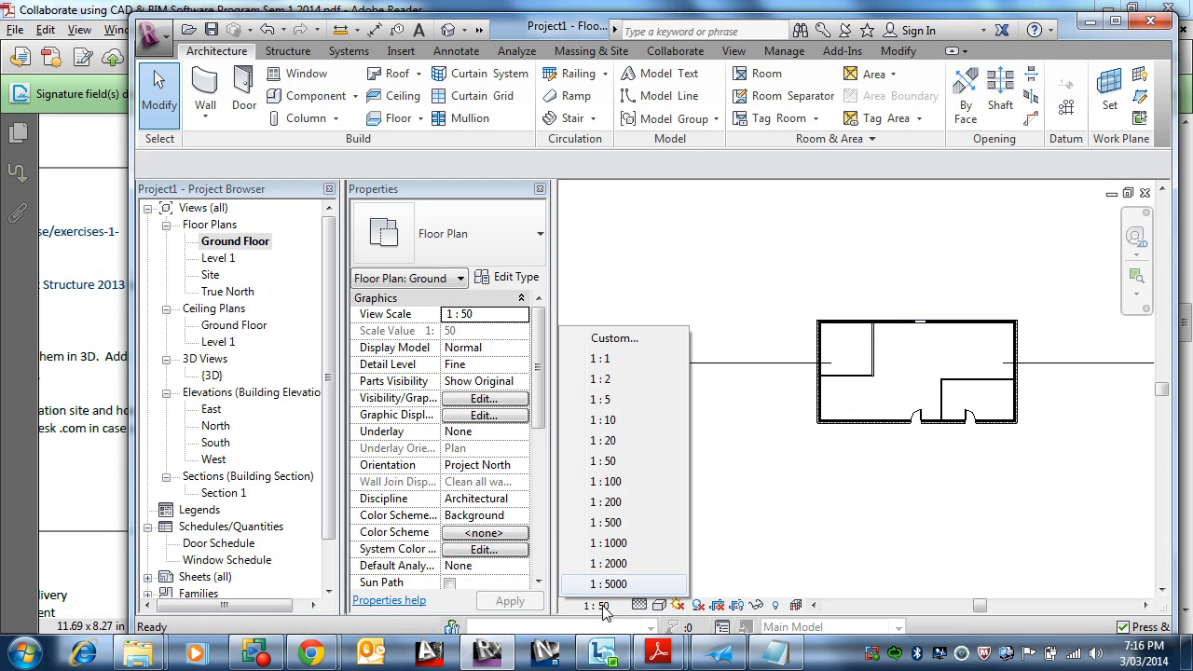
{"action": "left_click", "coordinate": [617, 484]}
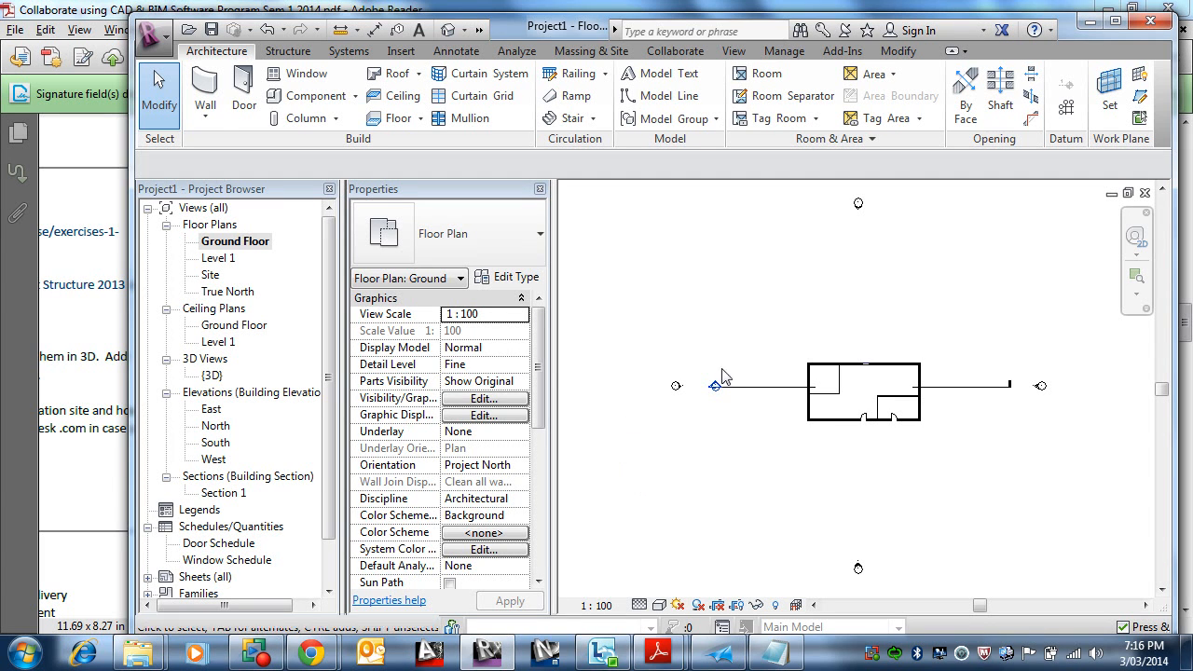
{"action": "scroll", "coordinate": [843, 387], "scroll_direction": "up", "scroll_amount": 3}
{"action": "scroll", "coordinate": [863, 373], "scroll_direction": "up", "scroll_amount": 1}
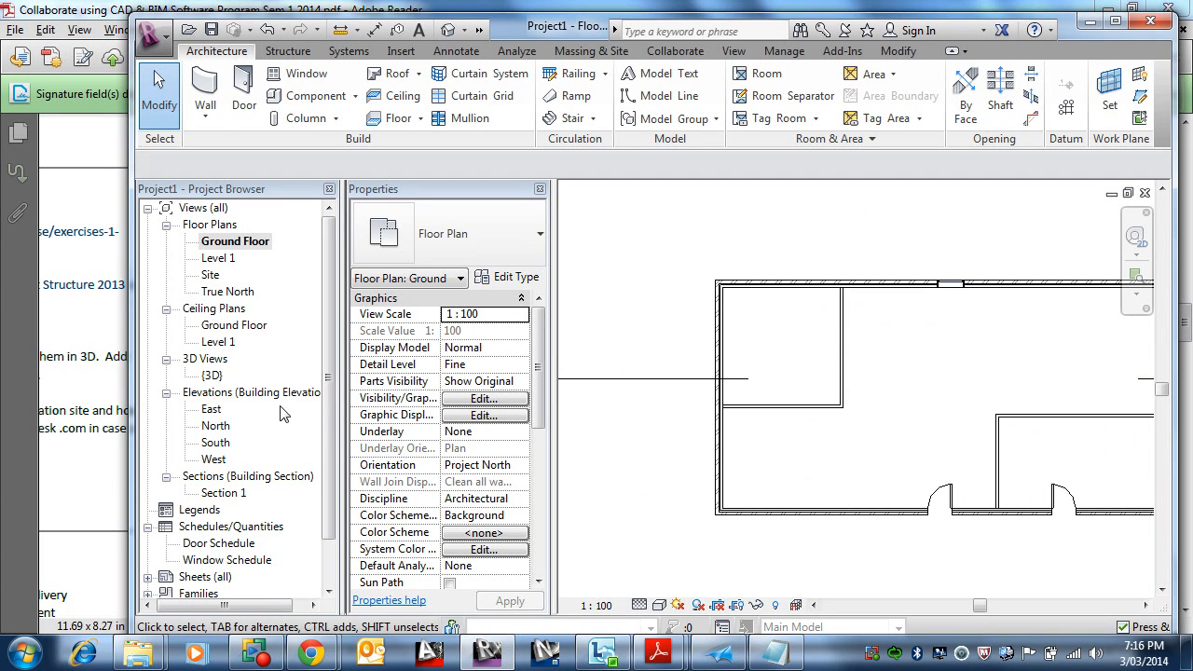
Step: Open the South elevation and set the selected door's distance from the wall end to 5000 mm
{"action": "double_click", "coordinate": [229, 447]}
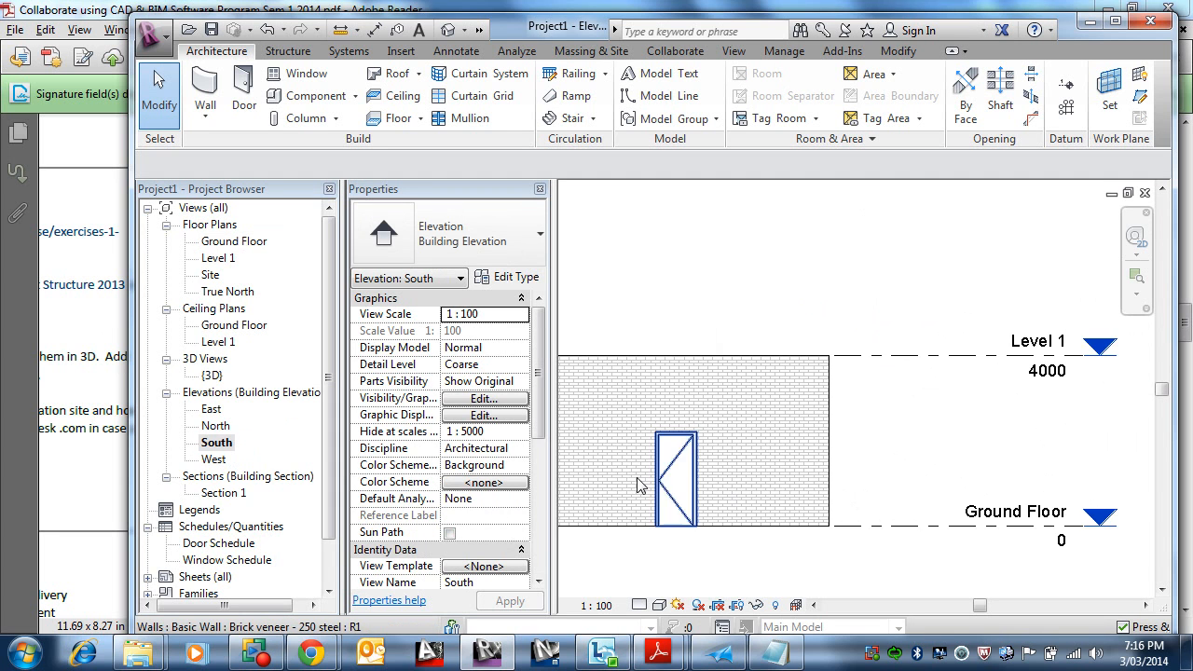
{"action": "scroll", "coordinate": [746, 451], "scroll_direction": "down", "scroll_amount": 4}
{"action": "middle_click_drag", "start_coordinate": [746, 448], "coordinate": [877, 465]}
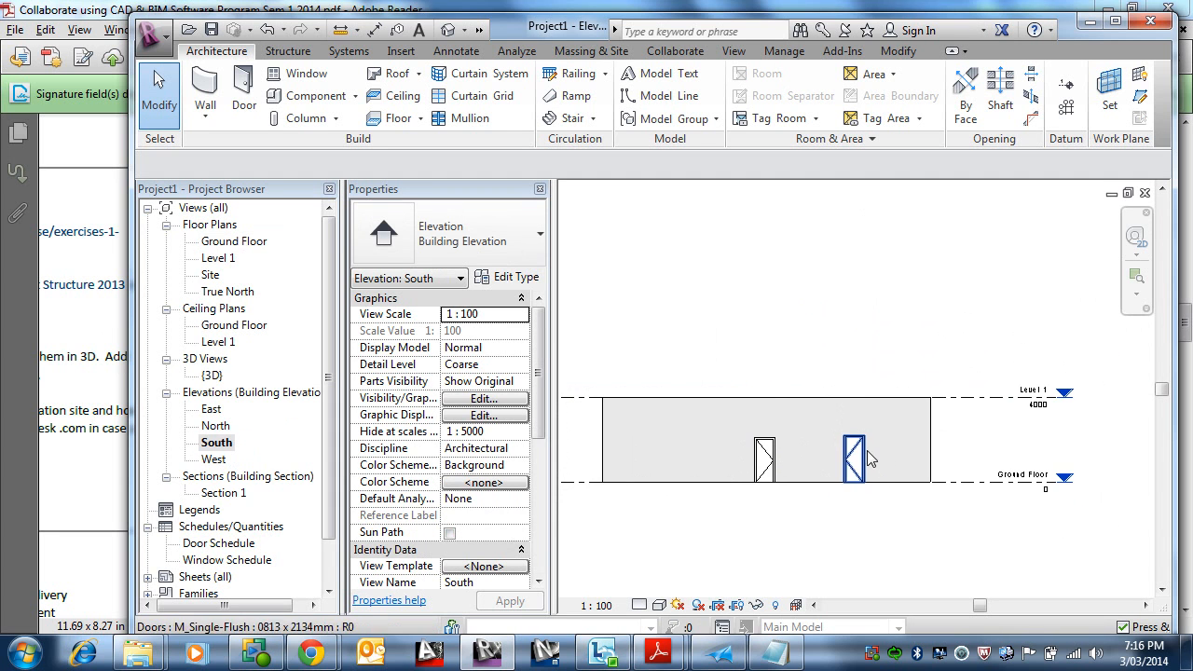
{"action": "scroll", "coordinate": [855, 471], "scroll_direction": "up", "scroll_amount": 2}
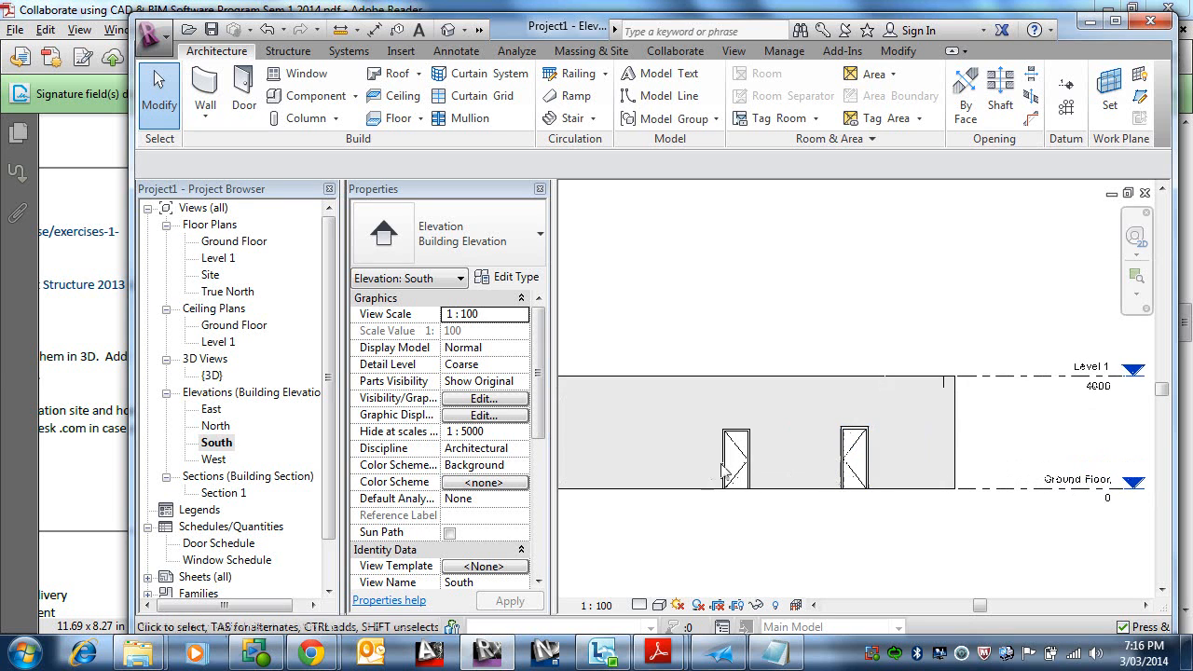
{"action": "scroll", "coordinate": [750, 466], "scroll_direction": "down", "scroll_amount": 2}
{"action": "scroll", "coordinate": [753, 466], "scroll_direction": "up", "scroll_amount": 2}
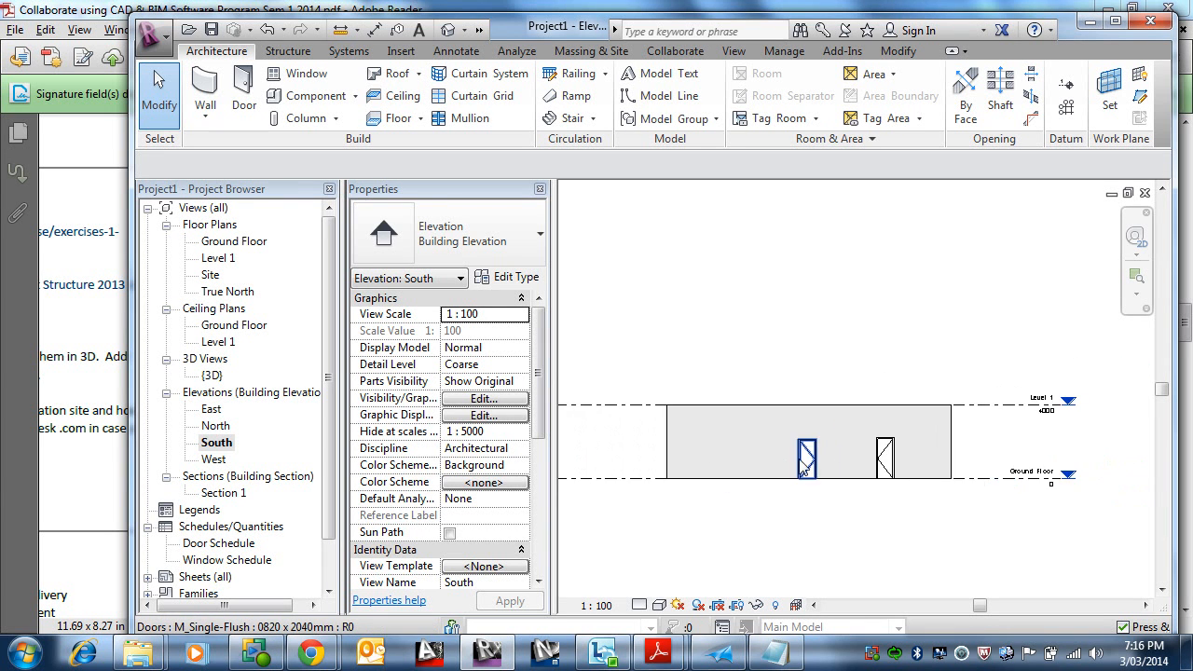
{"action": "left_click", "coordinate": [812, 457]}
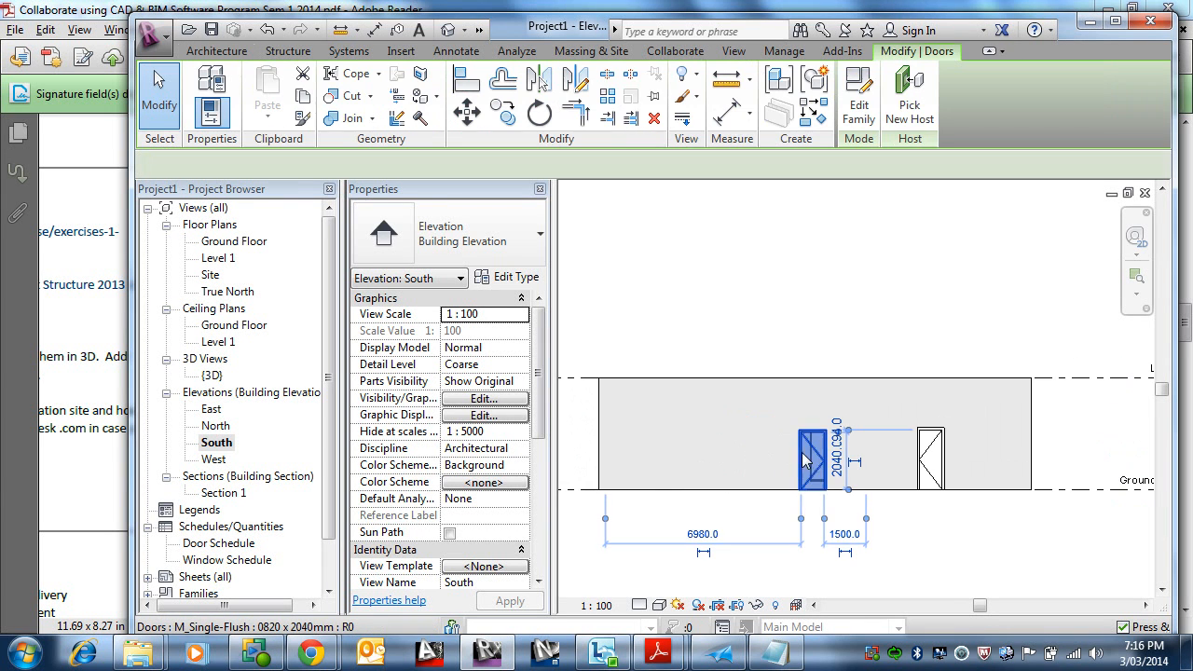
{"action": "scroll", "coordinate": [705, 536], "scroll_direction": "up", "scroll_amount": 1}
{"action": "left_click", "coordinate": [701, 534]}
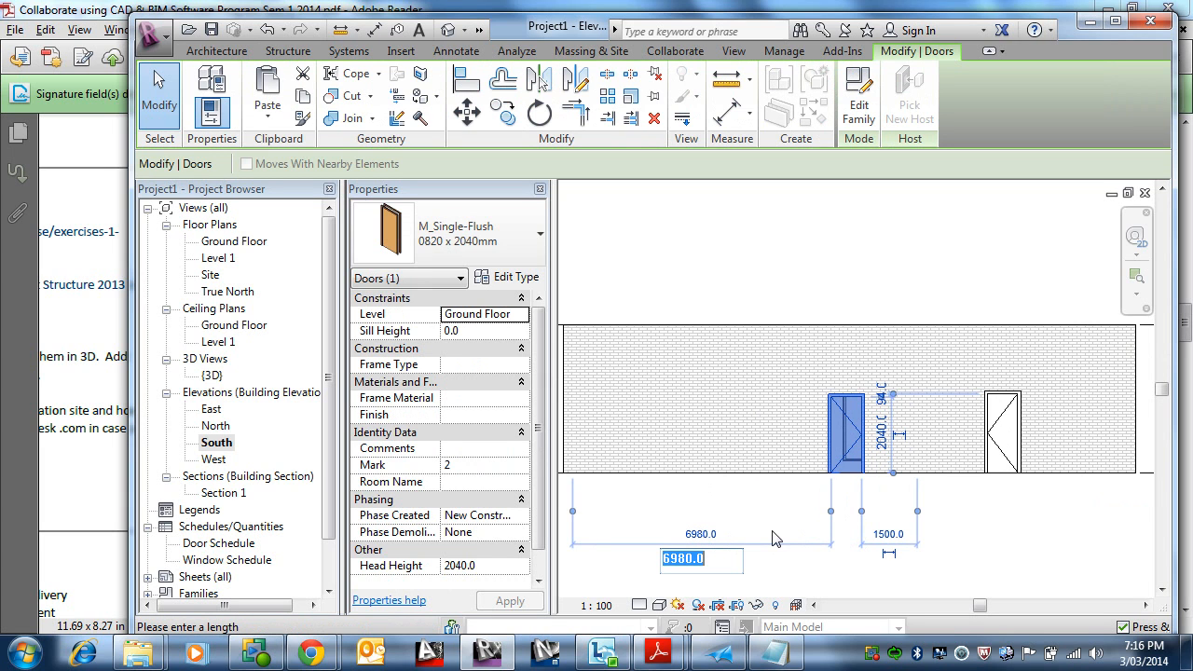
{"action": "type", "text": "5000"}
{"action": "key", "text": "Return"}
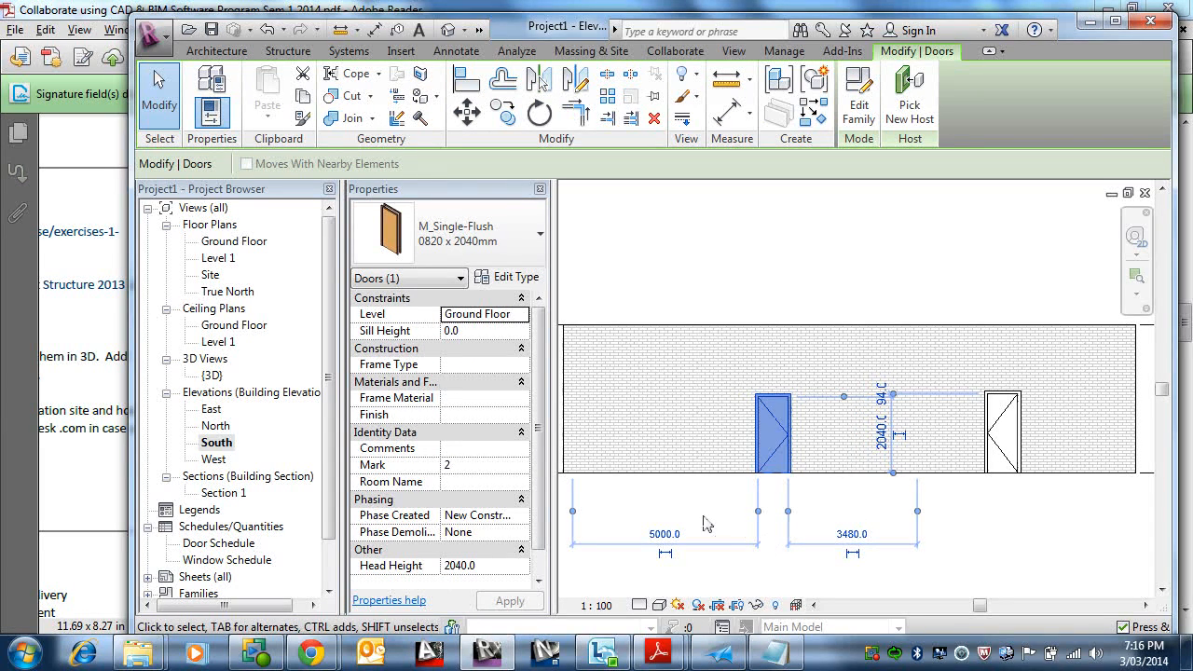
Step: Review the moved door in the Ground Floor plan
{"action": "double_click", "coordinate": [244, 243]}
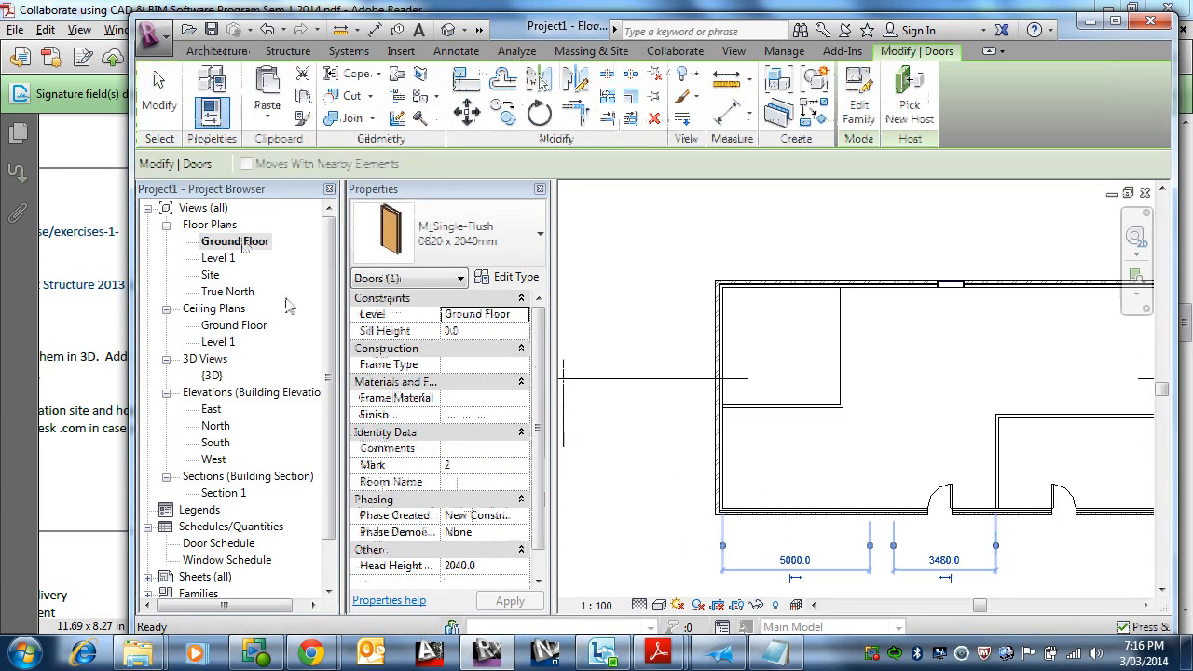
{"action": "scroll", "coordinate": [800, 467], "scroll_direction": "down", "scroll_amount": 2}
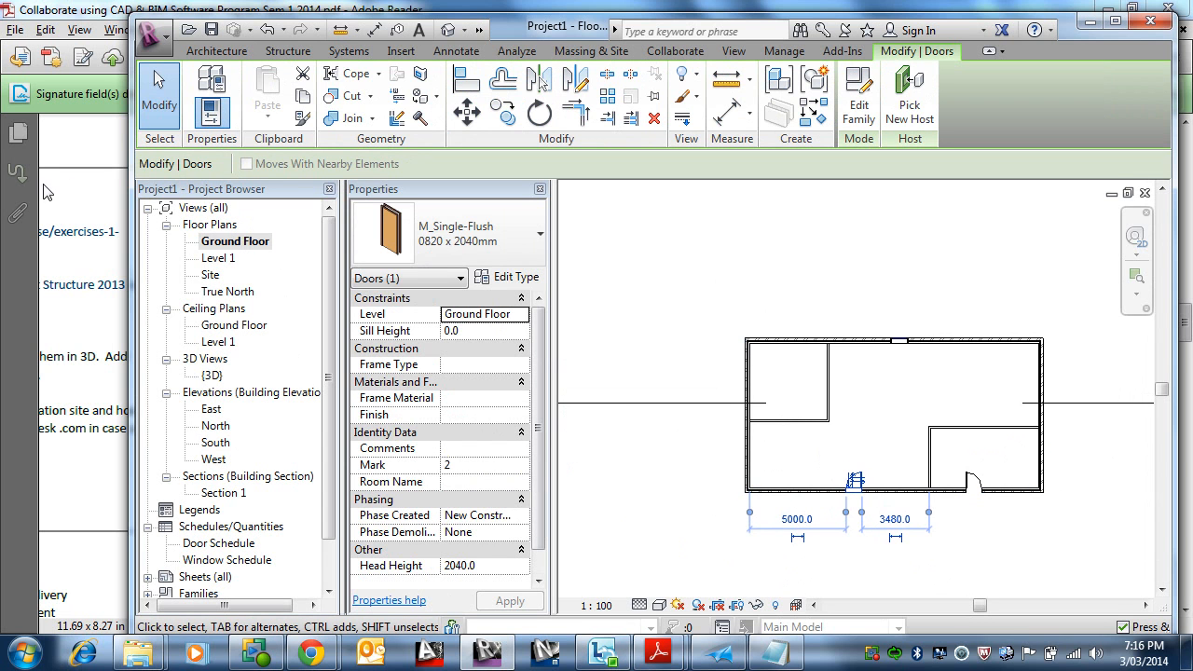
Step: Return to the South elevation and set Level 1's elevation to 5000 mm
{"action": "double_click", "coordinate": [225, 444]}
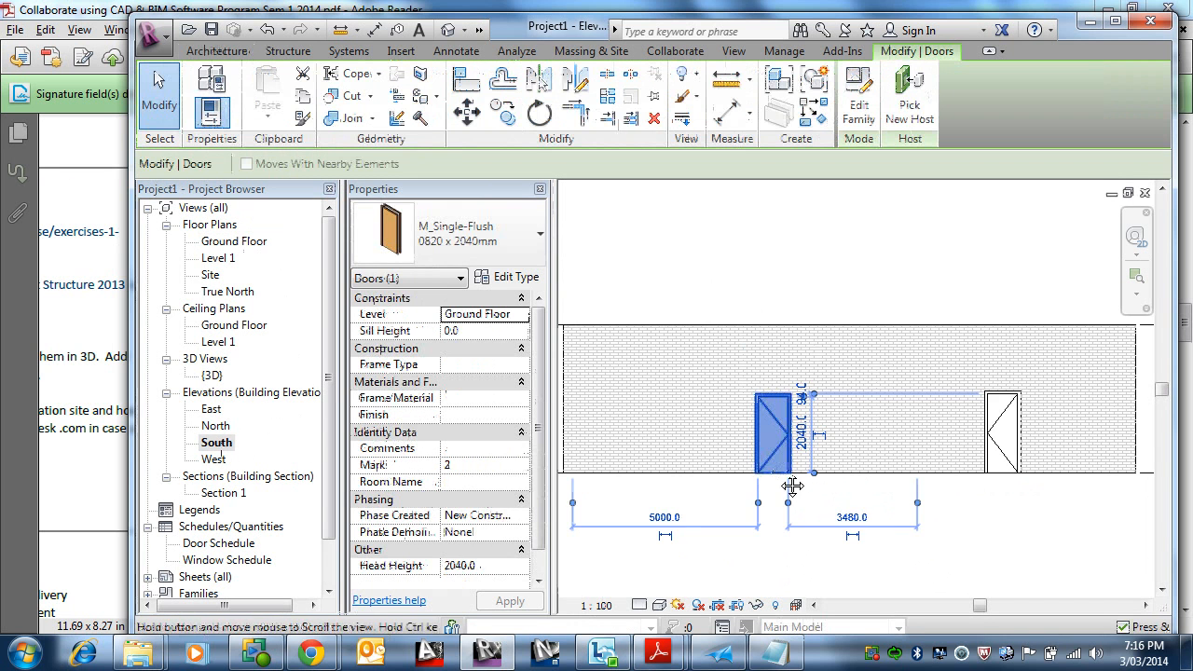
{"action": "middle_click_drag", "start_coordinate": [792, 485], "coordinate": [449, 499]}
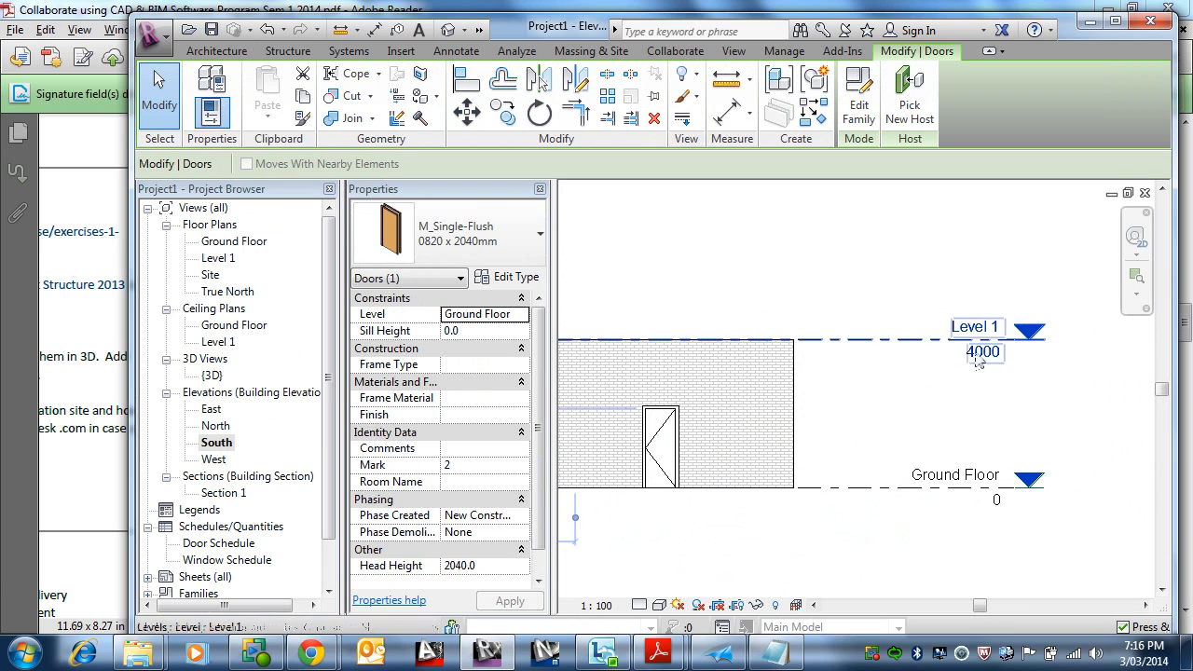
{"action": "left_click", "coordinate": [979, 360]}
{"action": "left_click", "coordinate": [977, 355]}
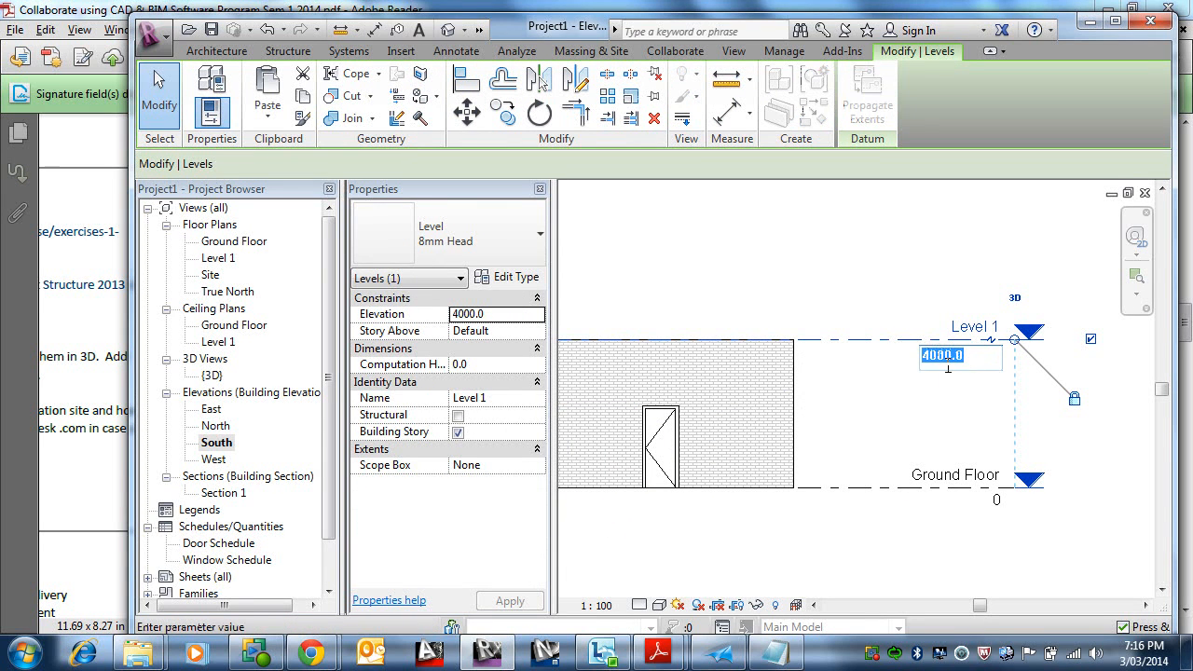
{"action": "type", "text": "5000"}
{"action": "key", "text": "Return"}
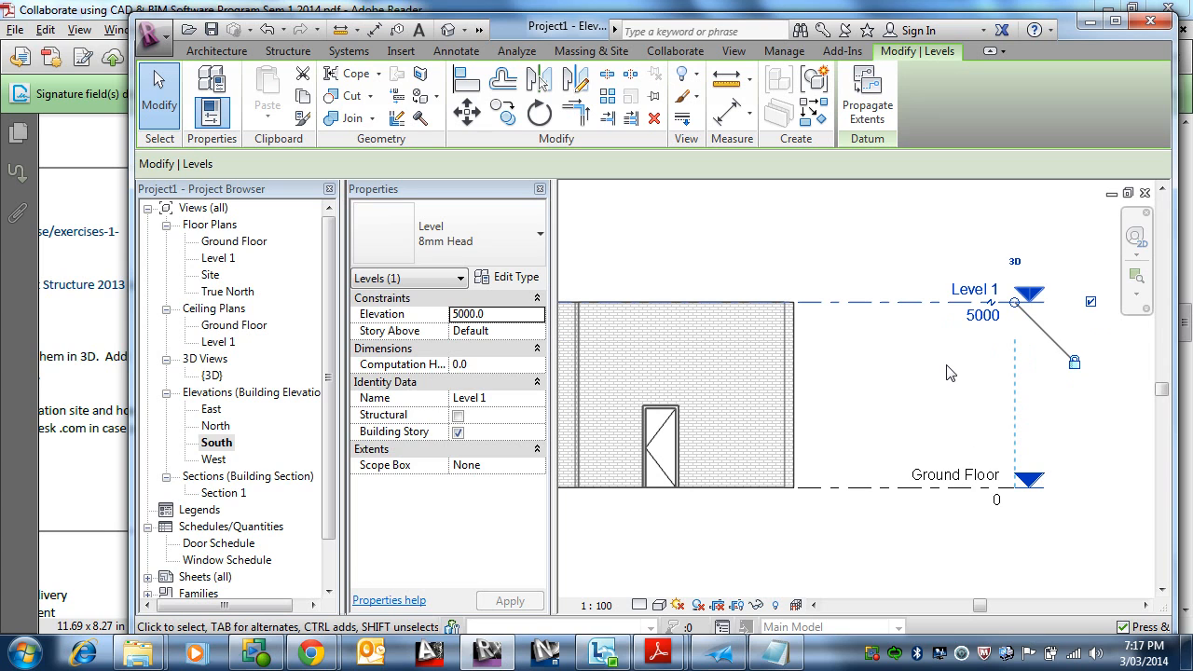
Step: Review the raised level in the South elevation, then go back to the Ground Floor plan
{"action": "scroll", "coordinate": [949, 373], "scroll_direction": "down", "scroll_amount": 6}
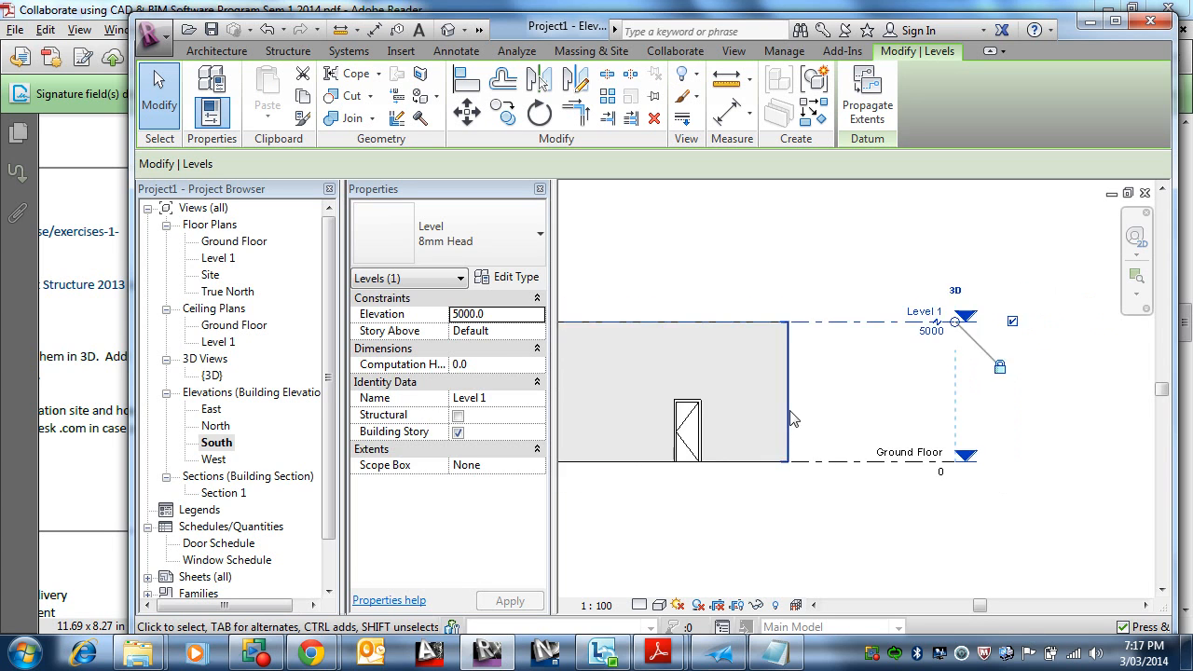
{"action": "middle_click_drag", "start_coordinate": [791, 415], "coordinate": [968, 403]}
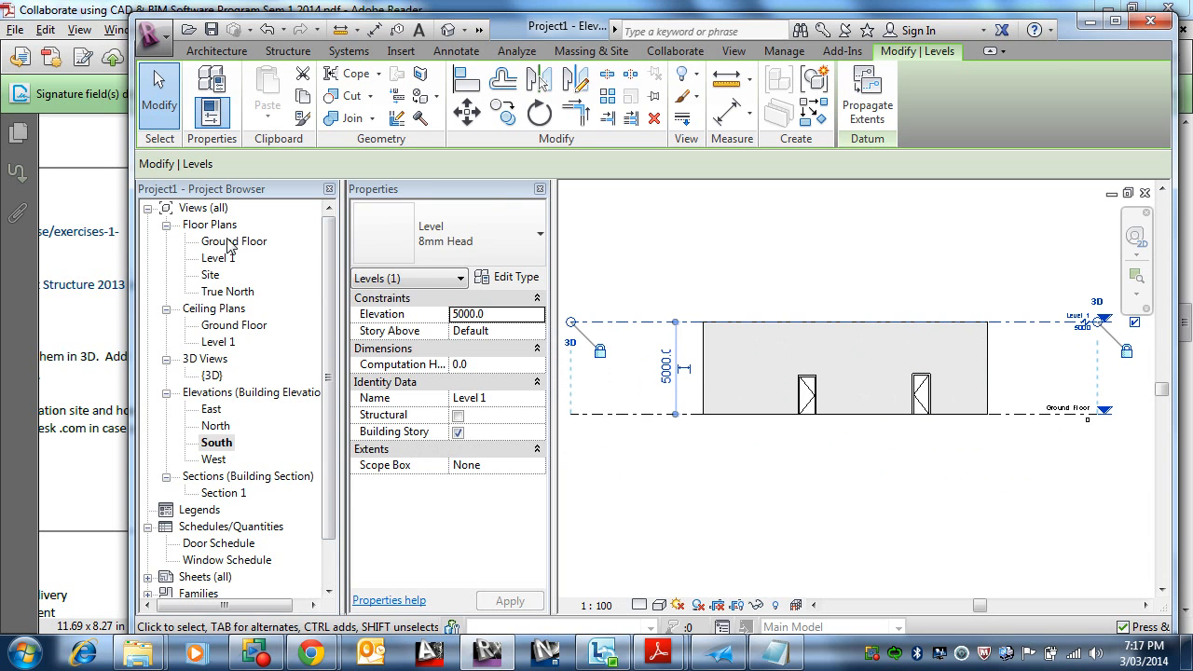
{"action": "double_click", "coordinate": [216, 243]}
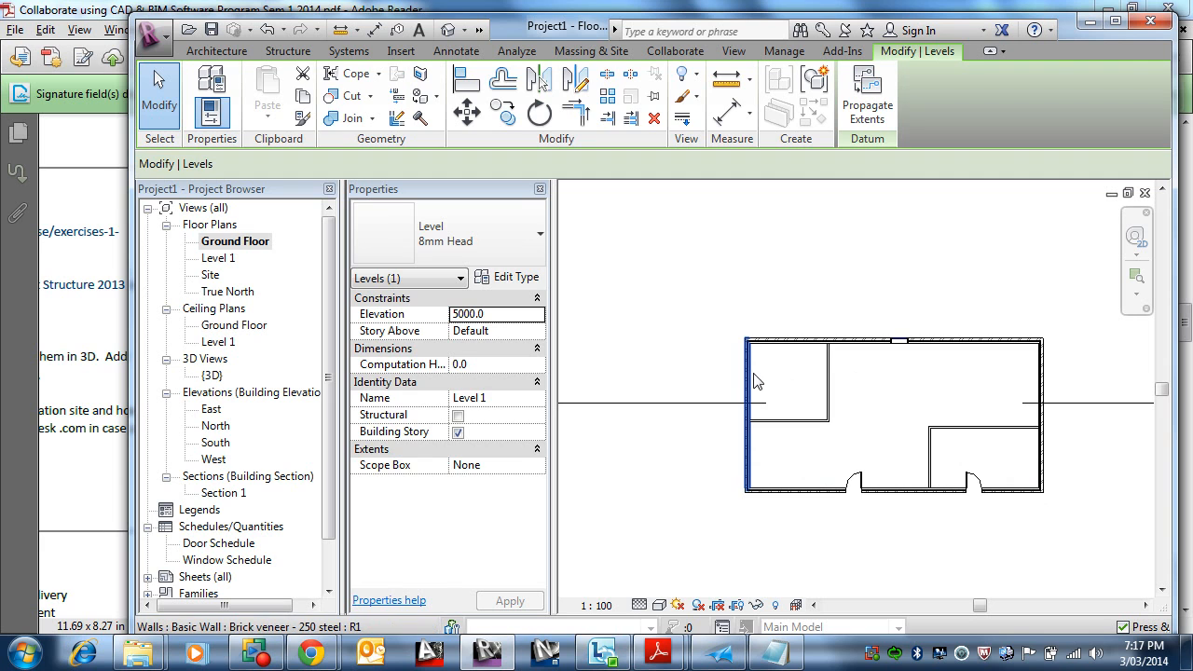
{"action": "key", "text": "Escape"}
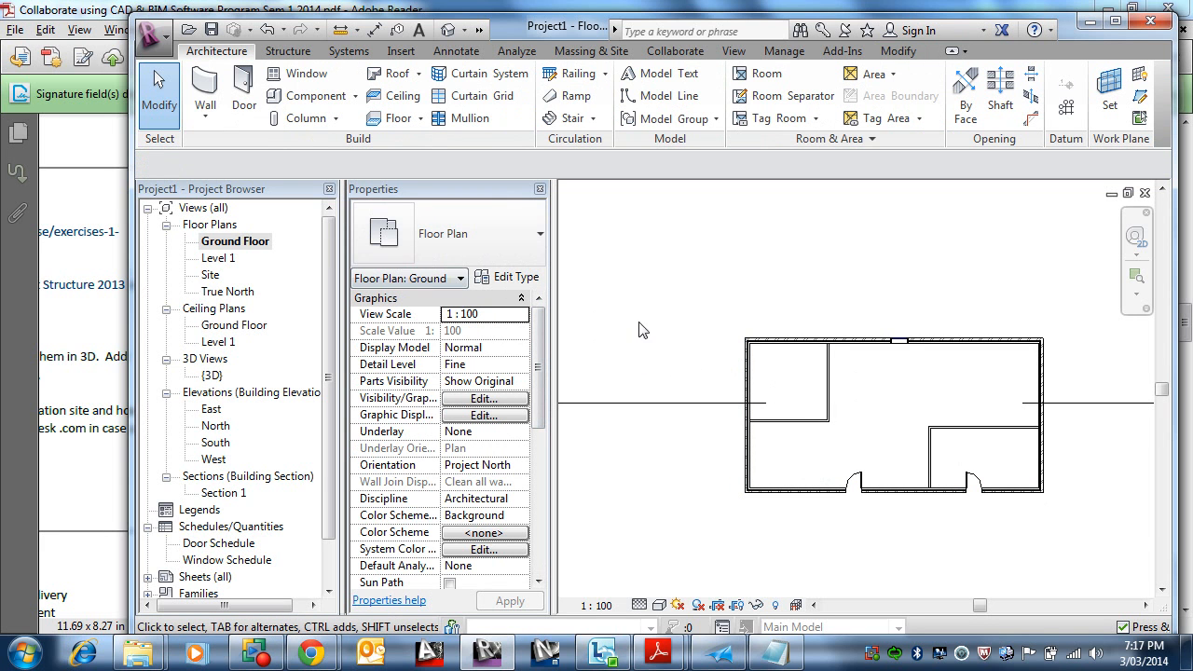
{"action": "left_click", "coordinate": [898, 337]}
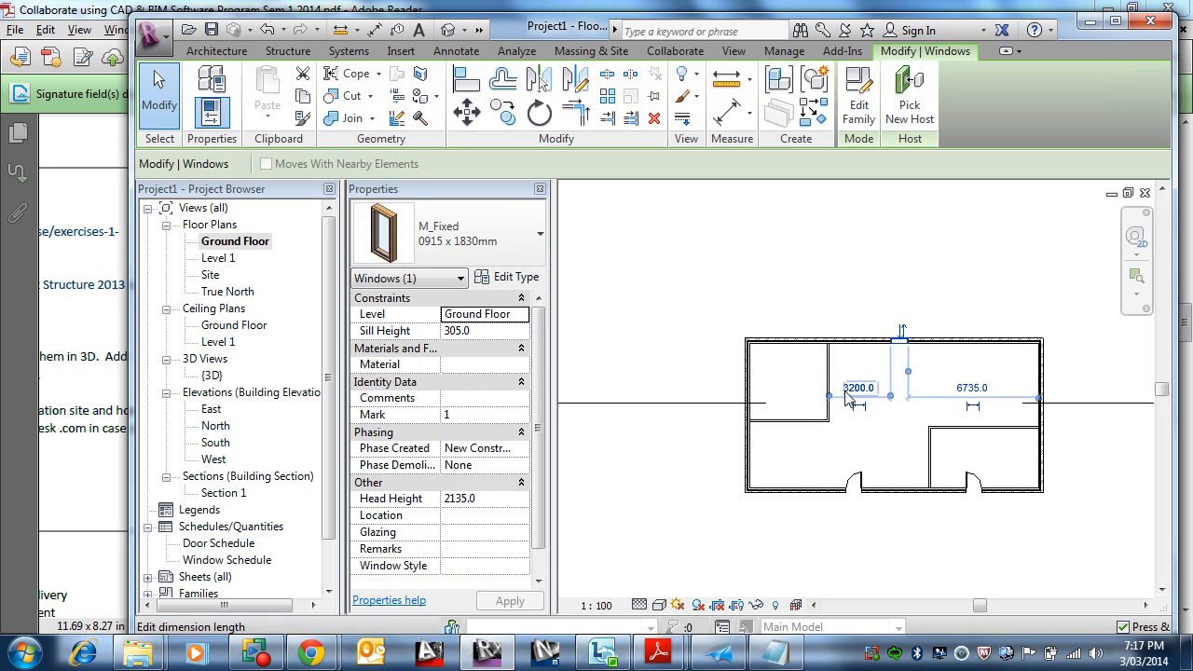
{"action": "left_click", "coordinate": [511, 278]}
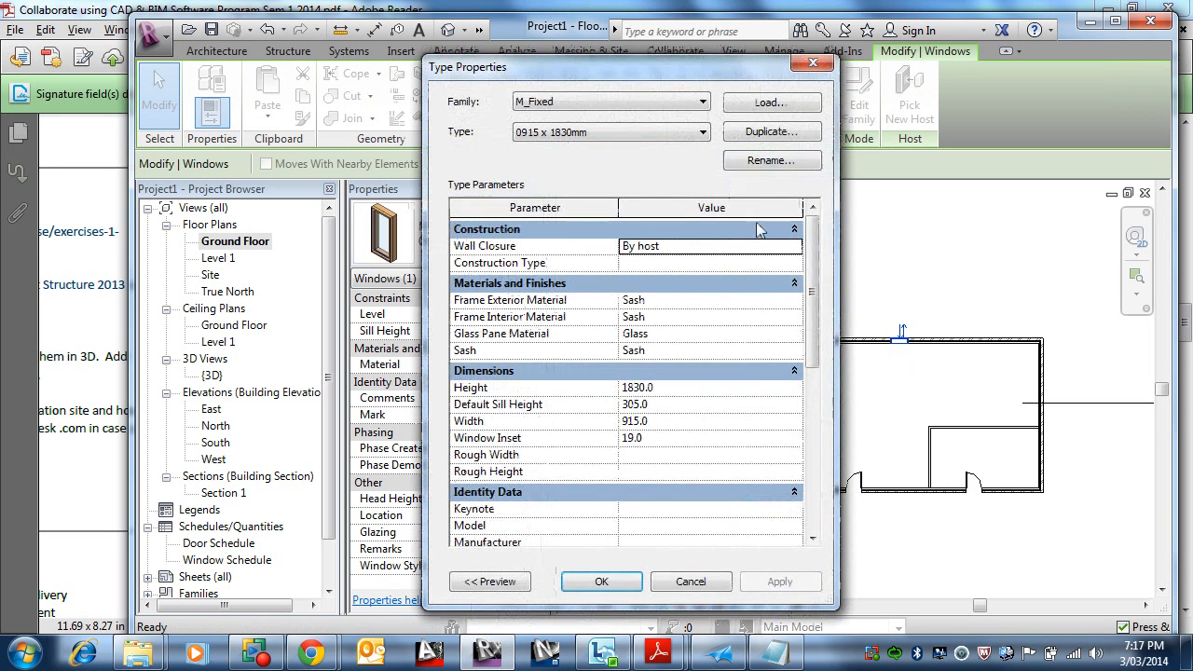
{"action": "left_click", "coordinate": [813, 135]}
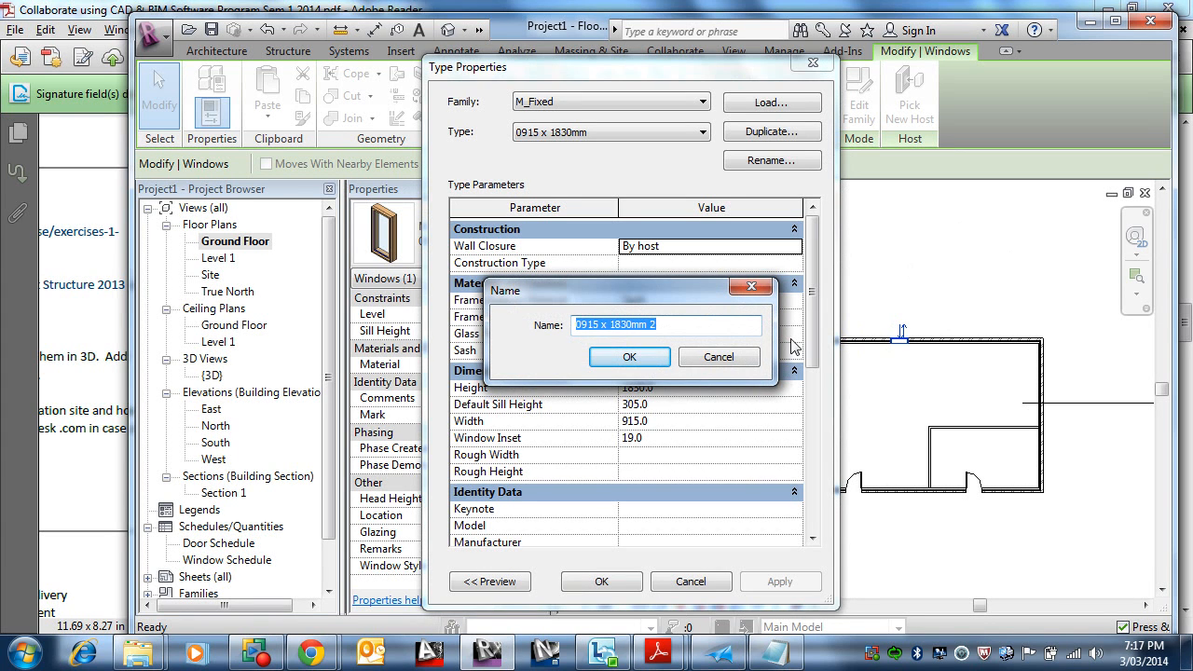
{"action": "key", "text": "Escape"}
{"action": "key", "text": "Escape"}
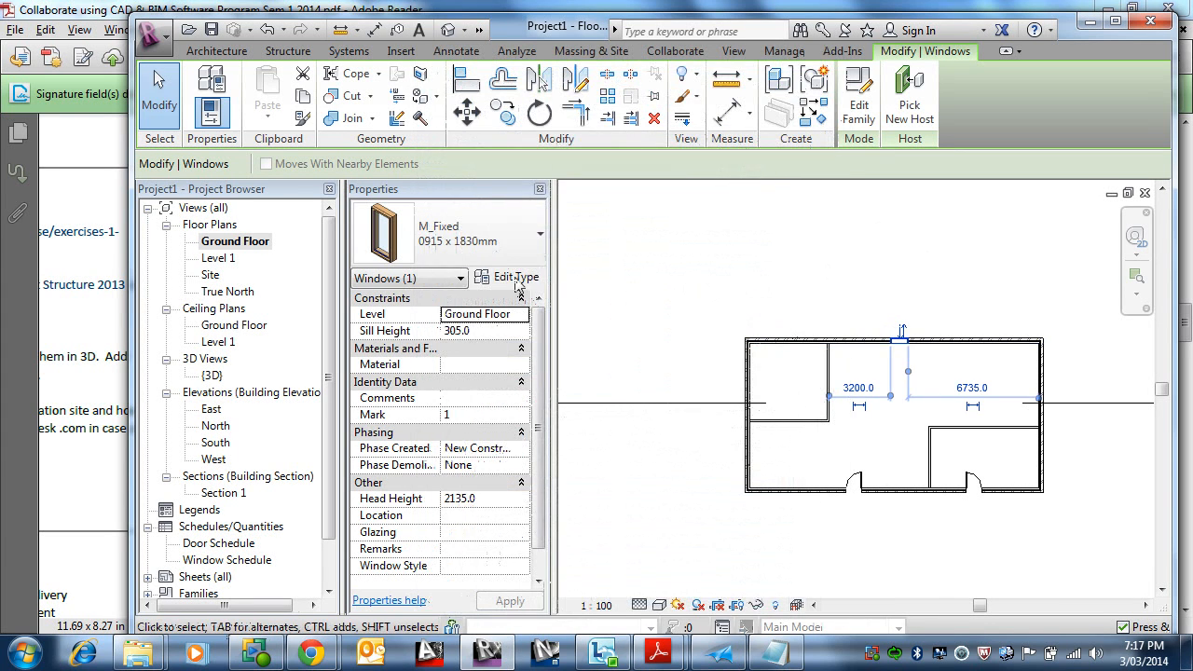
{"action": "key", "text": "Escape"}
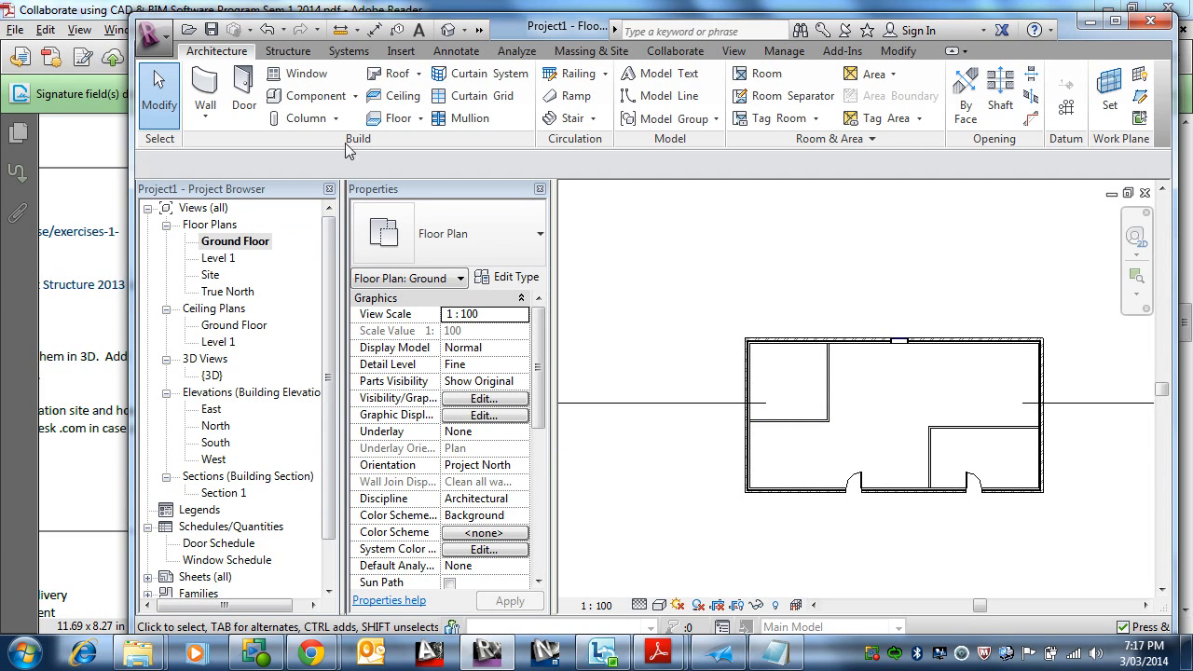
Step: Start a Roof by Footprint on Level 1 with a 760 mm overhang extended to the wall core
{"action": "left_click", "coordinate": [421, 74]}
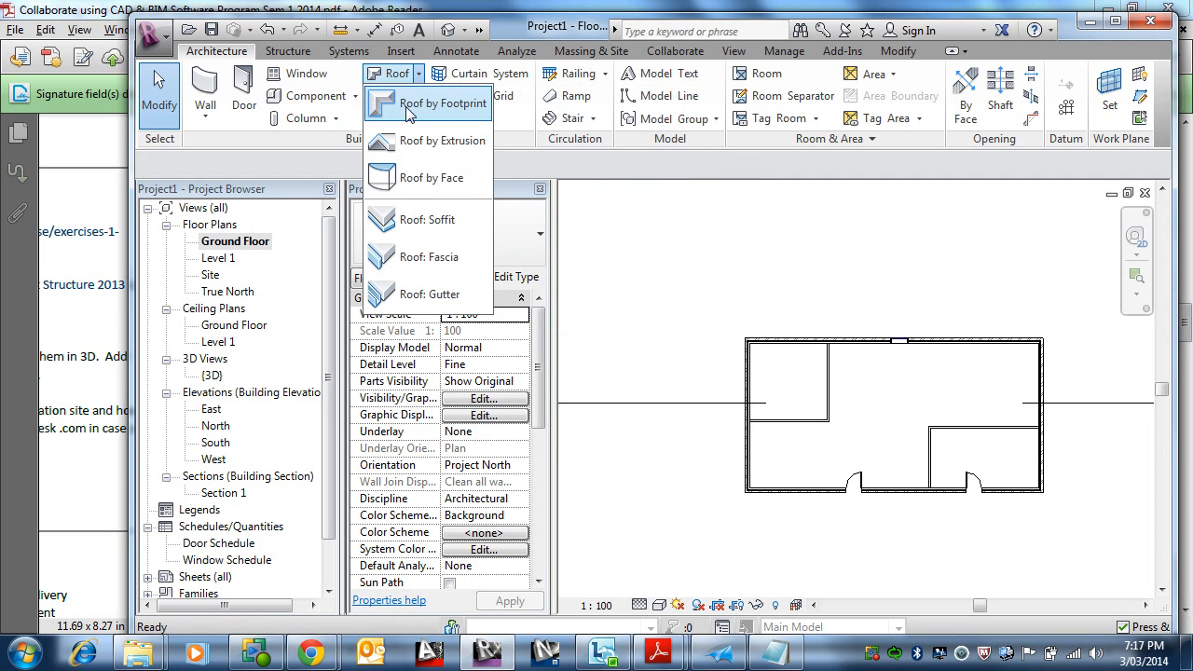
{"action": "left_click", "coordinate": [408, 107]}
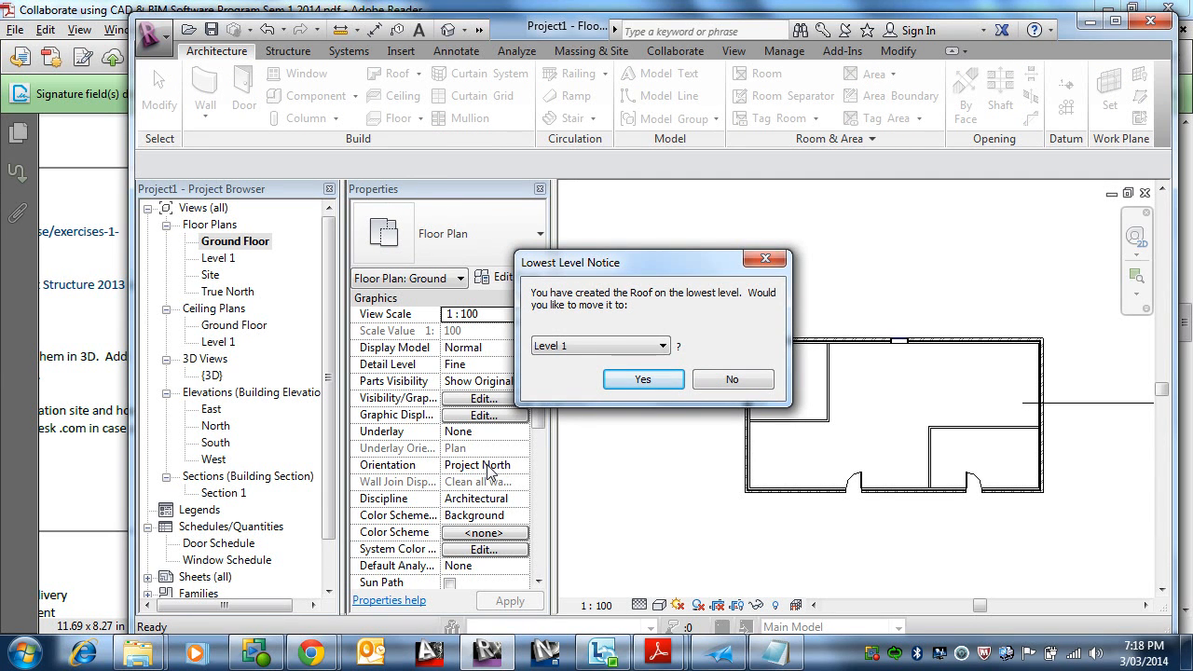
{"action": "left_click", "coordinate": [642, 382]}
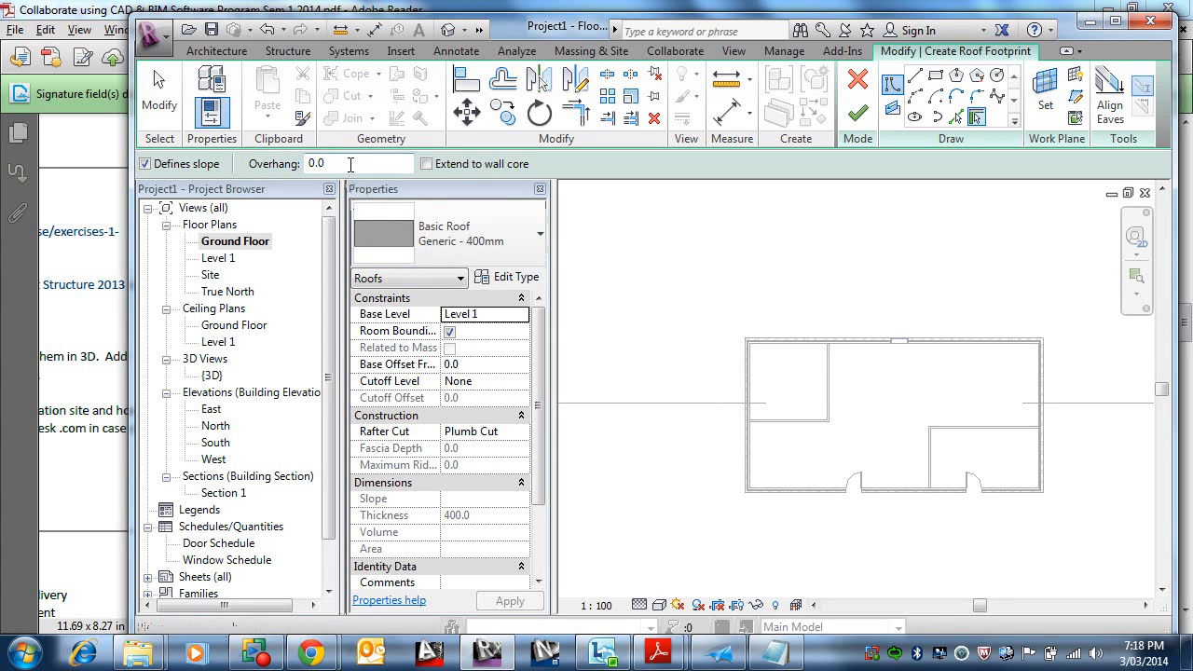
{"action": "double_click", "coordinate": [315, 164]}
{"action": "type", "text": "6"}
{"action": "left_click", "coordinate": [427, 164]}
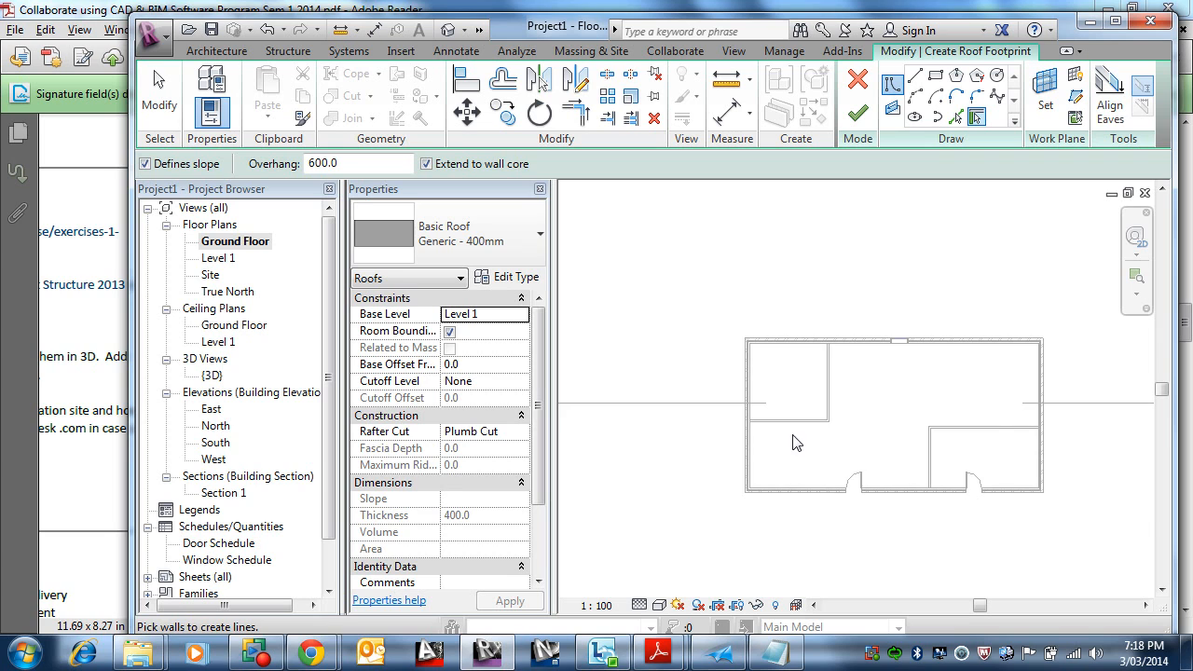
{"action": "scroll", "coordinate": [760, 421], "scroll_direction": "up", "scroll_amount": 8}
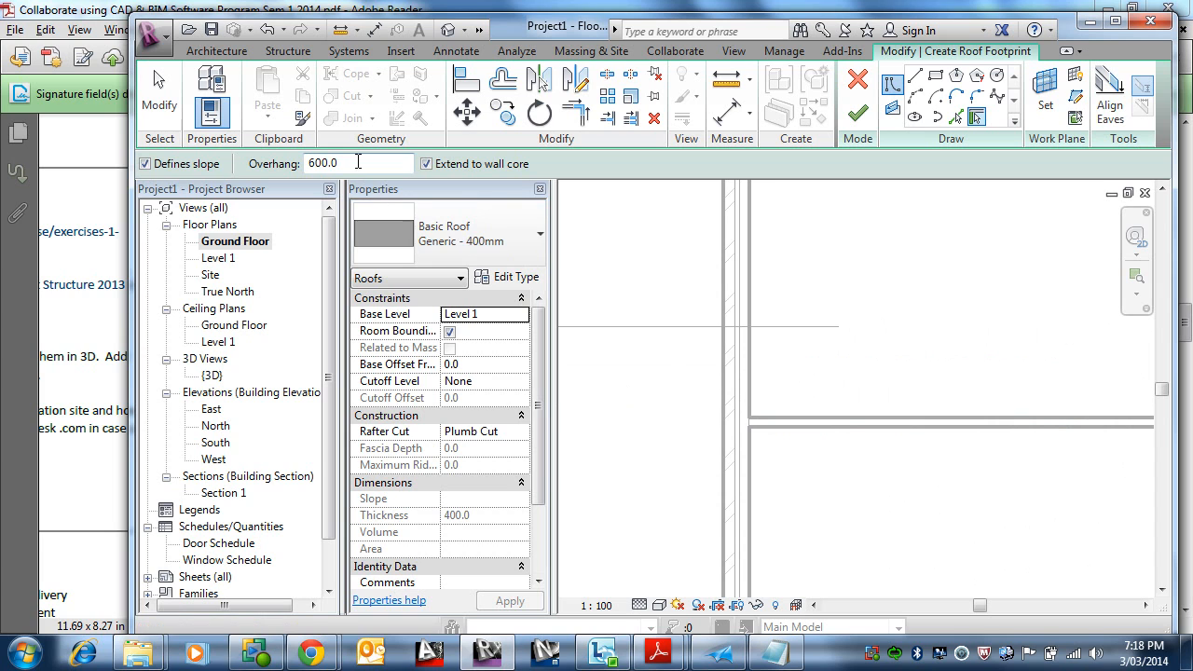
{"action": "left_click_drag", "start_coordinate": [353, 162], "coordinate": [311, 161]}
{"action": "type", "text": "760"}
{"action": "key", "text": "Return"}
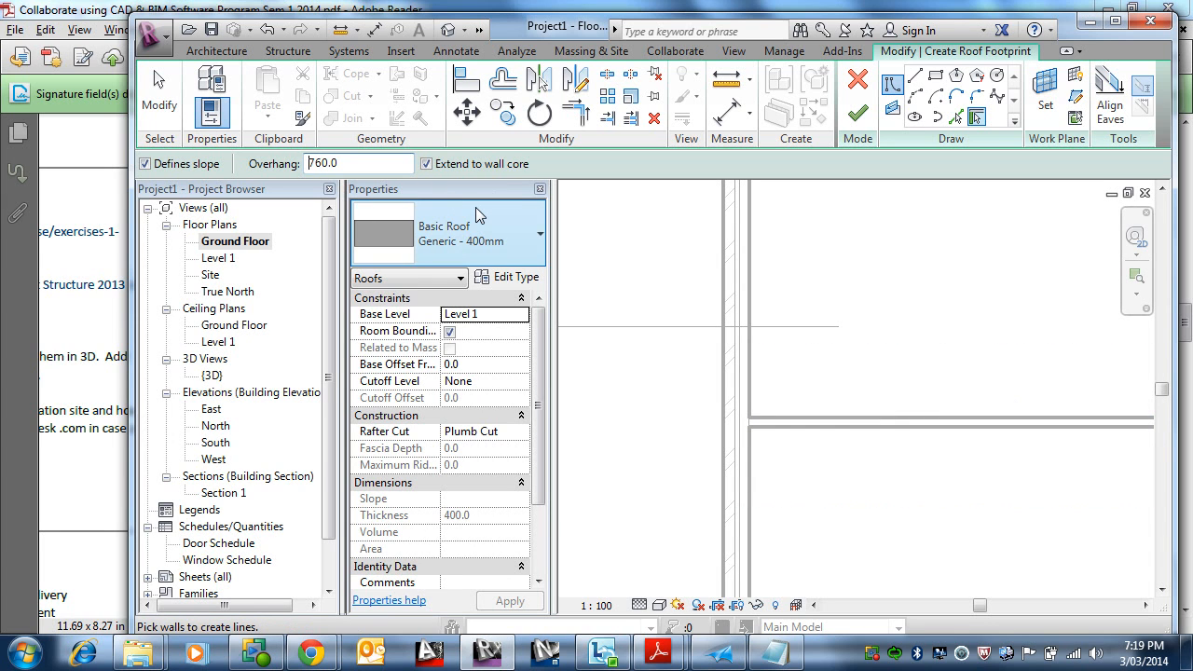
Step: Pick the four exterior walls to sketch the roof footprint boundary
{"action": "left_click", "coordinate": [727, 373]}
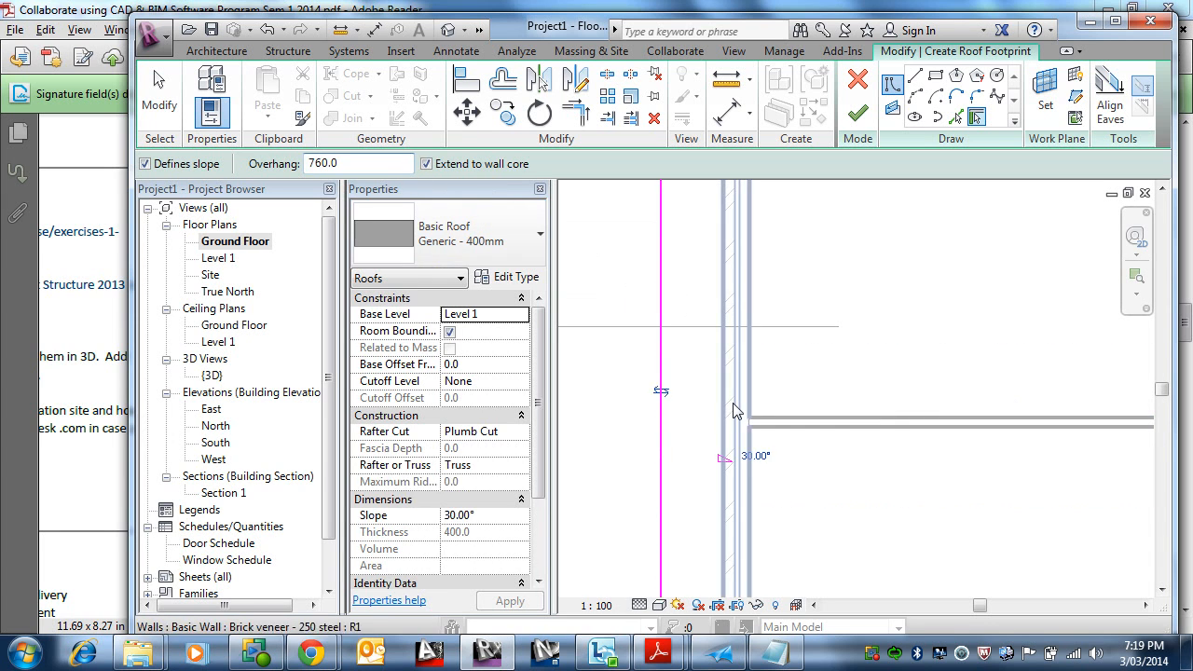
{"action": "scroll", "coordinate": [611, 436], "scroll_direction": "down", "scroll_amount": 5}
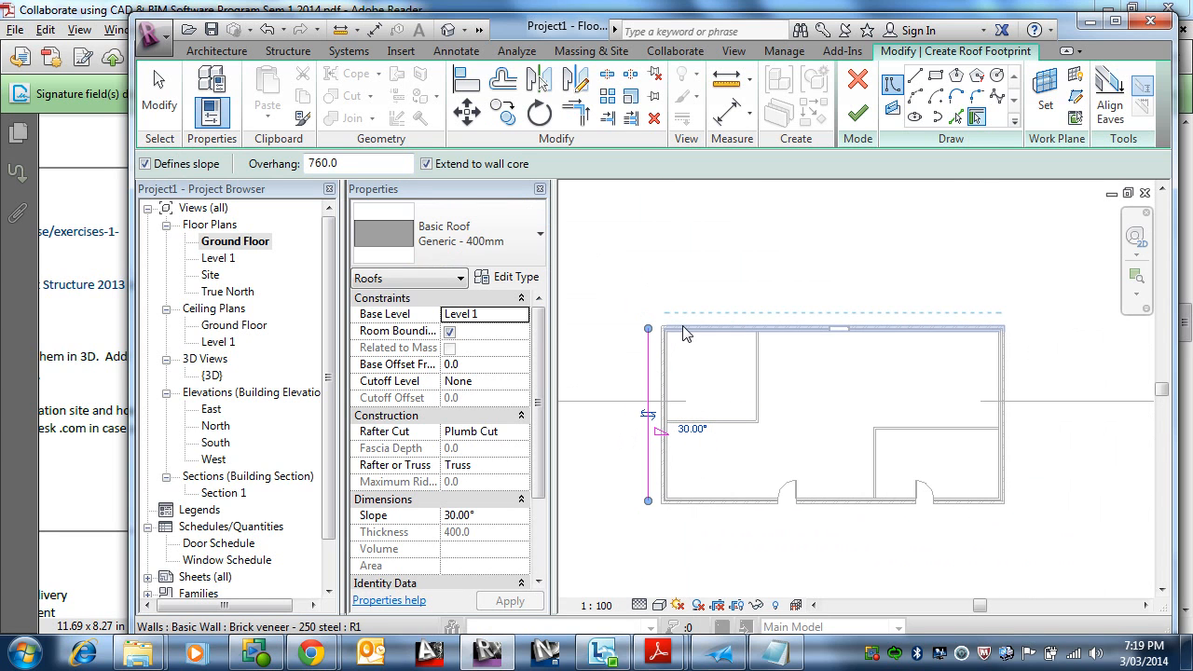
{"action": "key", "text": "Escape"}
{"action": "left_click", "coordinate": [746, 336]}
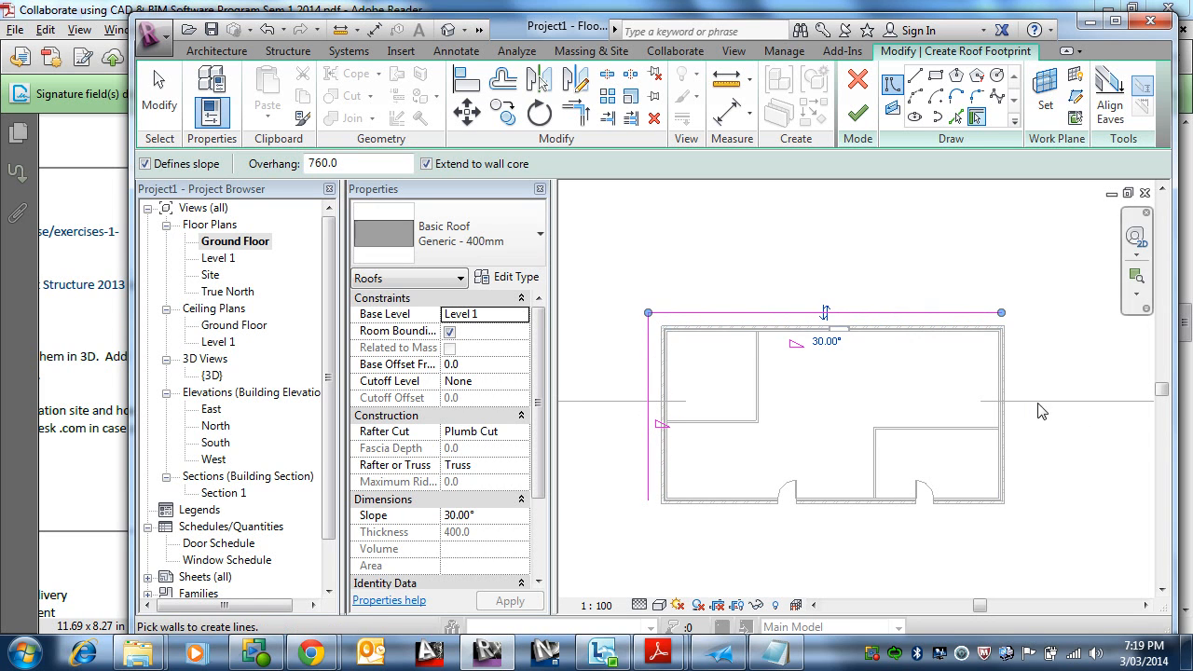
{"action": "left_click", "coordinate": [1007, 378]}
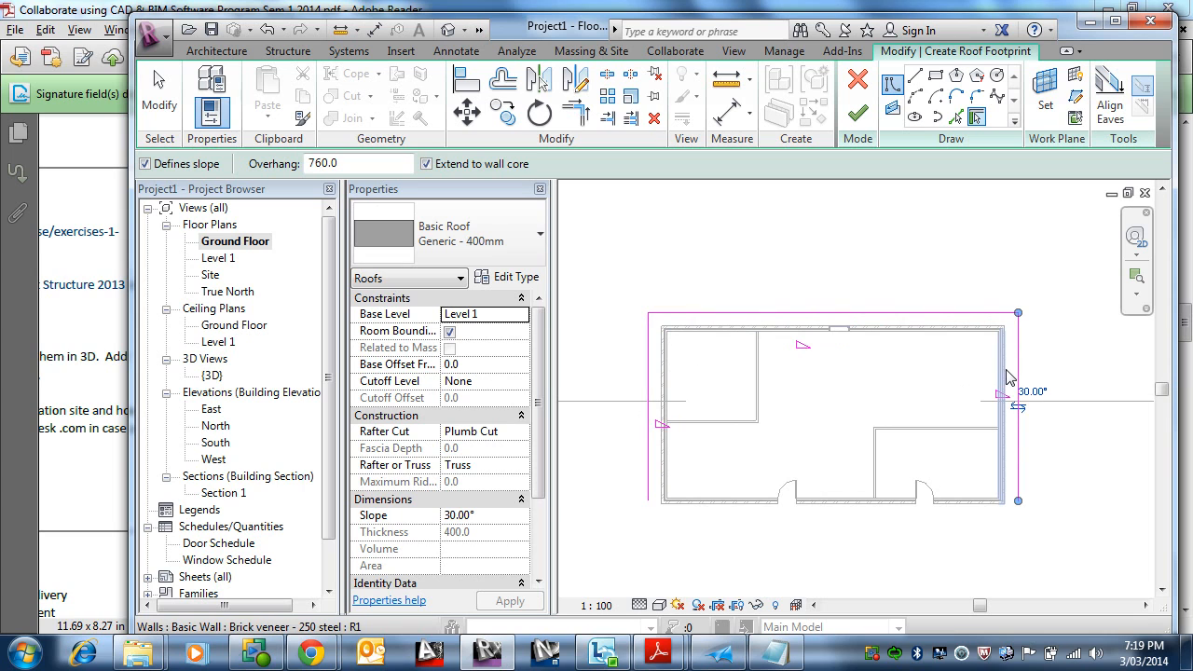
{"action": "left_click", "coordinate": [988, 513]}
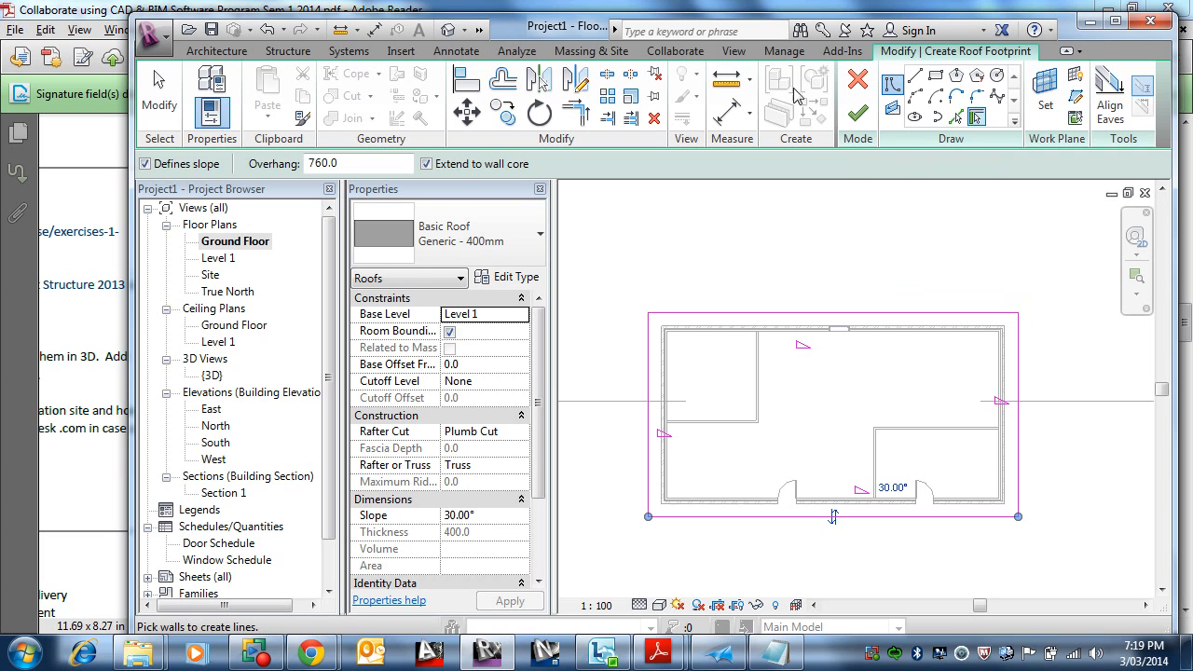
{"action": "left_click", "coordinate": [214, 54]}
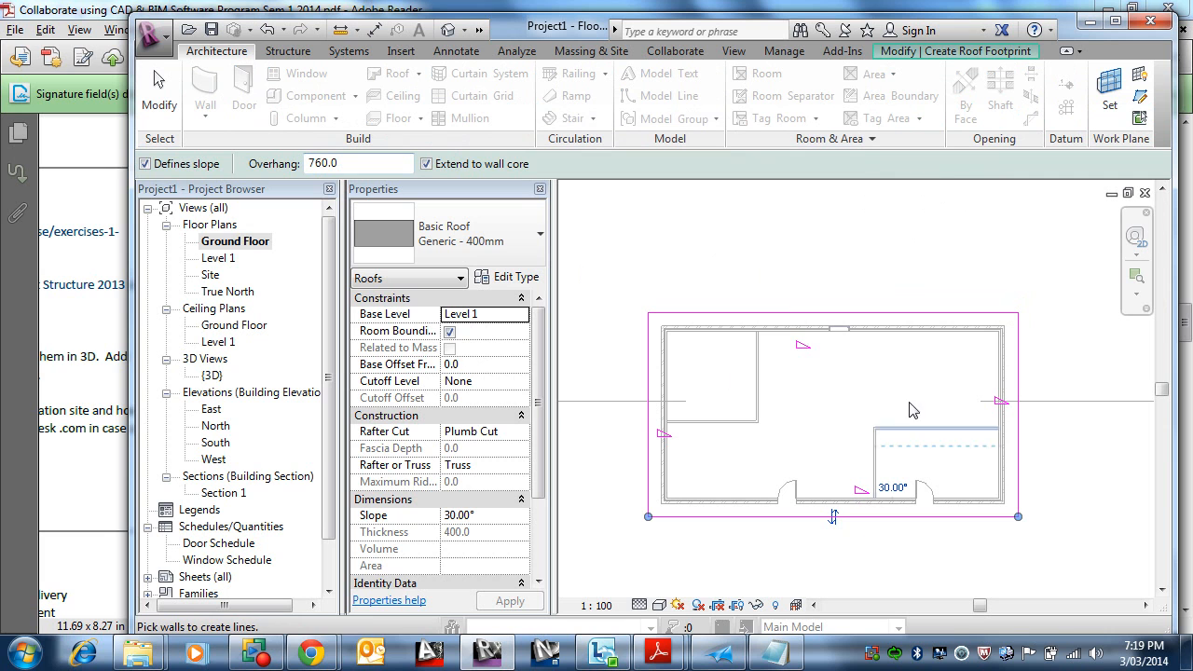
{"action": "left_click", "coordinate": [918, 51]}
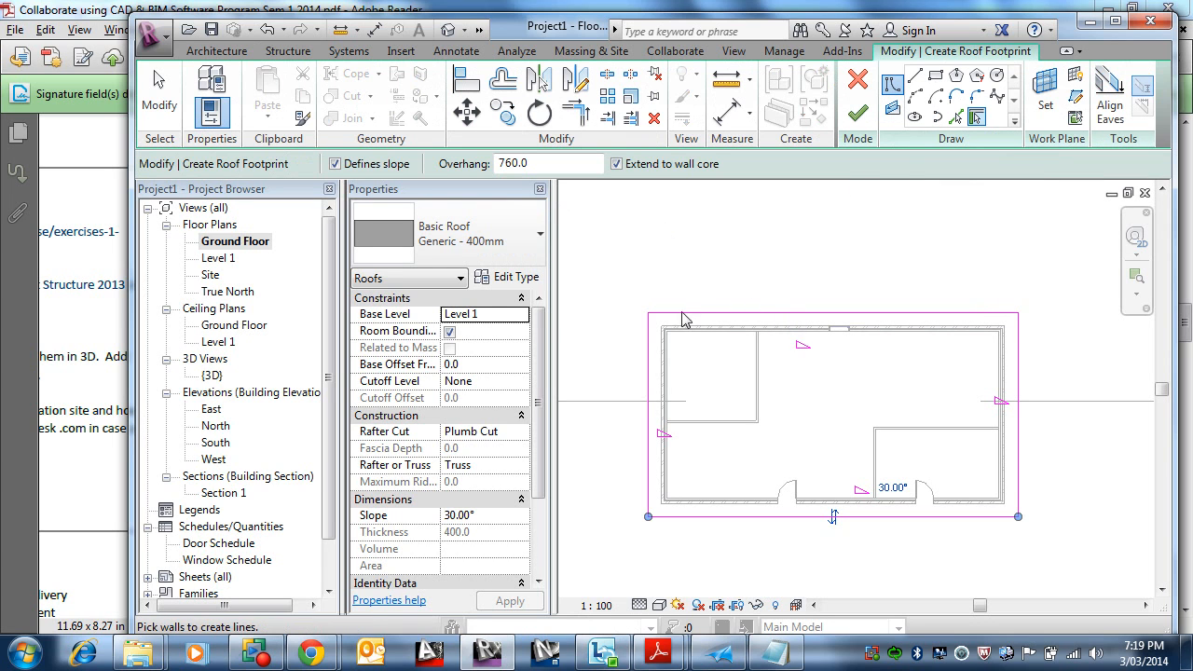
Step: Leave wall picking and set the slope of the roof footprint's back edge to 22°
{"action": "left_click", "coordinate": [857, 112]}
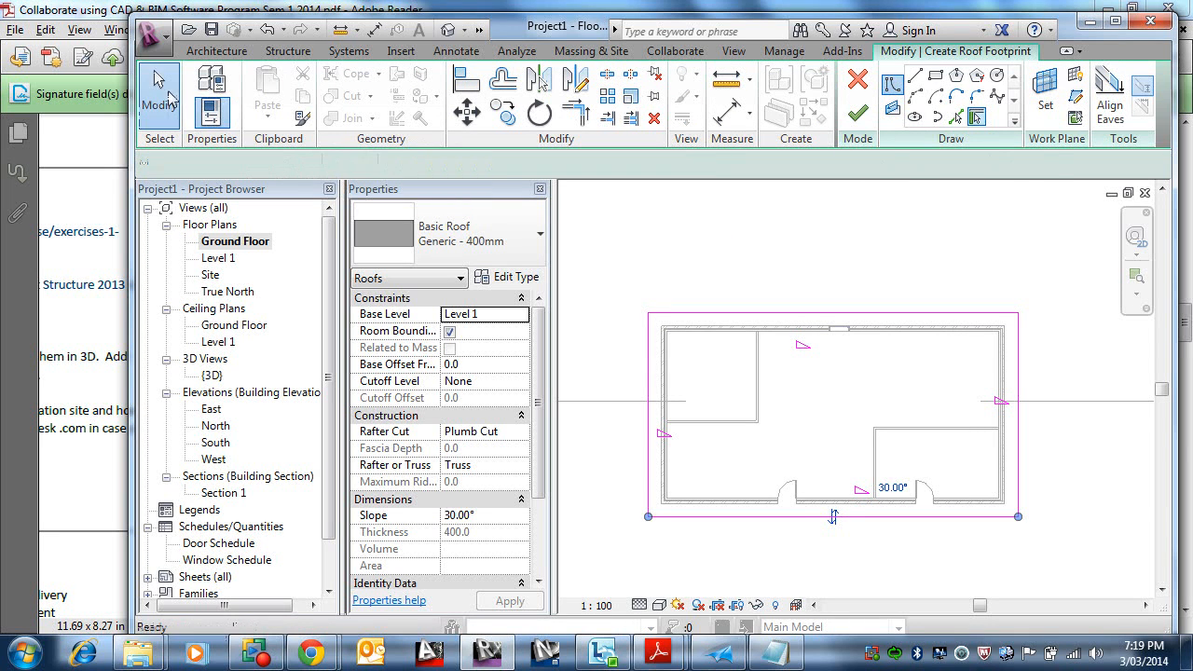
{"action": "left_click", "coordinate": [170, 99]}
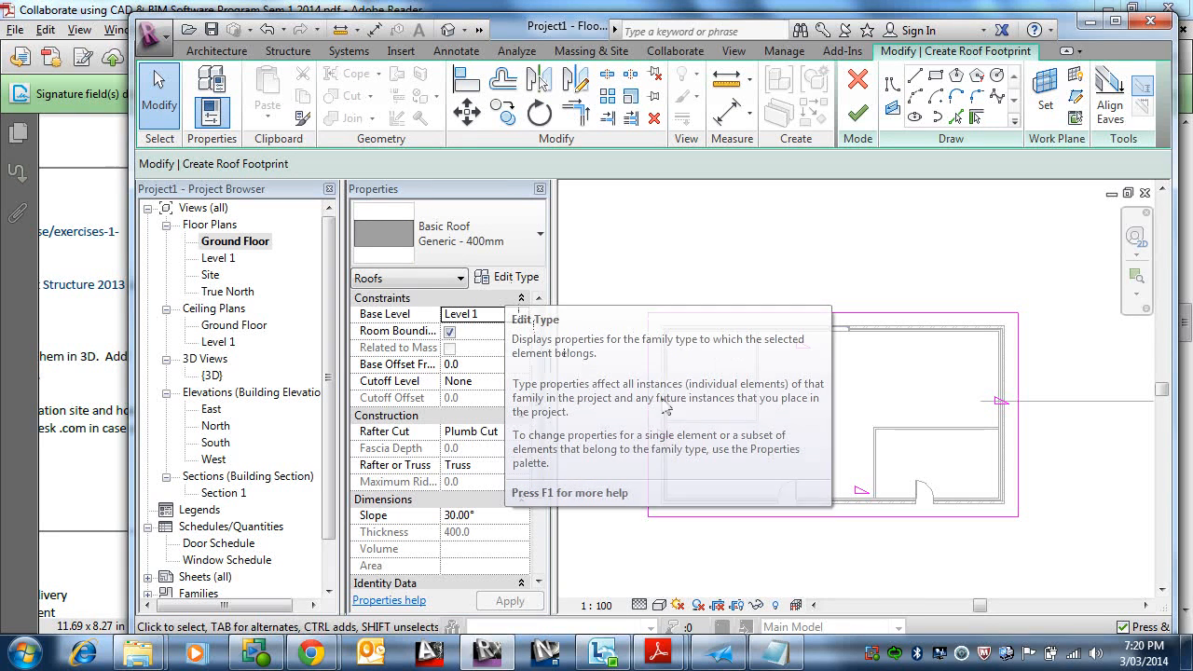
{"action": "left_click", "coordinate": [680, 321]}
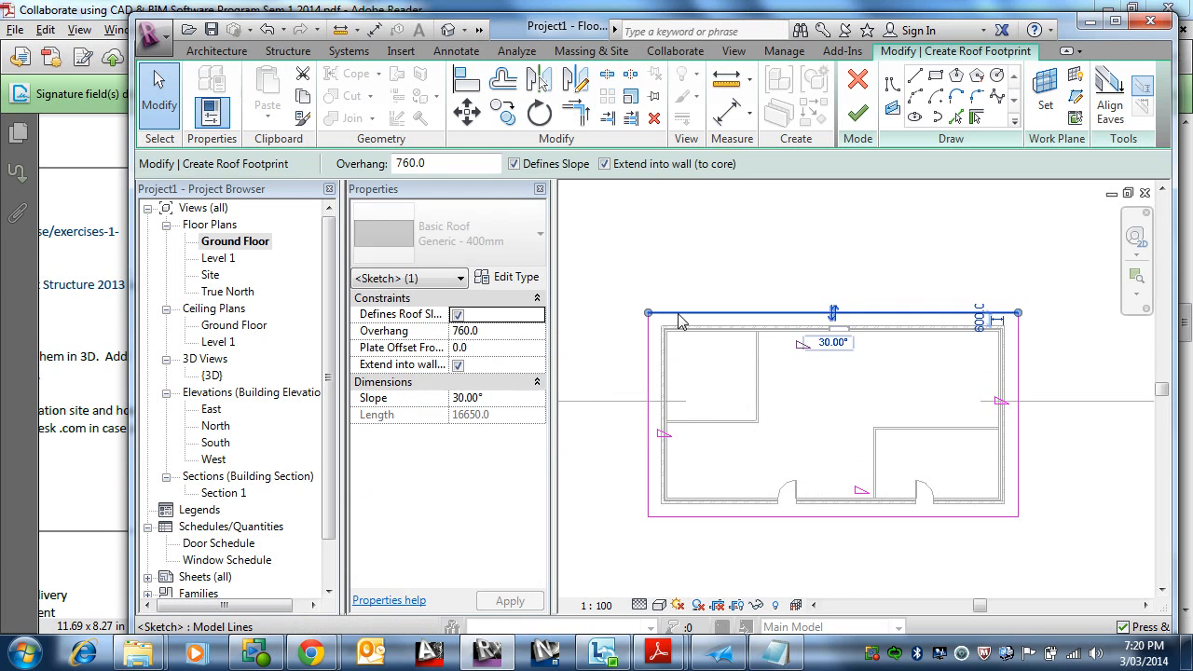
{"action": "left_click", "coordinate": [833, 345]}
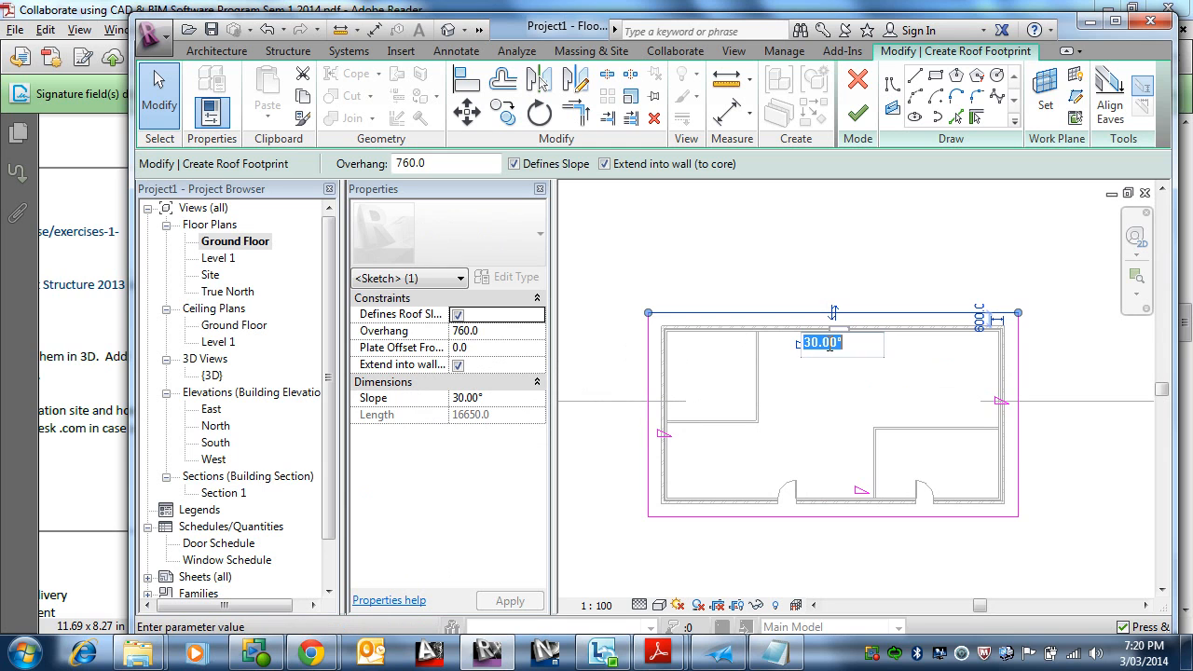
{"action": "type", "text": "22"}
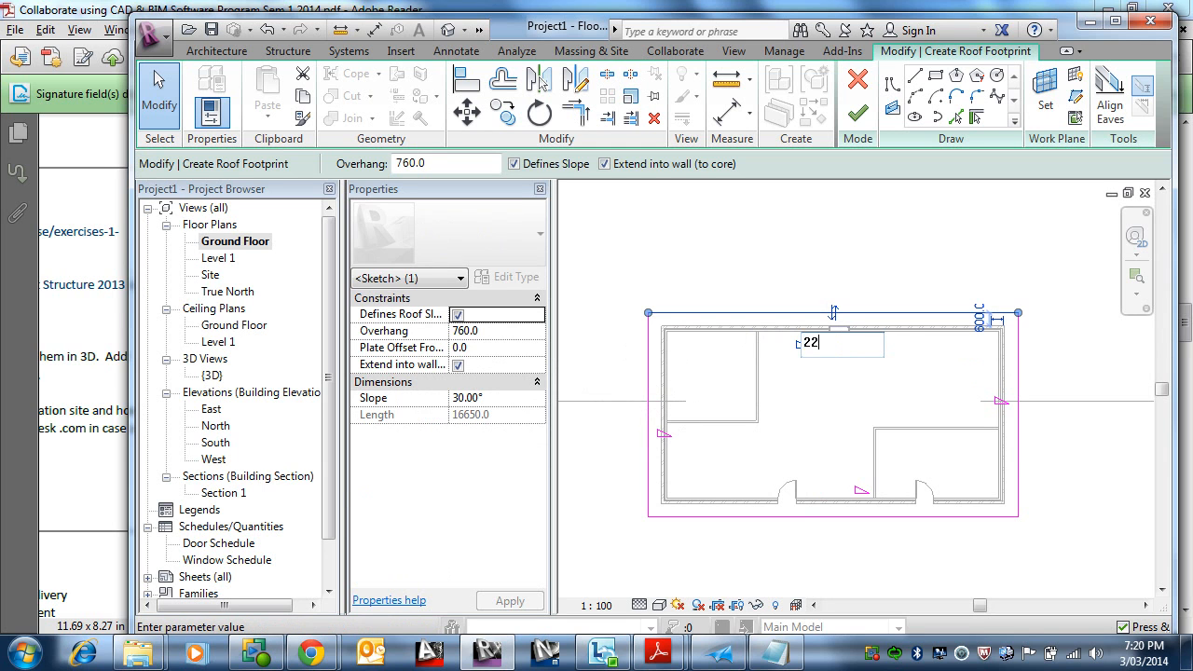
{"action": "key", "text": "Return"}
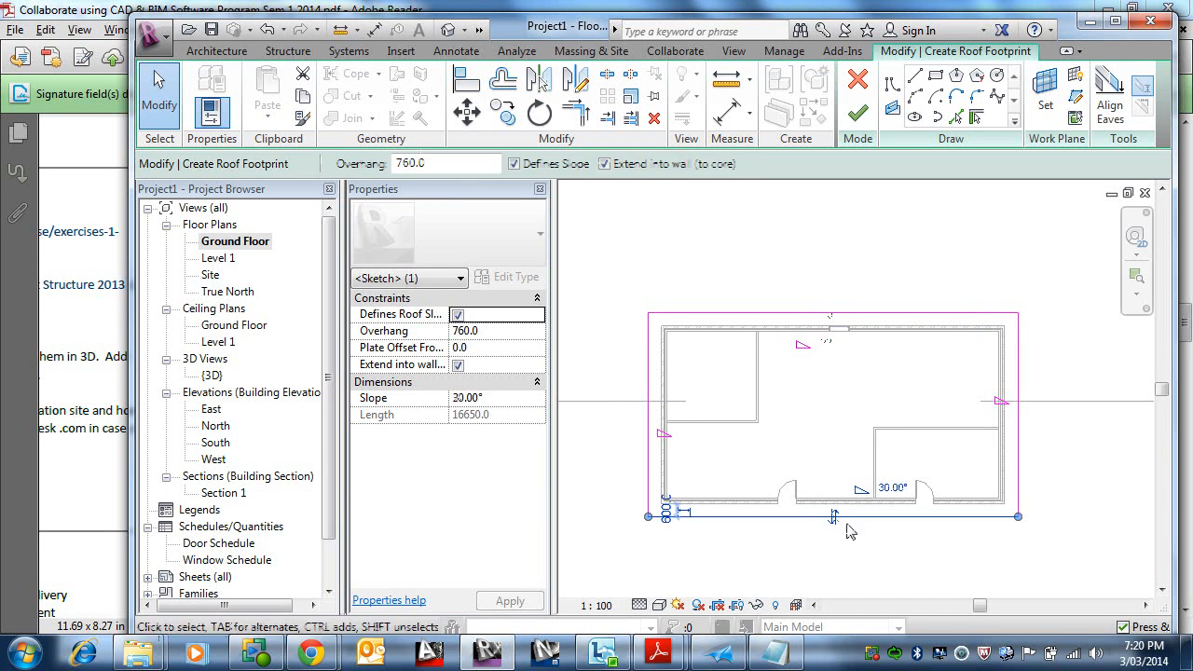
Step: Set the slope of the roof footprint's front edge to 22° as well
{"action": "left_click", "coordinate": [832, 518]}
{"action": "left_click", "coordinate": [889, 494]}
{"action": "type", "text": "22"}
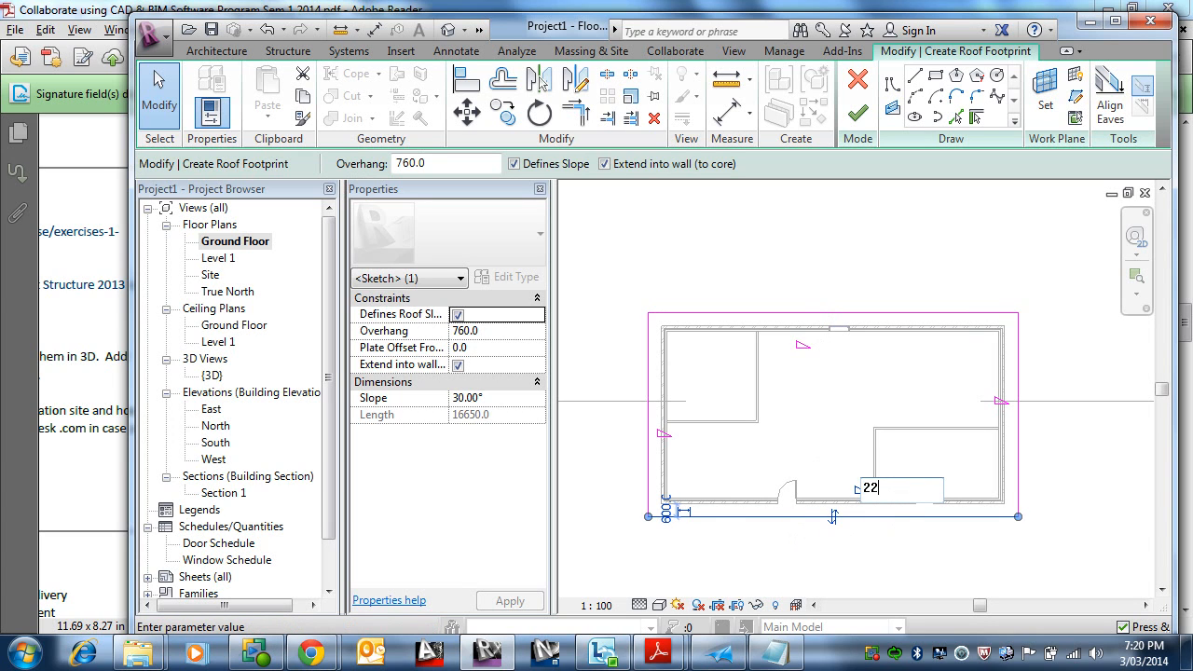
{"action": "key", "text": "Return"}
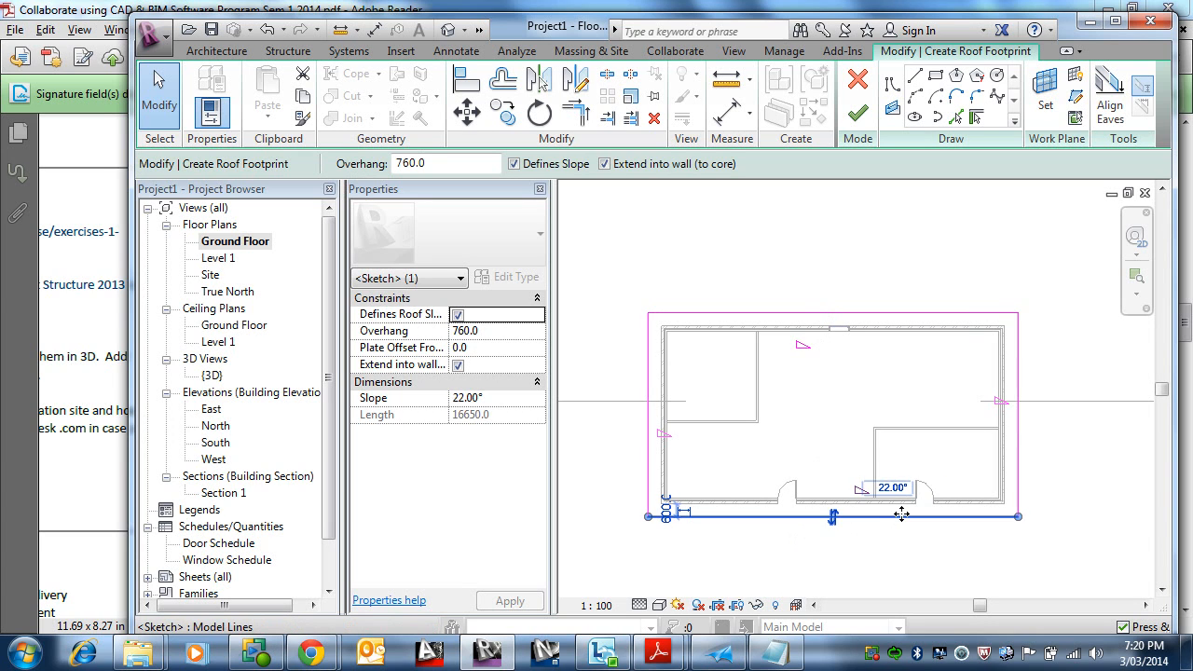
Step: Turn off Defines Slope for the left and right footprint edges to make gable ends, then finish the roof
{"action": "left_click", "coordinate": [1019, 415]}
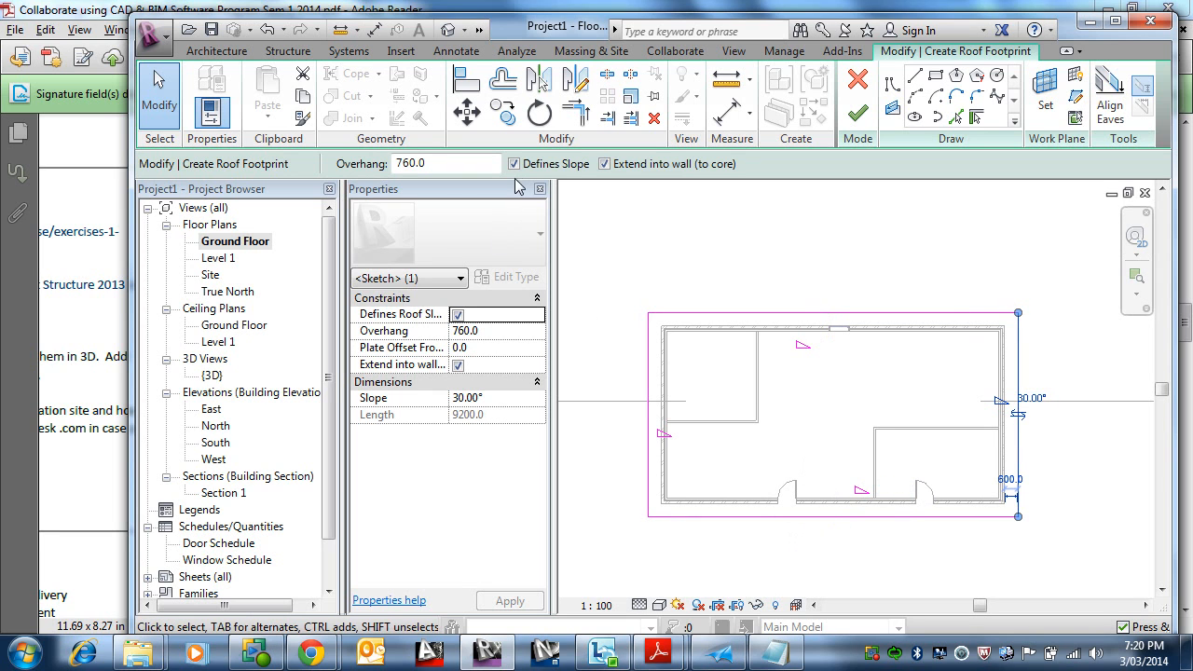
{"action": "left_click", "coordinate": [514, 164]}
{"action": "left_click", "coordinate": [649, 401]}
{"action": "left_click", "coordinate": [514, 164]}
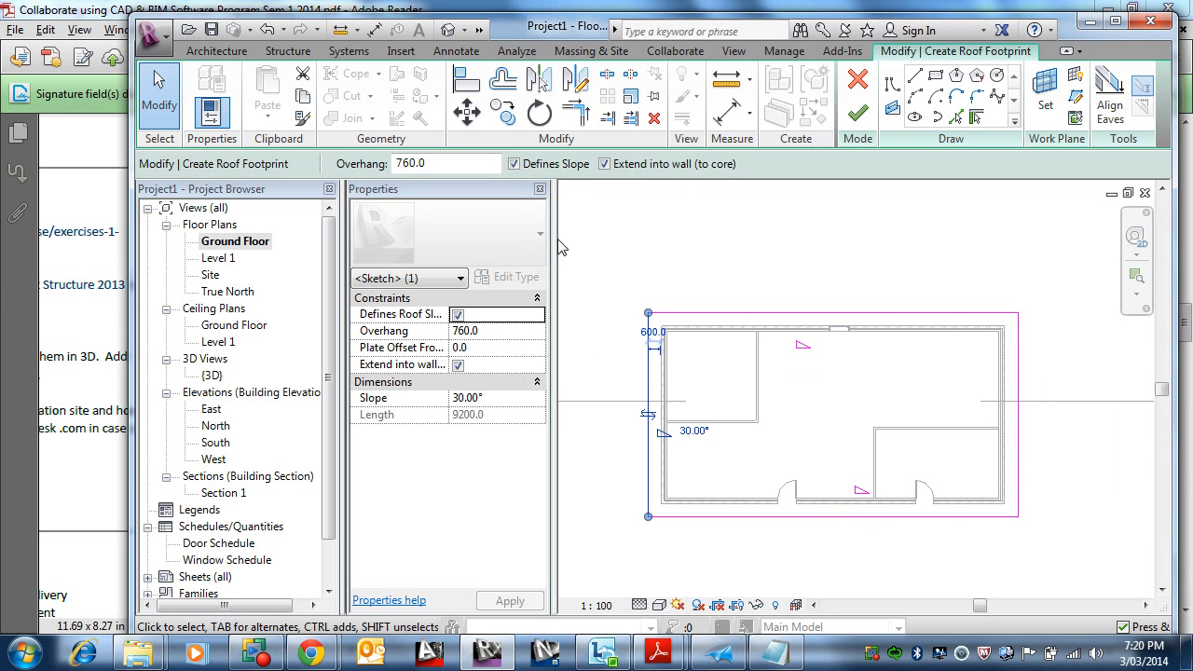
{"action": "left_click", "coordinate": [514, 164]}
{"action": "left_click", "coordinate": [663, 528]}
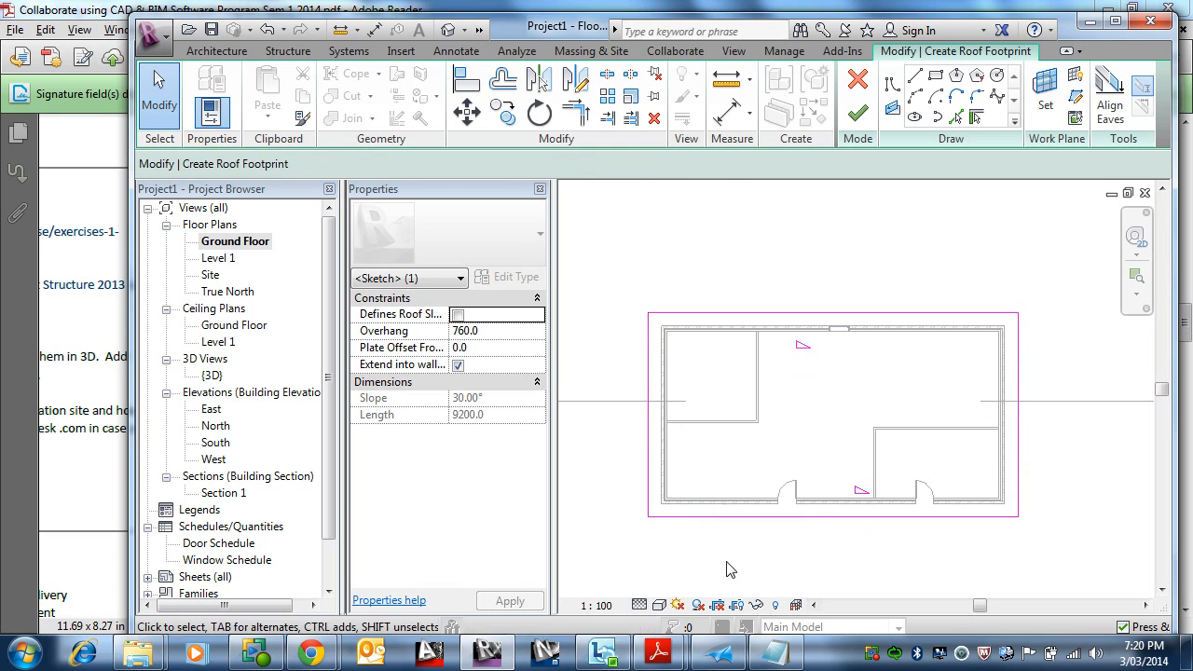
{"action": "left_click", "coordinate": [859, 113]}
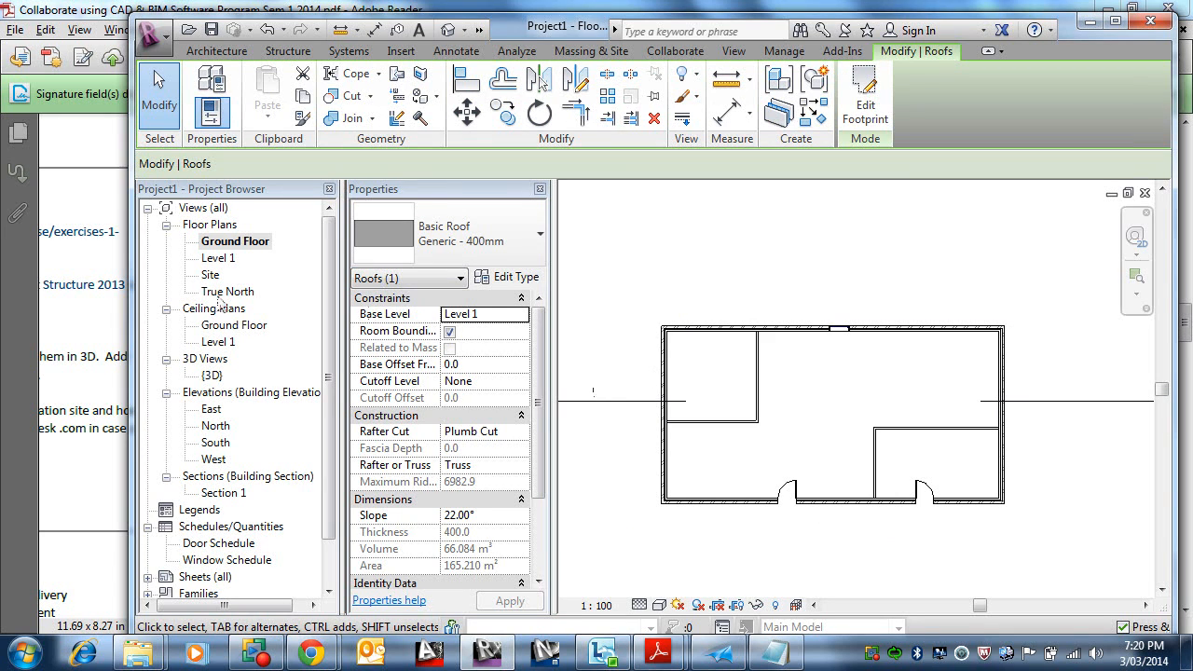
Step: Open the 3D view and attach the top of one gable end wall to the roof
{"action": "double_click", "coordinate": [217, 258]}
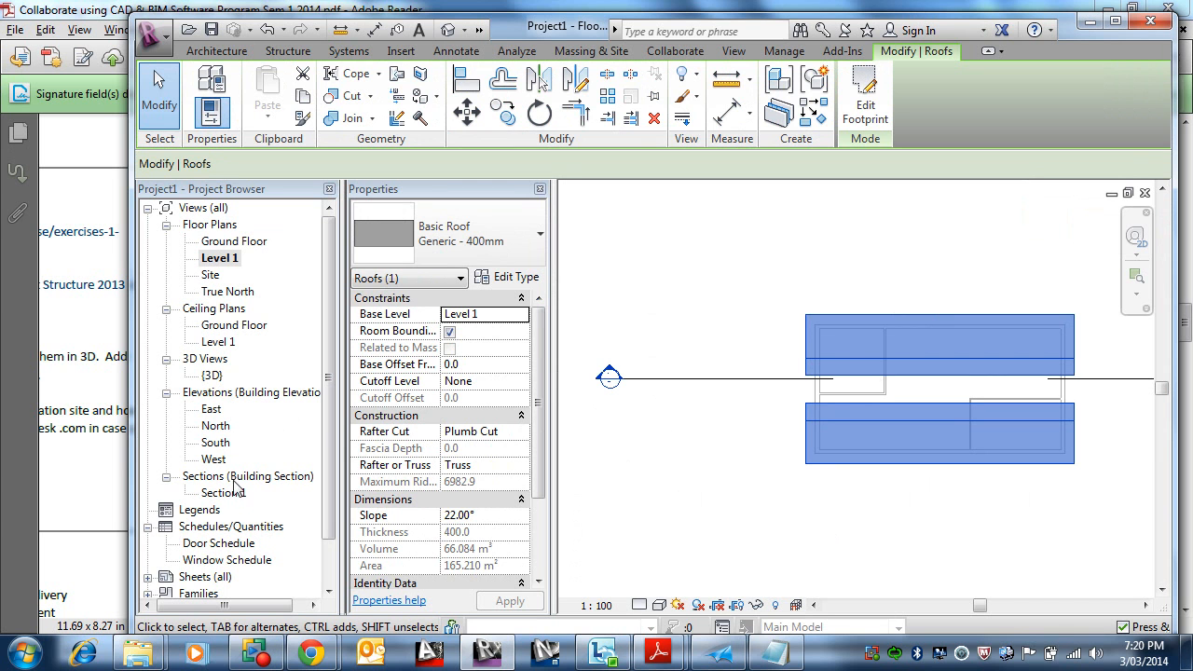
{"action": "double_click", "coordinate": [212, 375]}
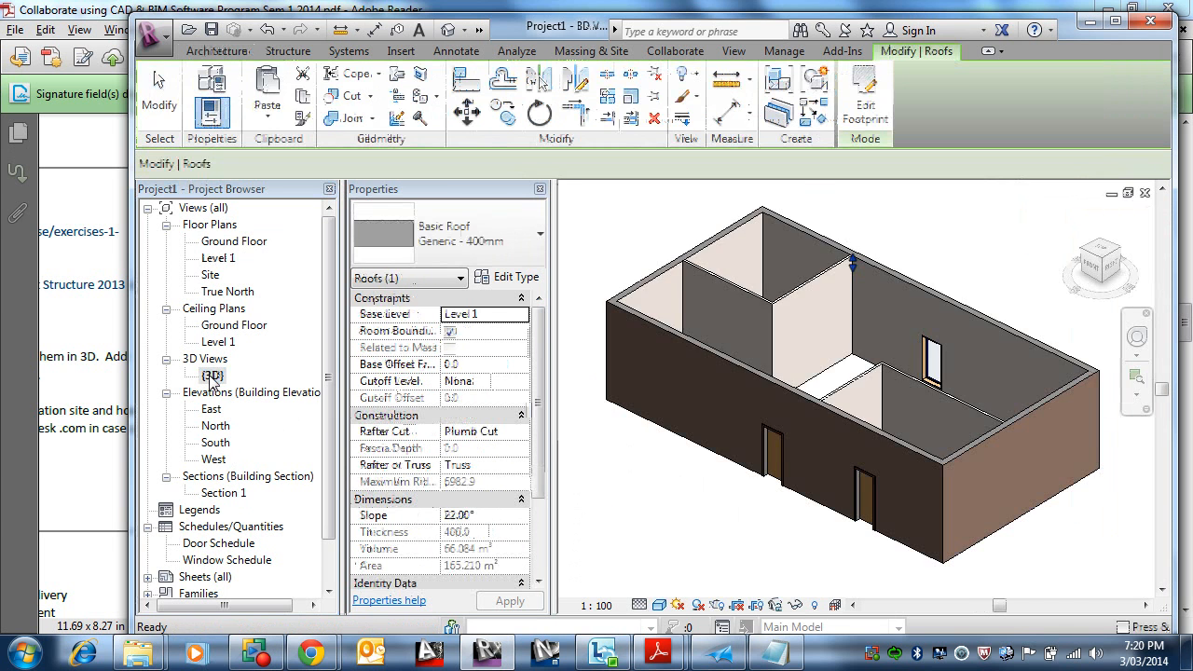
{"action": "scroll", "coordinate": [788, 382], "scroll_direction": "down", "scroll_amount": 1}
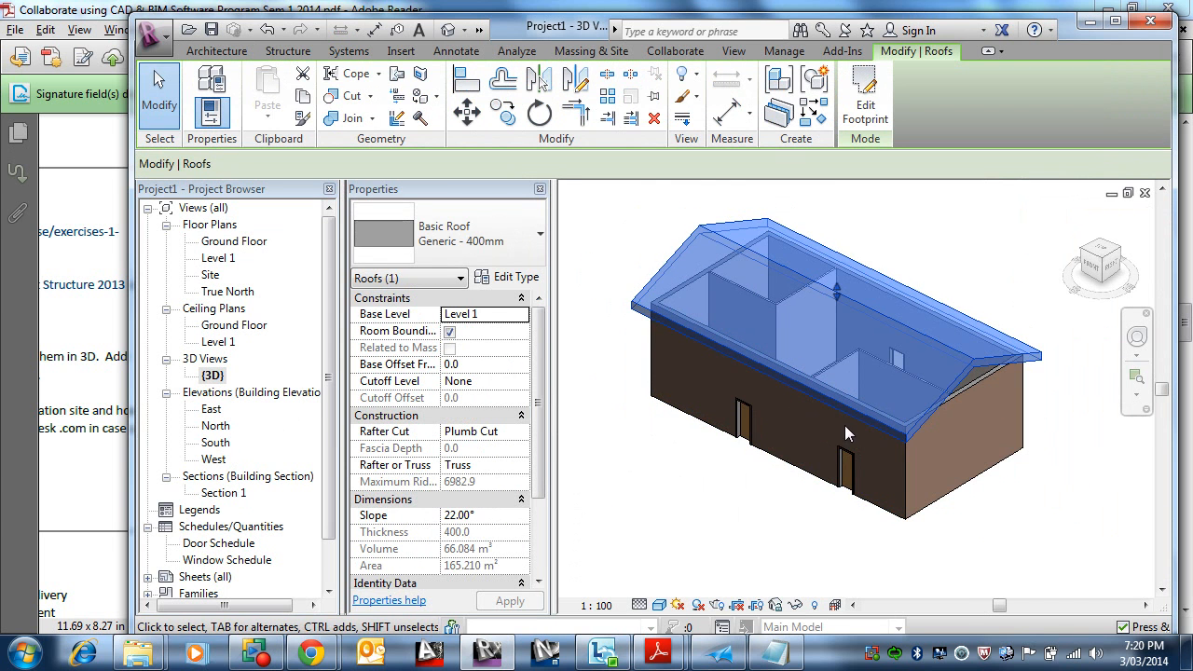
{"action": "key", "text": "Escape"}
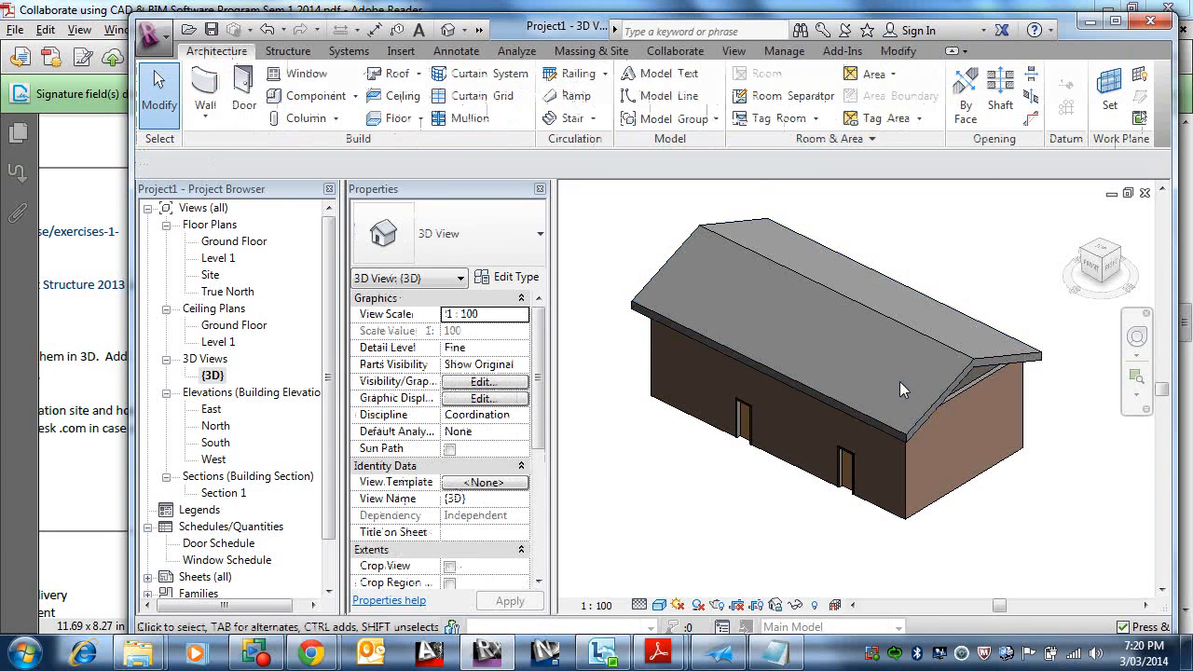
{"action": "middle_click_drag", "start_coordinate": [900, 381], "coordinate": [970, 382], "text": "shift"}
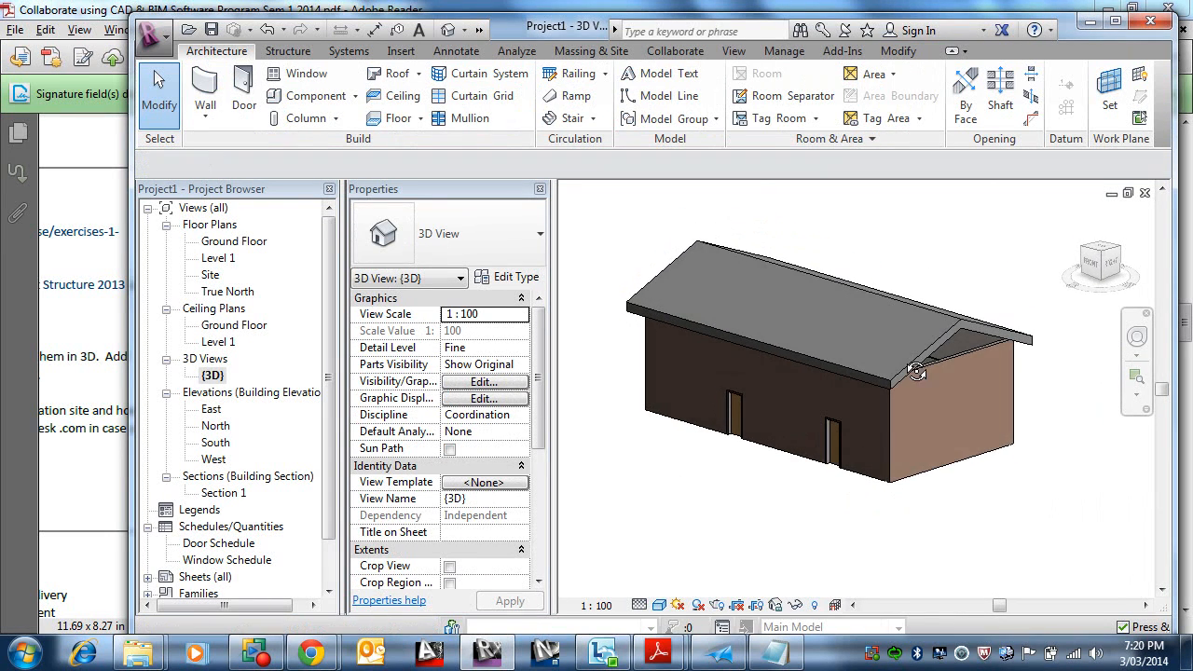
{"action": "left_click", "coordinate": [960, 351]}
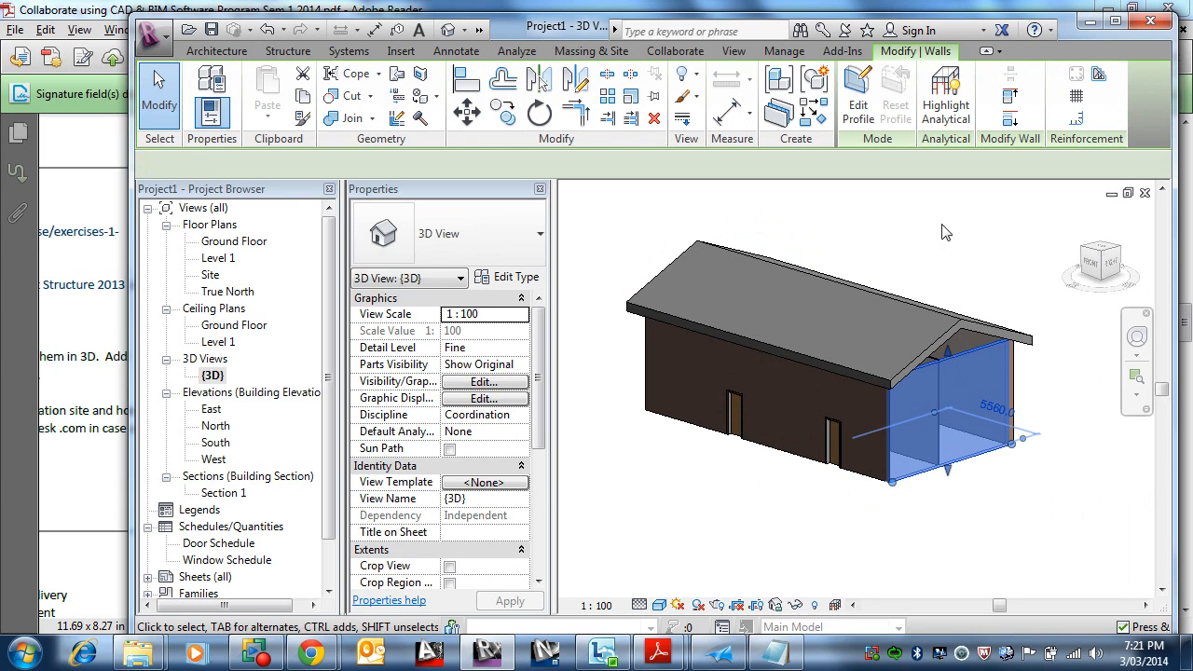
{"action": "left_click", "coordinate": [1011, 99]}
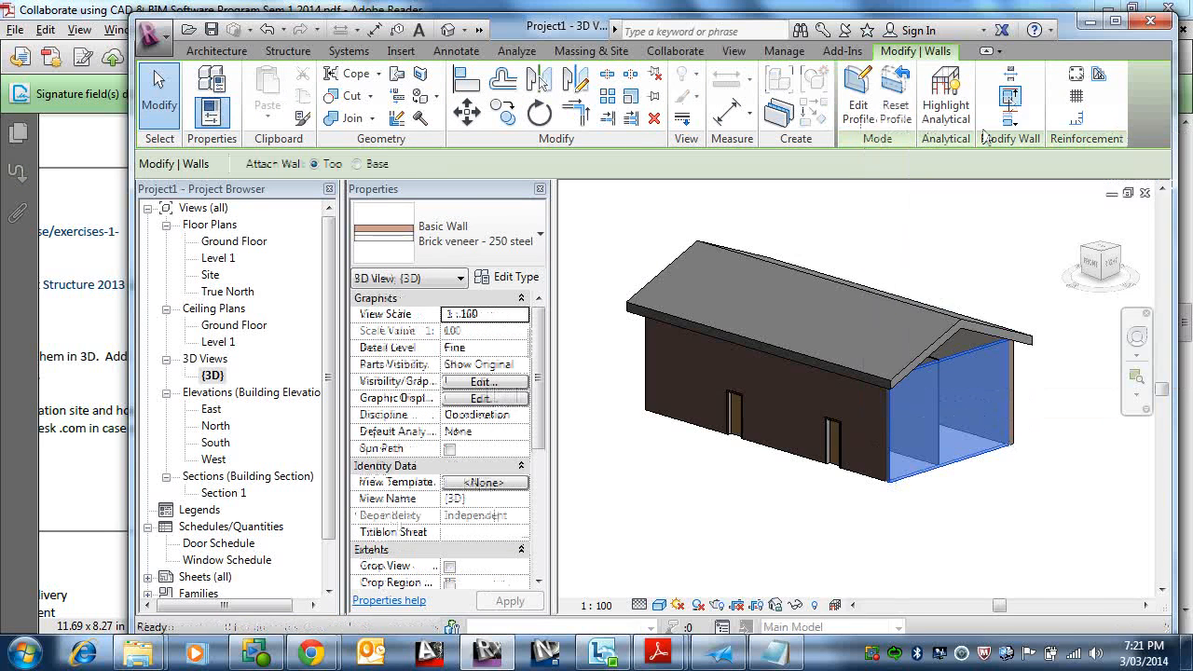
{"action": "left_click", "coordinate": [945, 330]}
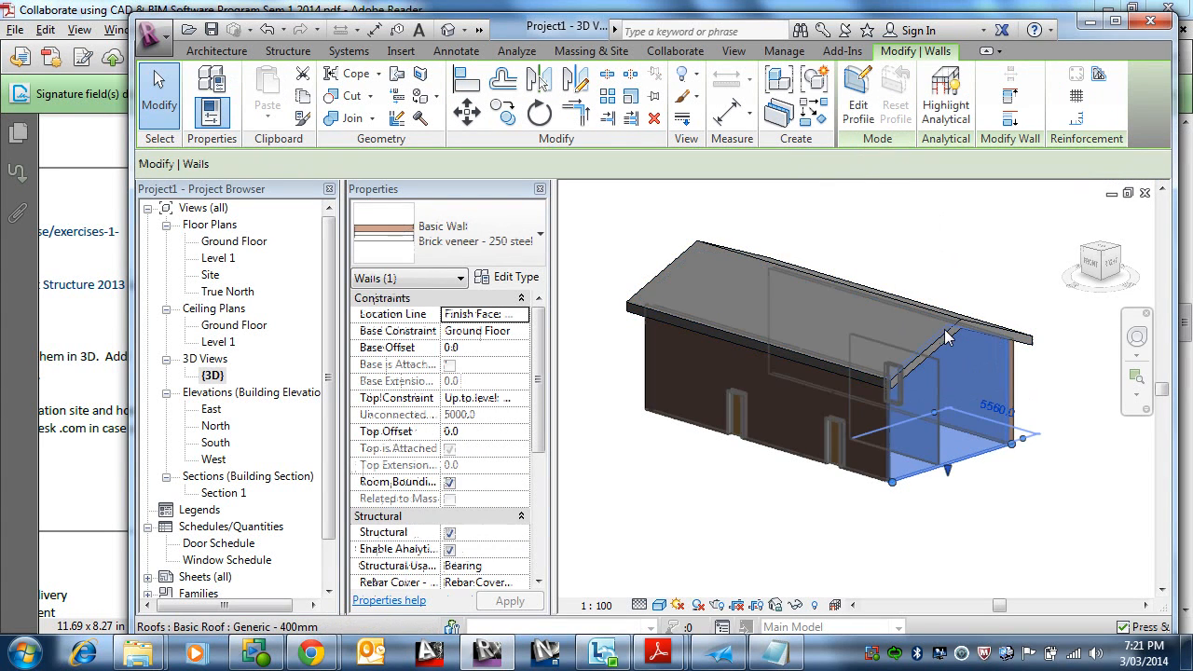
Step: Attach the top of the opposite gable end wall to the roof
{"action": "middle_click_drag", "start_coordinate": [819, 399], "coordinate": [895, 299], "text": "shift"}
{"action": "left_click", "coordinate": [1010, 101]}
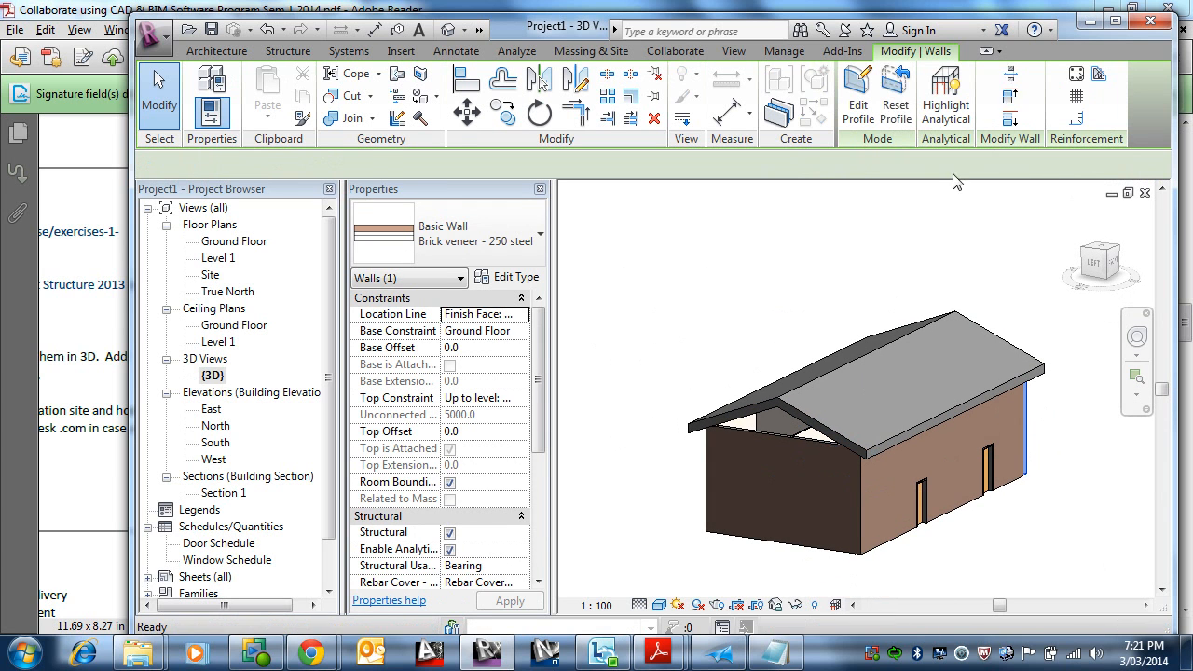
{"action": "key", "text": "Escape"}
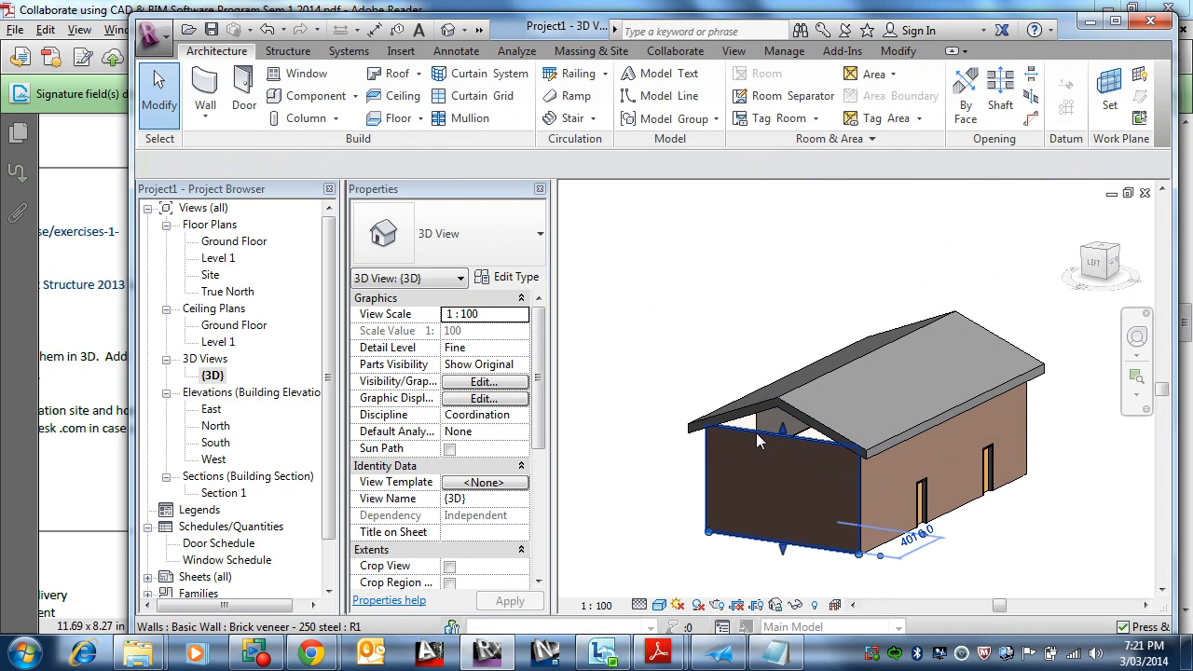
{"action": "left_click", "coordinate": [757, 432]}
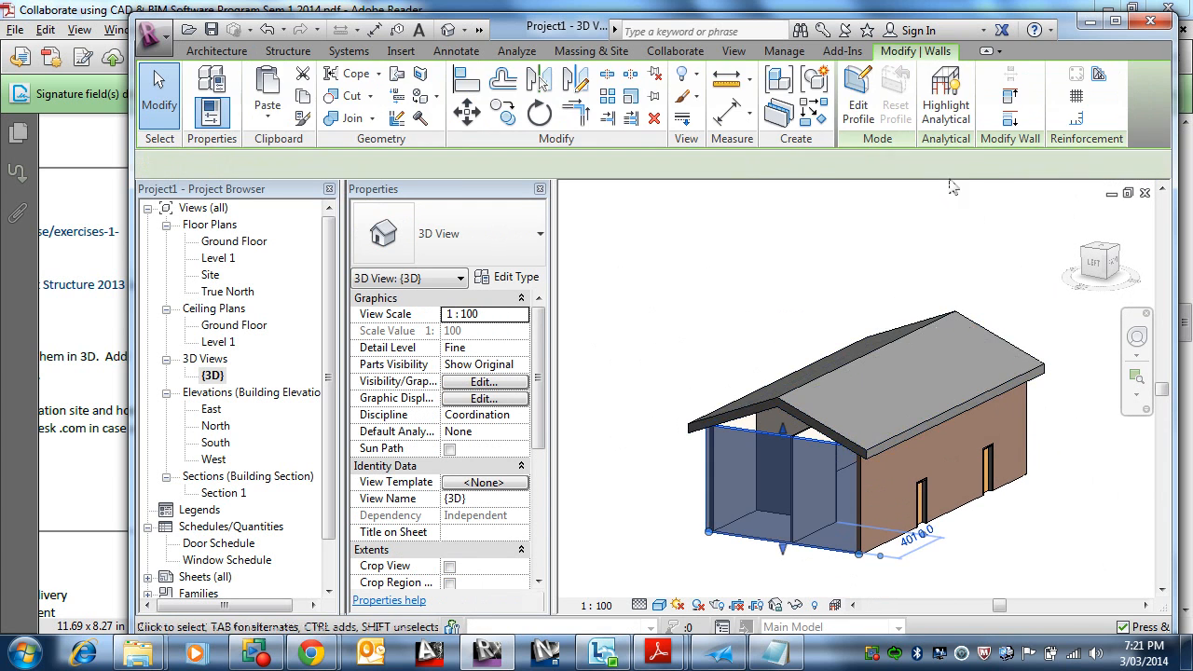
{"action": "left_click", "coordinate": [771, 401]}
{"action": "left_click", "coordinate": [878, 466]}
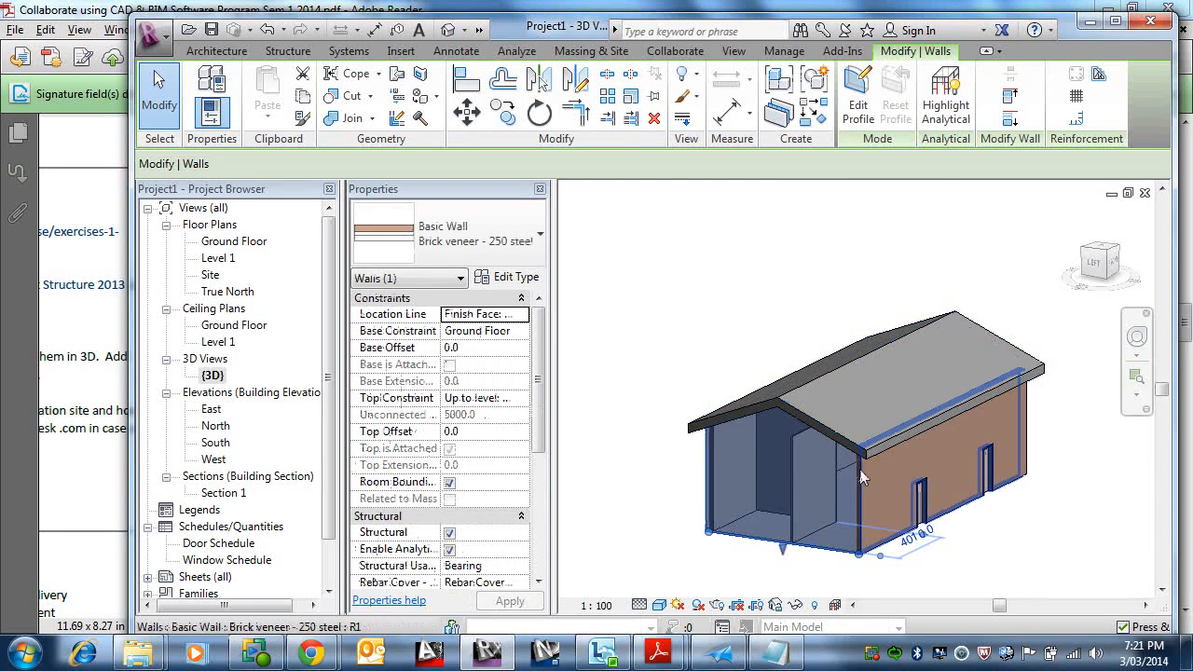
{"action": "key", "text": "Escape"}
{"action": "middle_click_drag", "start_coordinate": [861, 471], "coordinate": [826, 506], "text": "shift"}
{"action": "middle_click_drag", "start_coordinate": [671, 467], "coordinate": [715, 423]}
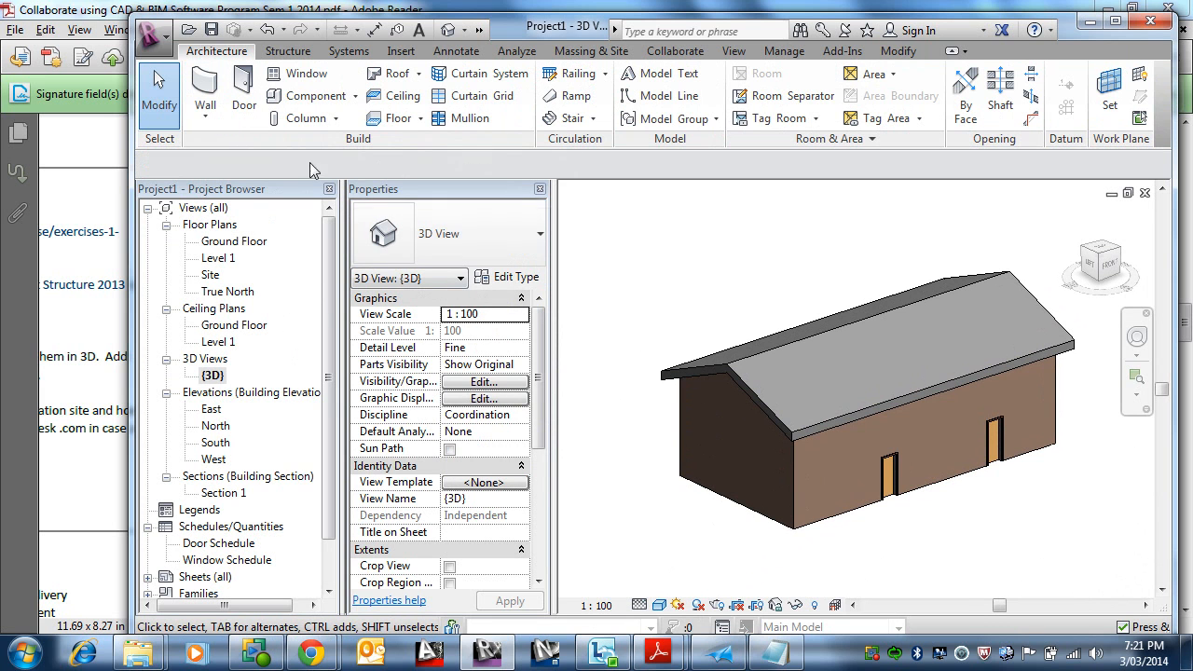
Step: On the Ground Floor plan, create a structural foundation slab by picking the chain of exterior walls
{"action": "double_click", "coordinate": [233, 241]}
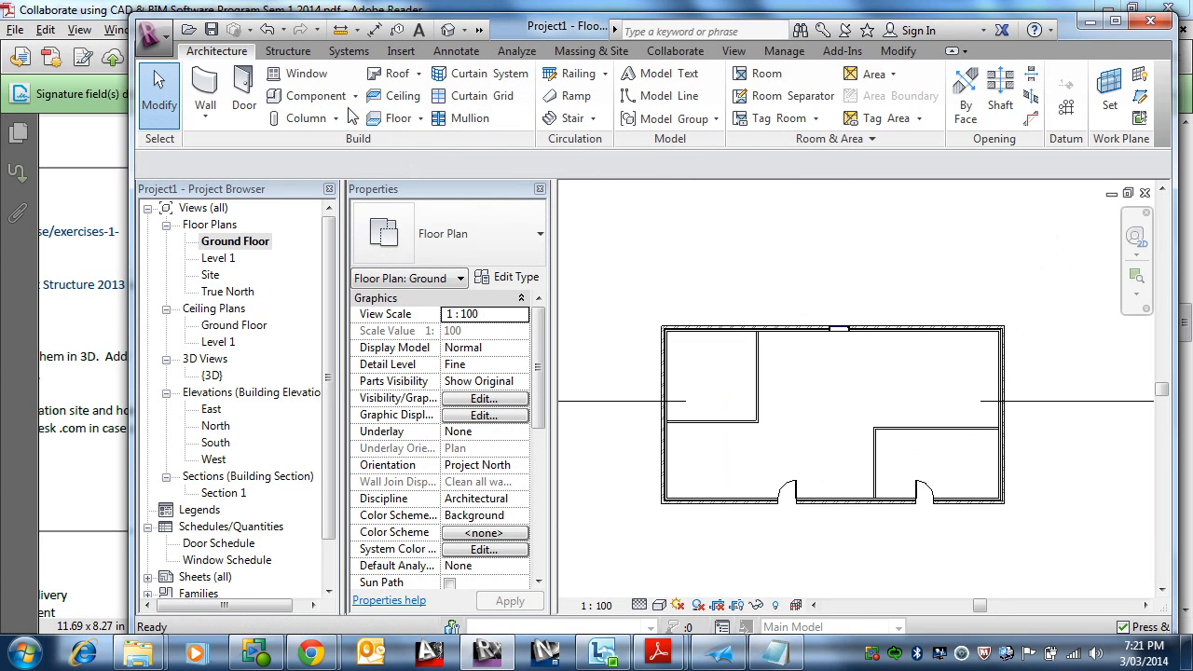
{"action": "left_click", "coordinate": [287, 52]}
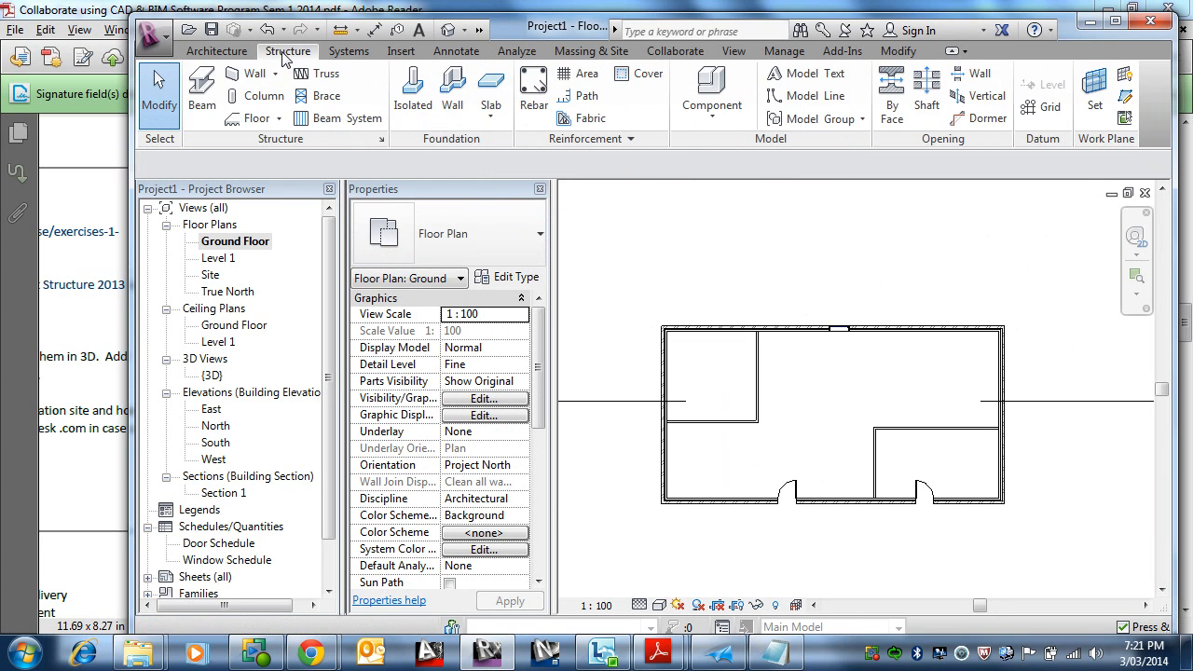
{"action": "left_click", "coordinate": [494, 117]}
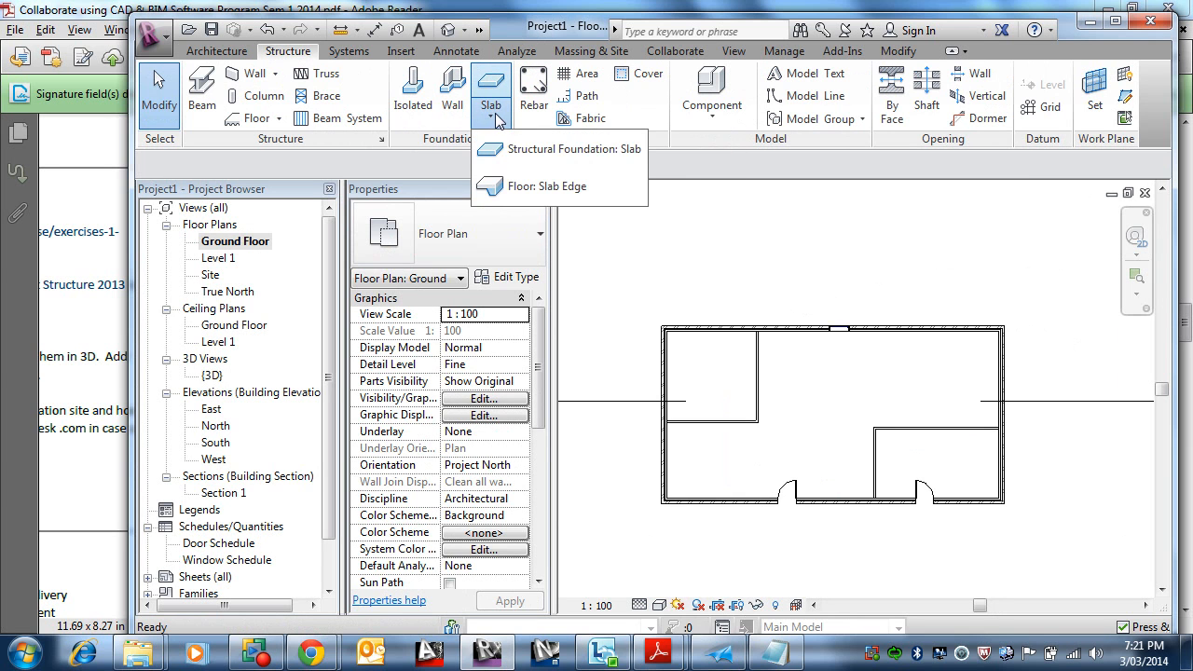
{"action": "left_click", "coordinate": [523, 159]}
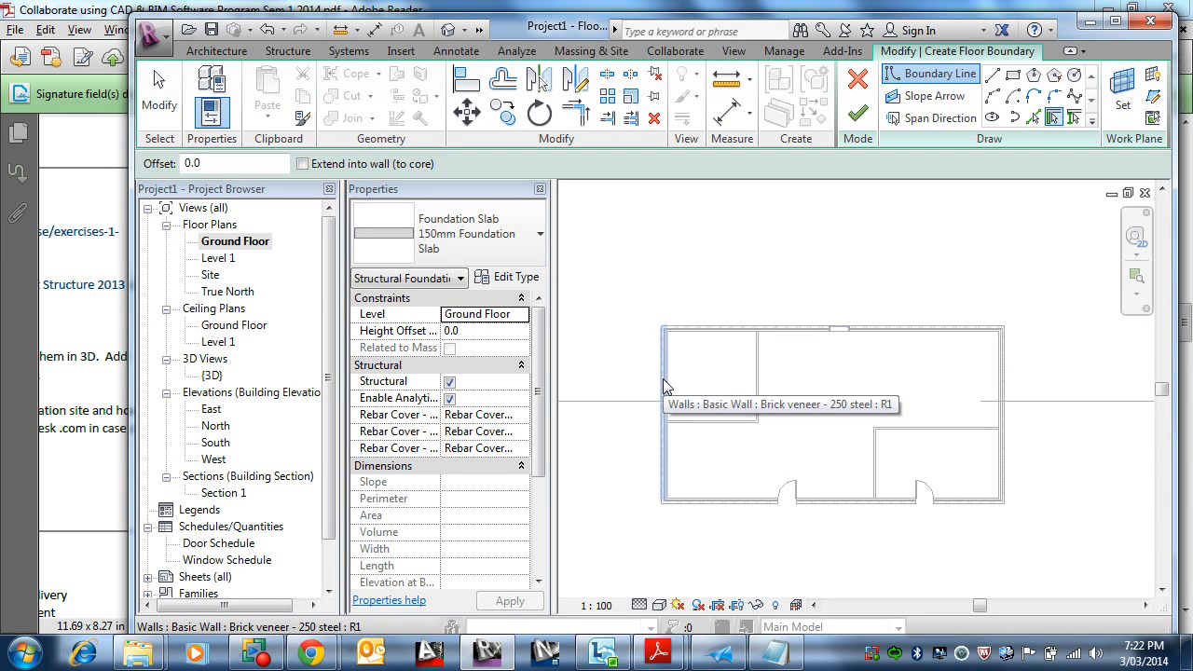
{"action": "key", "text": "Tab"}
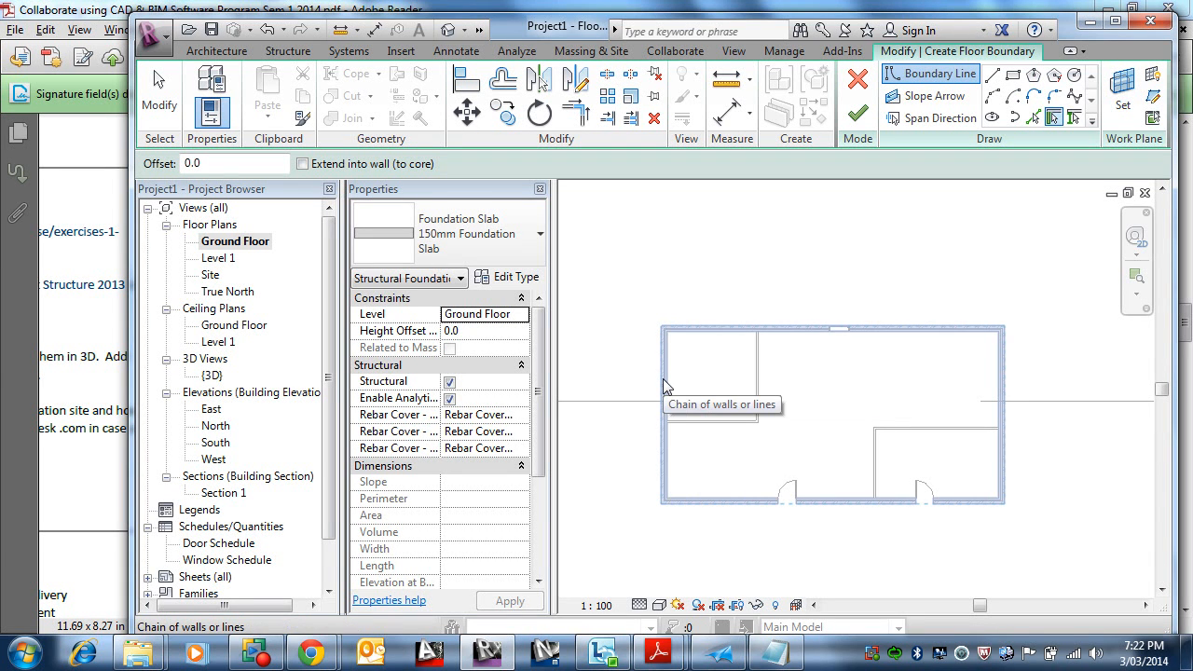
{"action": "left_click", "coordinate": [663, 379]}
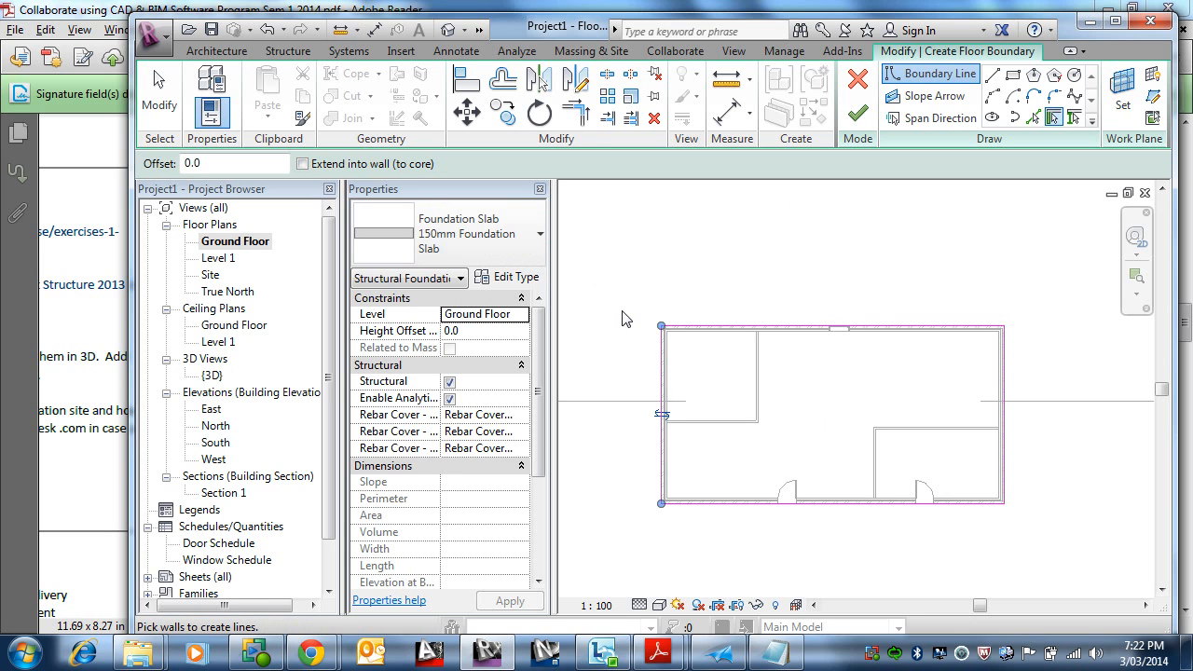
{"action": "left_click", "coordinate": [858, 114]}
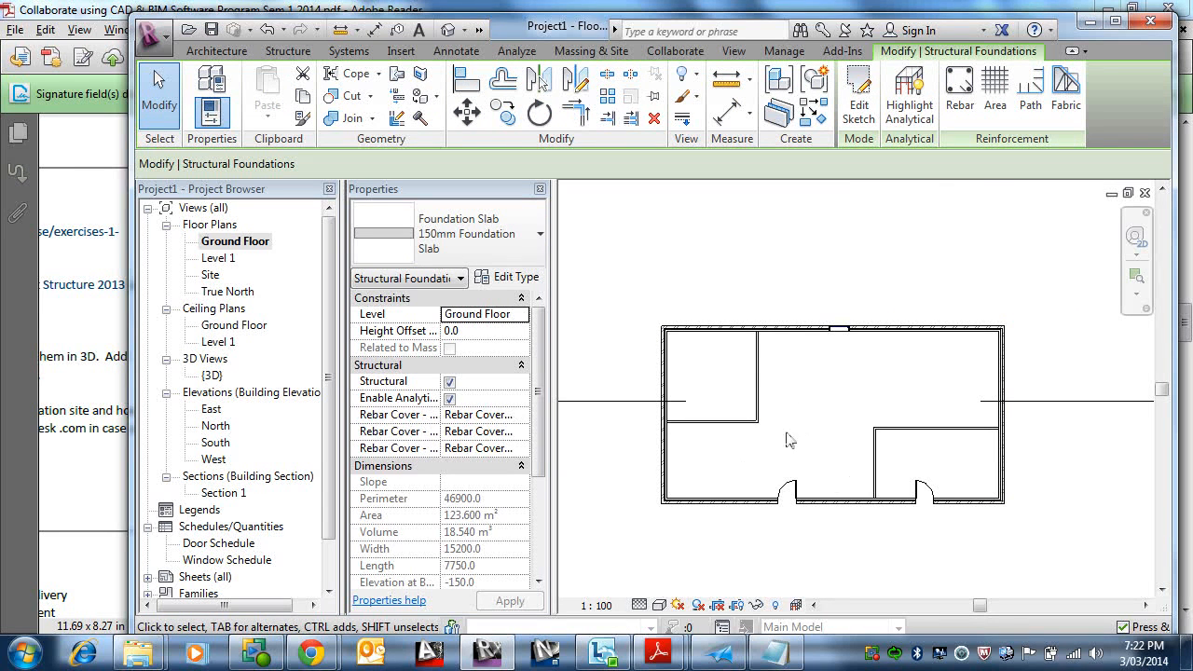
Step: Inspect the foundation slab from below in 3D, then open Section 1 to review the building
{"action": "double_click", "coordinate": [213, 374]}
{"action": "middle_click_drag", "start_coordinate": [723, 461], "coordinate": [945, 501], "text": "shift"}
{"action": "key", "text": "Escape"}
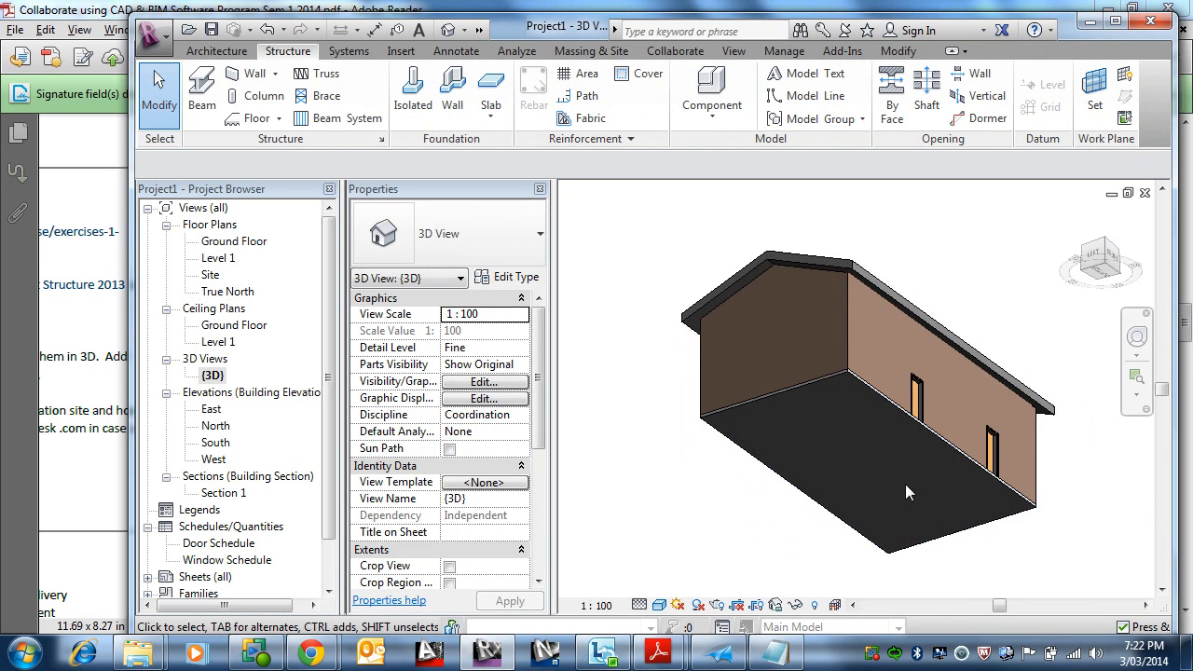
{"action": "double_click", "coordinate": [224, 494]}
{"action": "scroll", "coordinate": [823, 390], "scroll_direction": "up", "scroll_amount": 3}
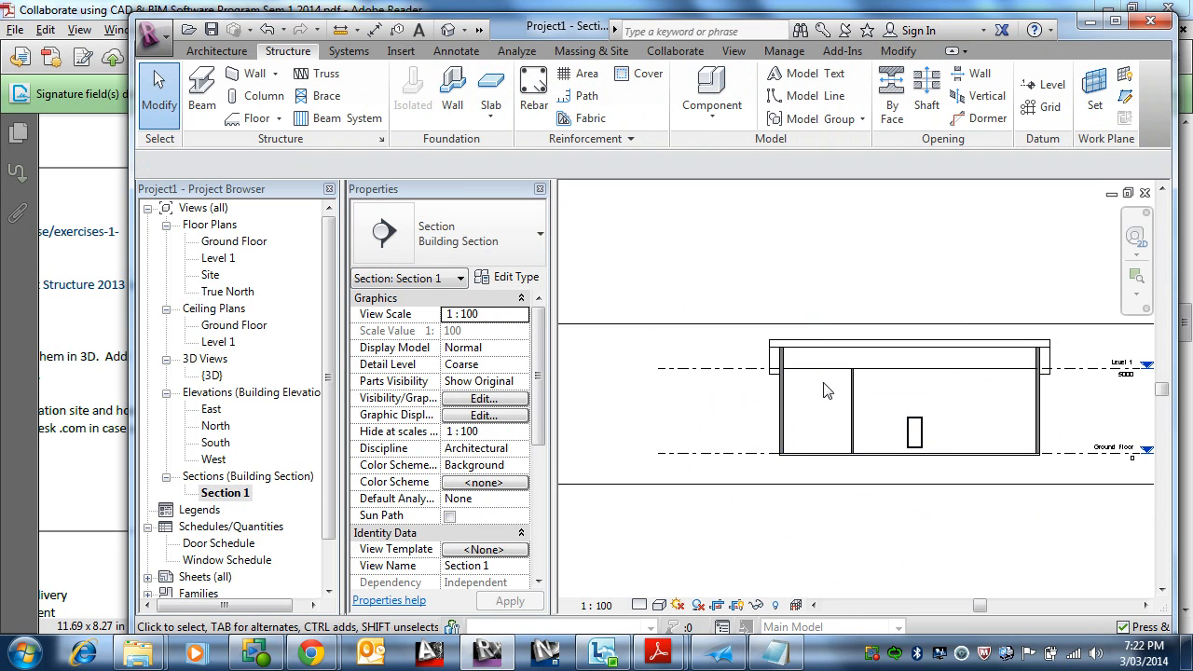
{"action": "scroll", "coordinate": [842, 405], "scroll_direction": "up", "scroll_amount": 4}
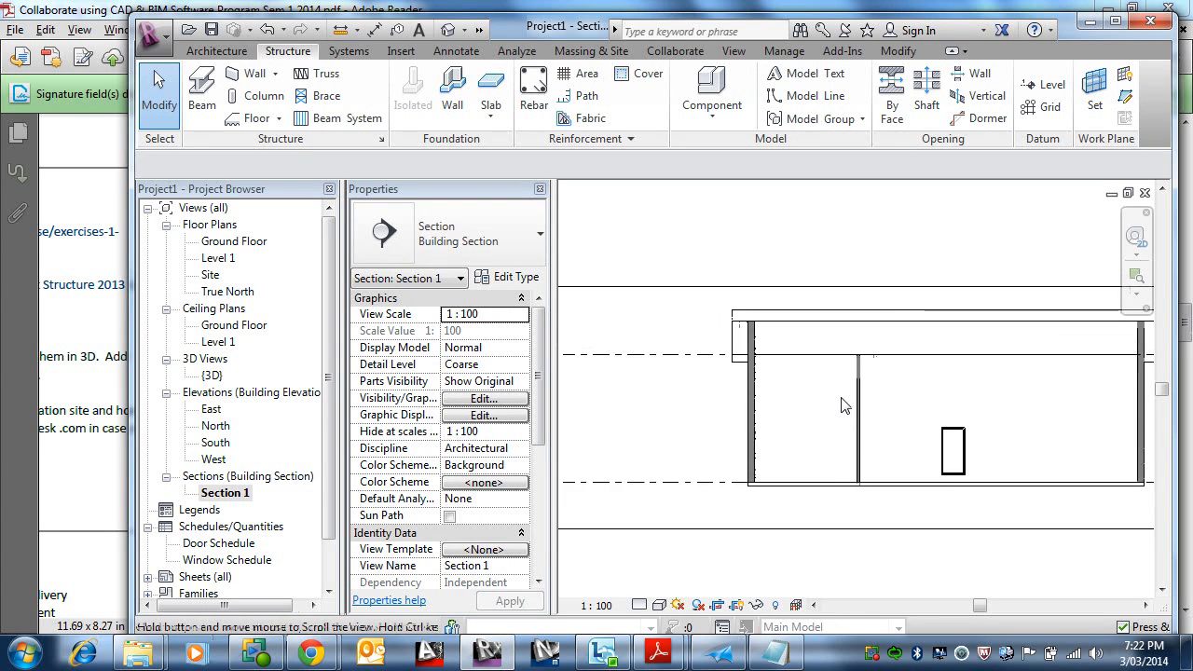
Step: Examine the building in Section 1 and the section line on the Ground Floor plan
{"action": "scroll", "coordinate": [691, 482], "scroll_direction": "up", "scroll_amount": 3}
{"action": "scroll", "coordinate": [744, 474], "scroll_direction": "down", "scroll_amount": 1}
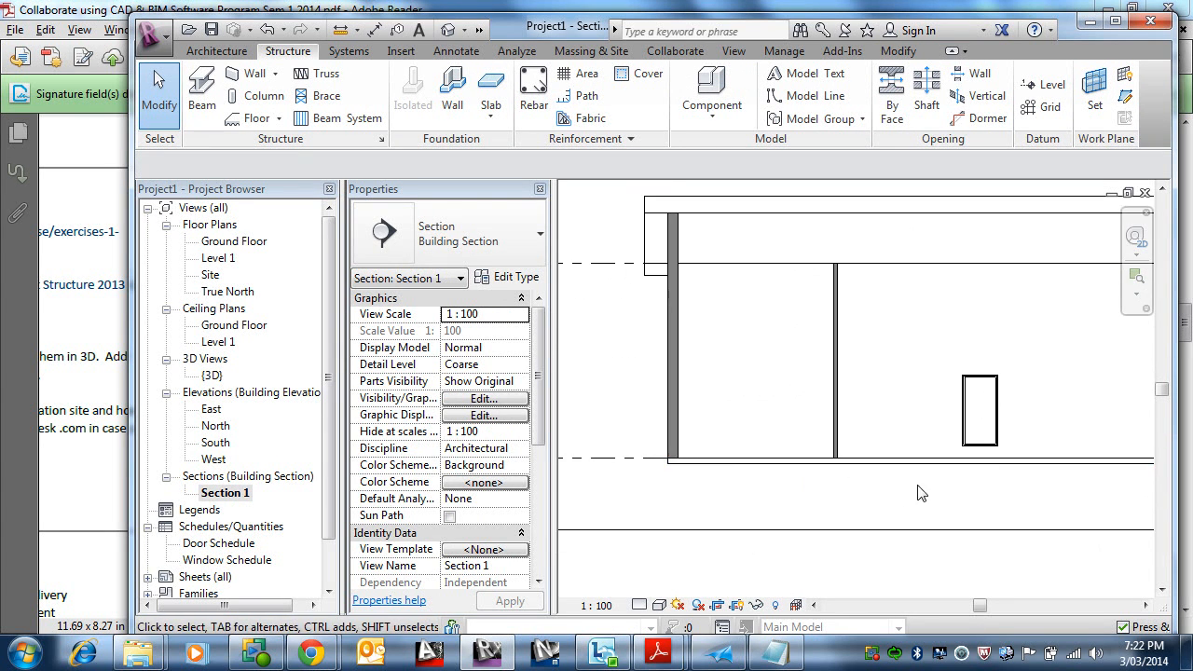
{"action": "middle_click_drag", "start_coordinate": [957, 496], "coordinate": [807, 461]}
{"action": "middle_click_drag", "start_coordinate": [874, 426], "coordinate": [998, 465]}
{"action": "scroll", "coordinate": [960, 426], "scroll_direction": "up", "scroll_amount": 1}
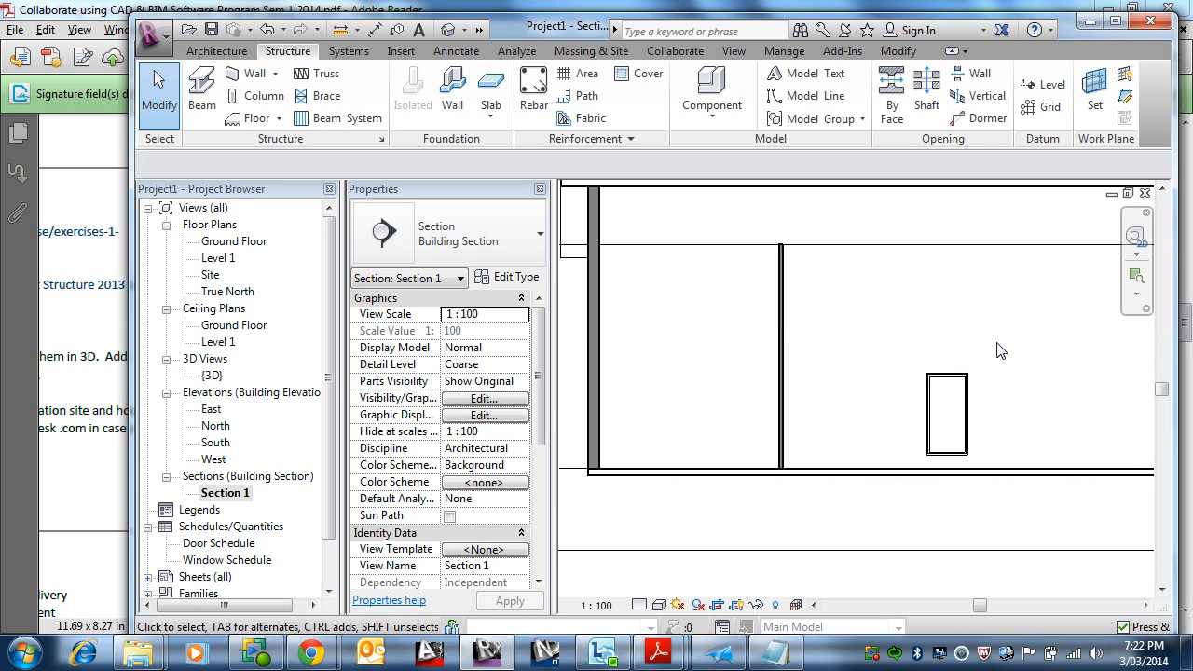
{"action": "scroll", "coordinate": [1000, 351], "scroll_direction": "down", "scroll_amount": 5}
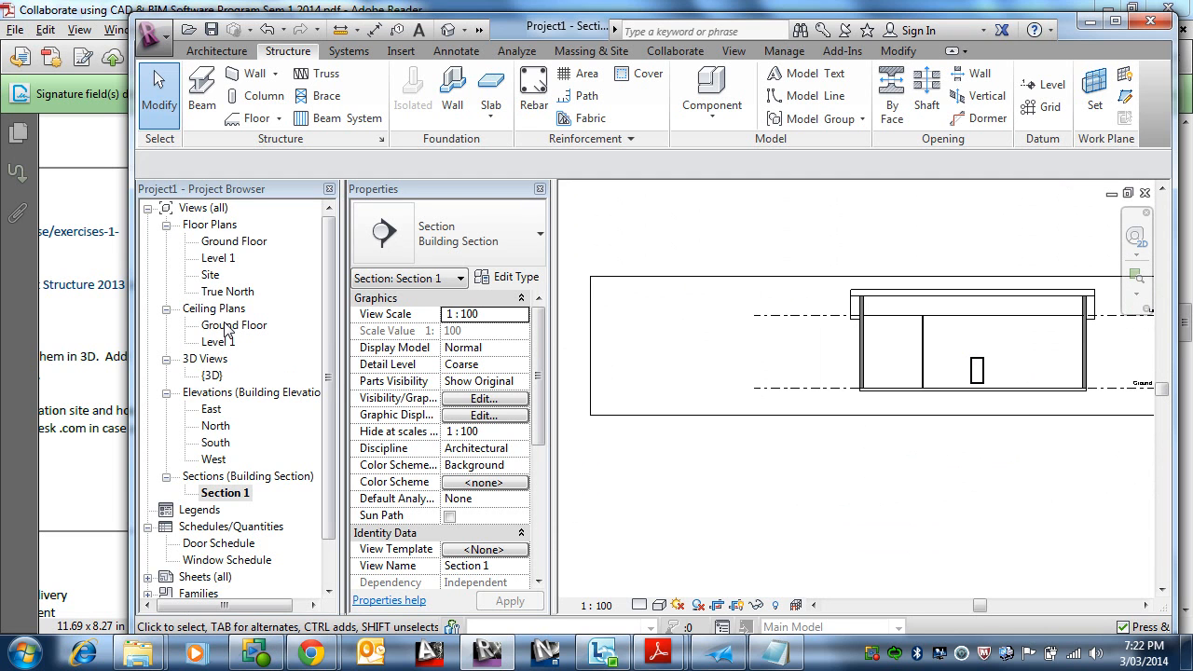
{"action": "double_click", "coordinate": [234, 241]}
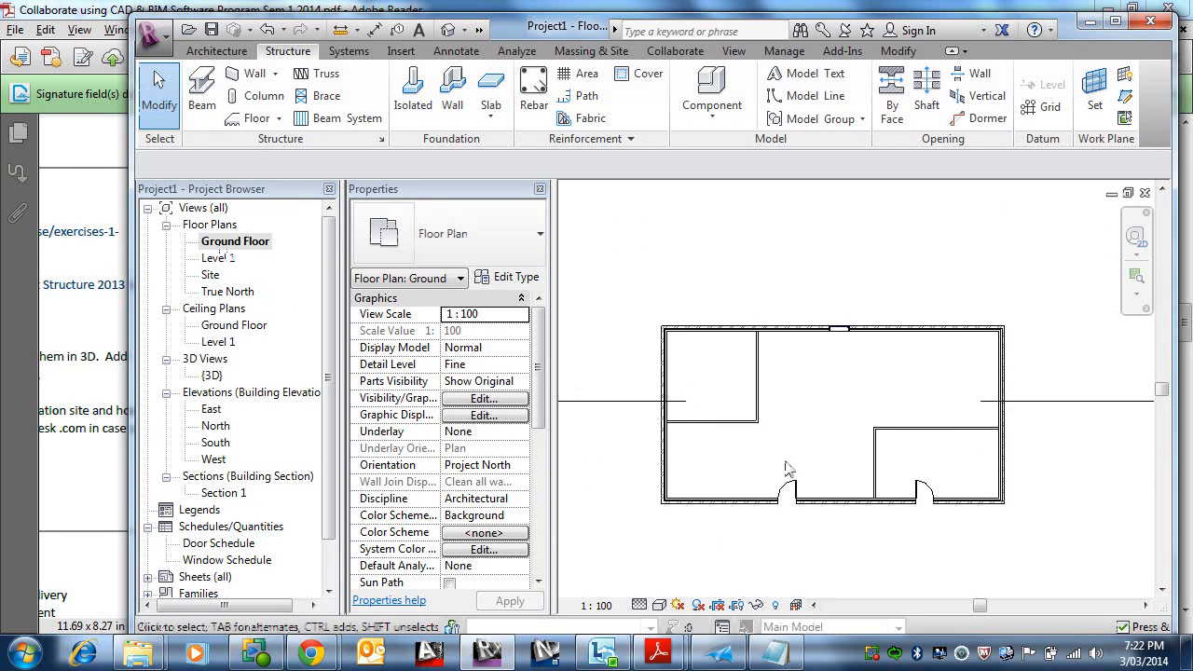
{"action": "scroll", "coordinate": [806, 456], "scroll_direction": "down", "scroll_amount": 1}
{"action": "scroll", "coordinate": [831, 417], "scroll_direction": "up", "scroll_amount": 3}
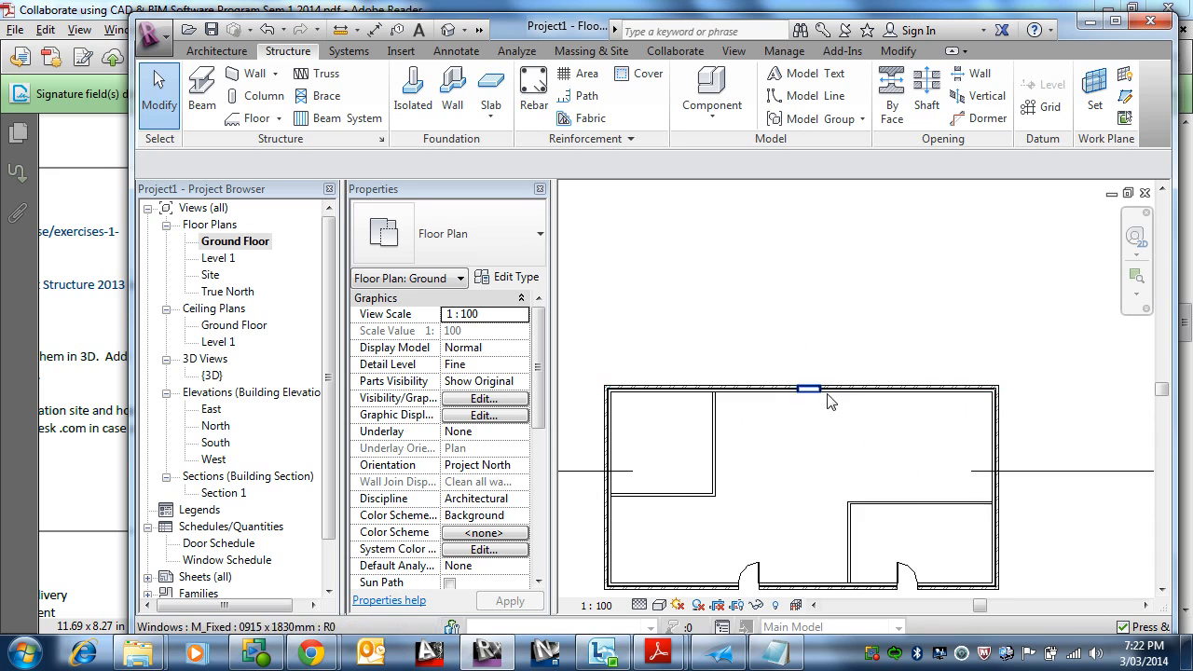
{"action": "scroll", "coordinate": [850, 398], "scroll_direction": "down", "scroll_amount": 3}
{"action": "scroll", "coordinate": [850, 398], "scroll_direction": "down", "scroll_amount": 1}
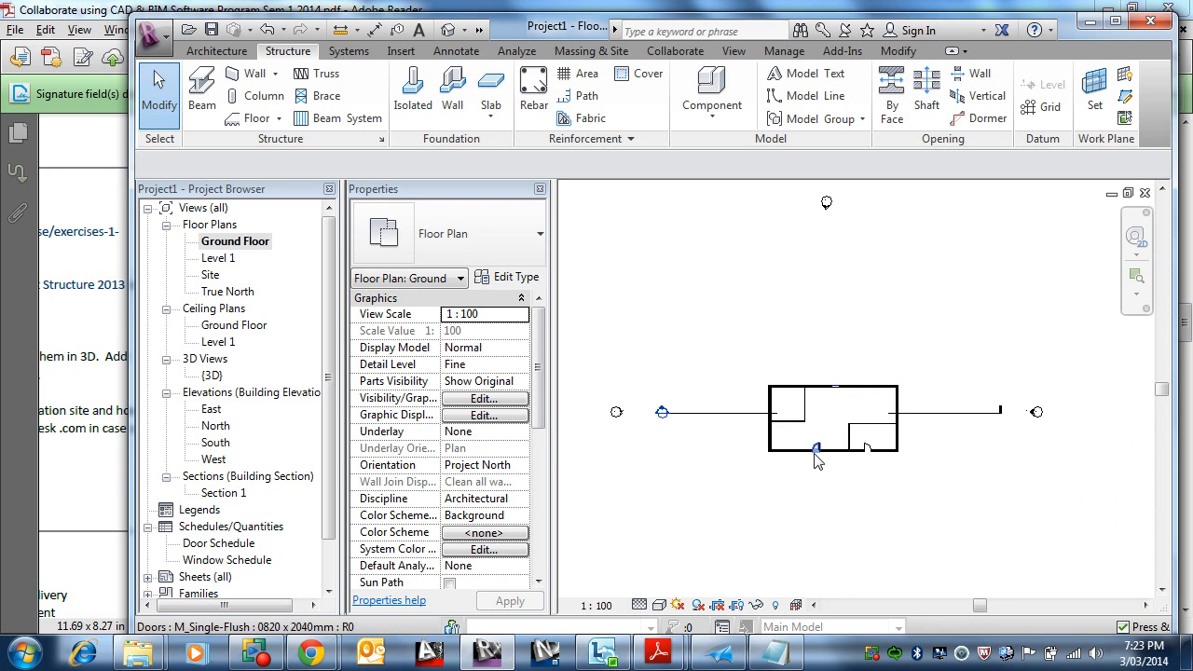
Step: Go to Section 1 from the plan's section marker and trim its crop region closer to the building on both sides
{"action": "right_click", "coordinate": [664, 414]}
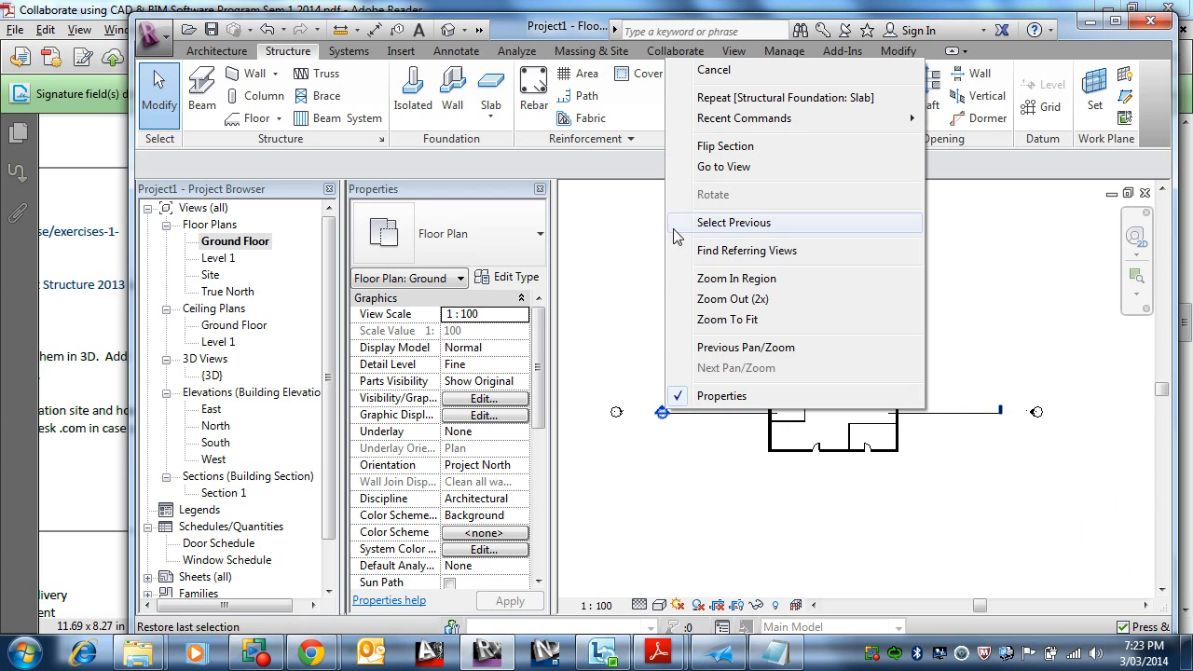
{"action": "left_click", "coordinate": [723, 168]}
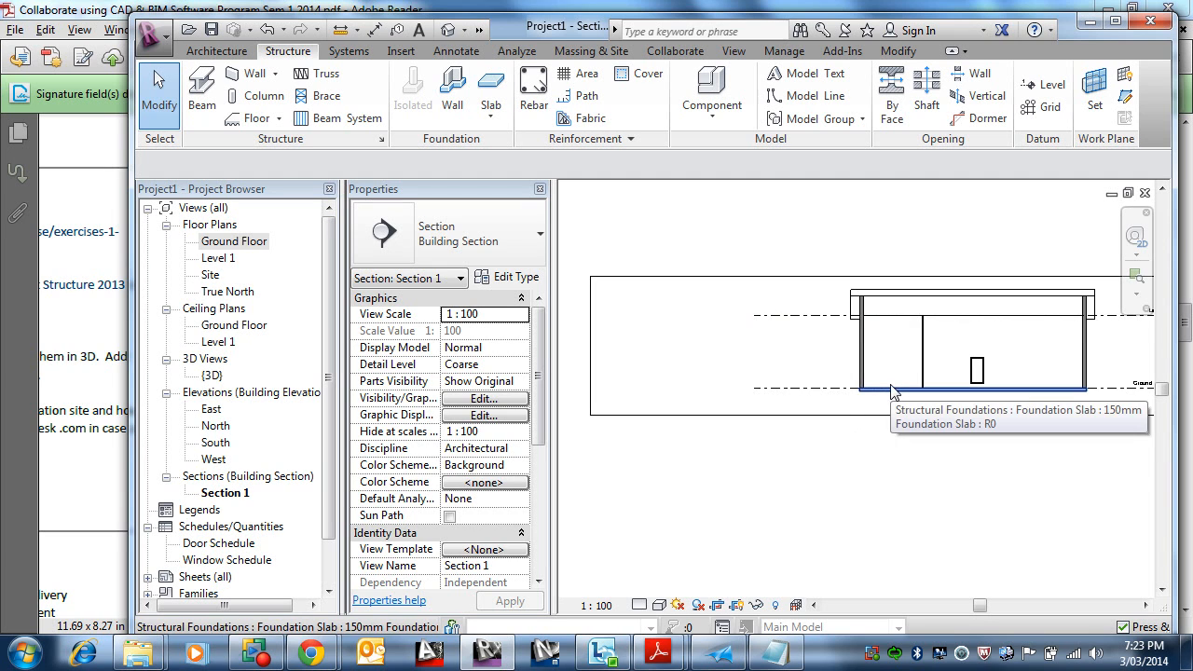
{"action": "scroll", "coordinate": [892, 391], "scroll_direction": "down", "scroll_amount": 5}
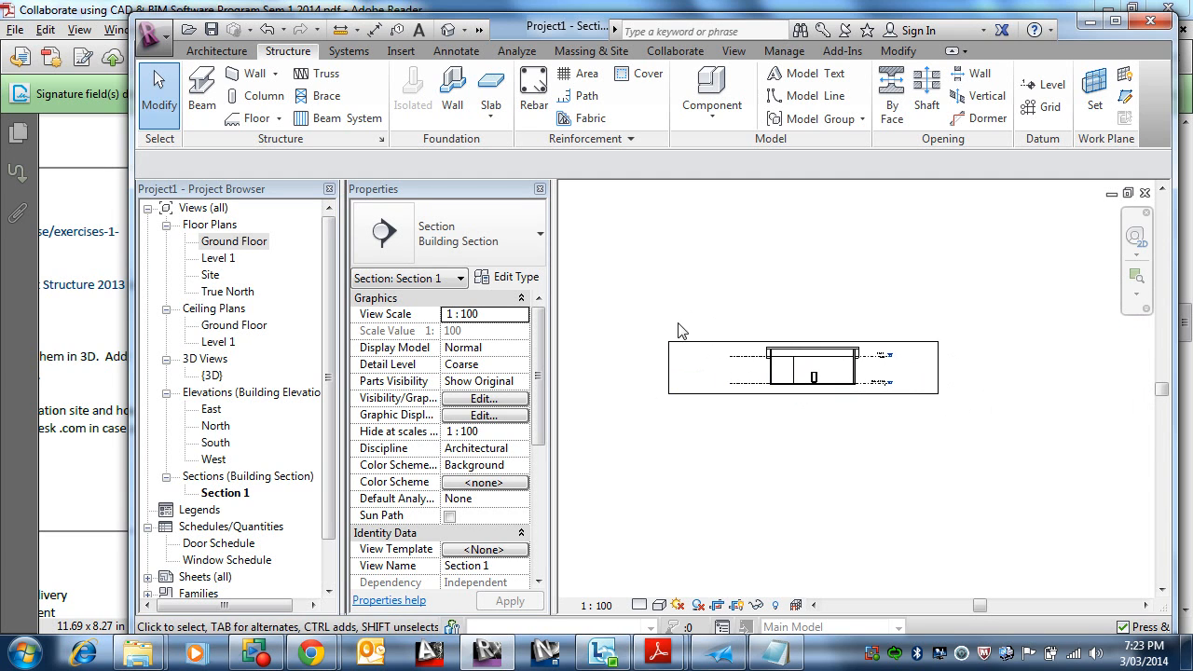
{"action": "left_click", "coordinate": [676, 368]}
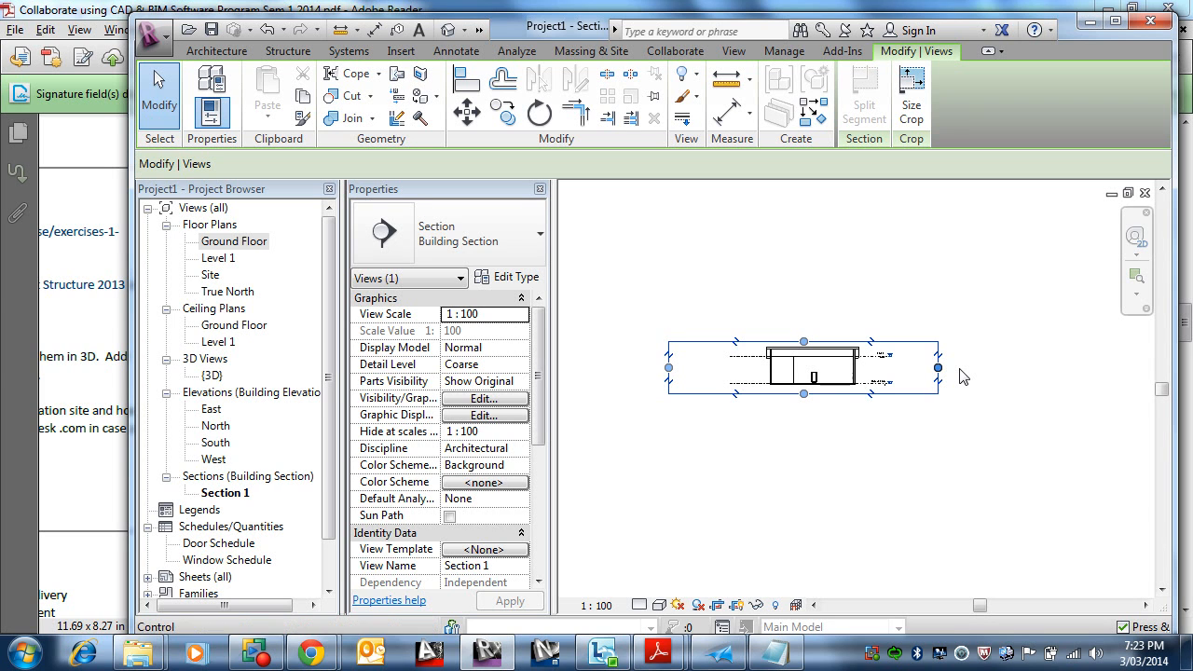
{"action": "left_click_drag", "start_coordinate": [667, 367], "coordinate": [753, 367]}
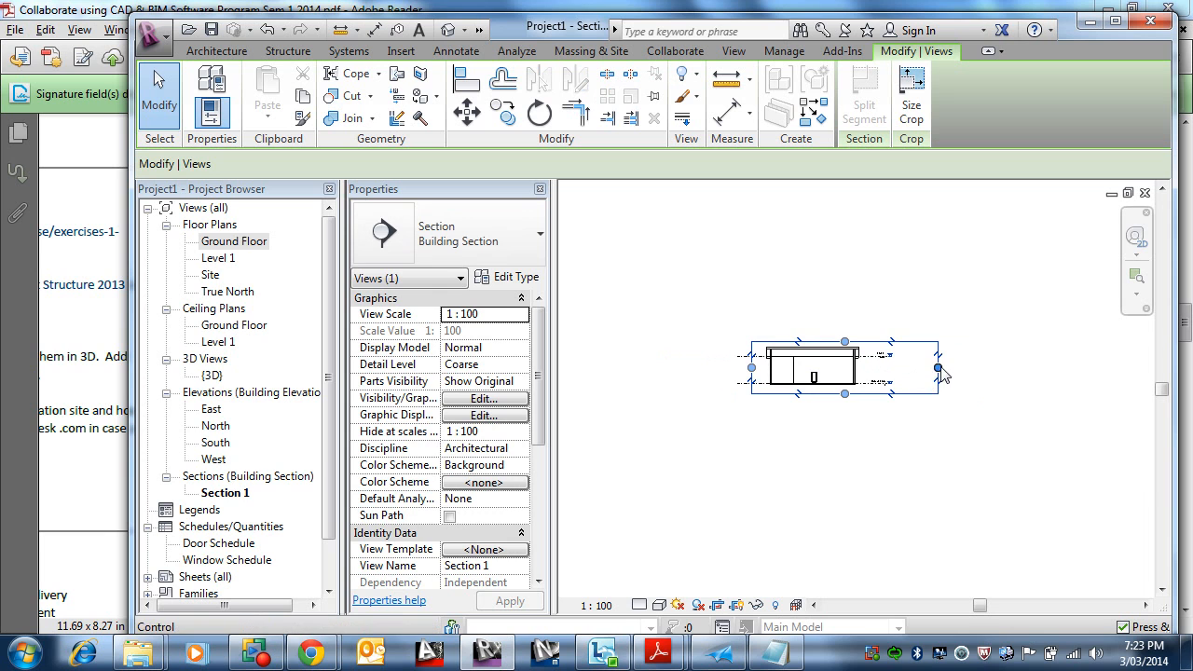
{"action": "left_click_drag", "start_coordinate": [938, 367], "coordinate": [883, 368]}
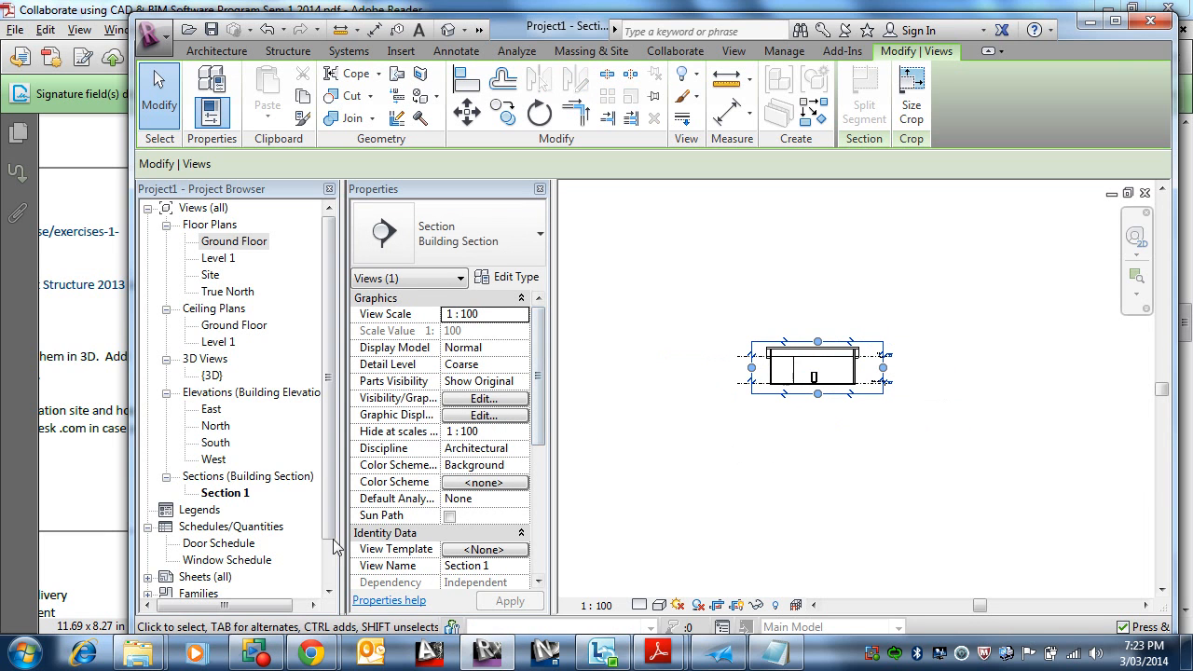
{"action": "left_click", "coordinate": [318, 515]}
Step: Open sheet A101 from the project browser
{"action": "scroll", "coordinate": [298, 545], "scroll_direction": "down", "scroll_amount": 1}
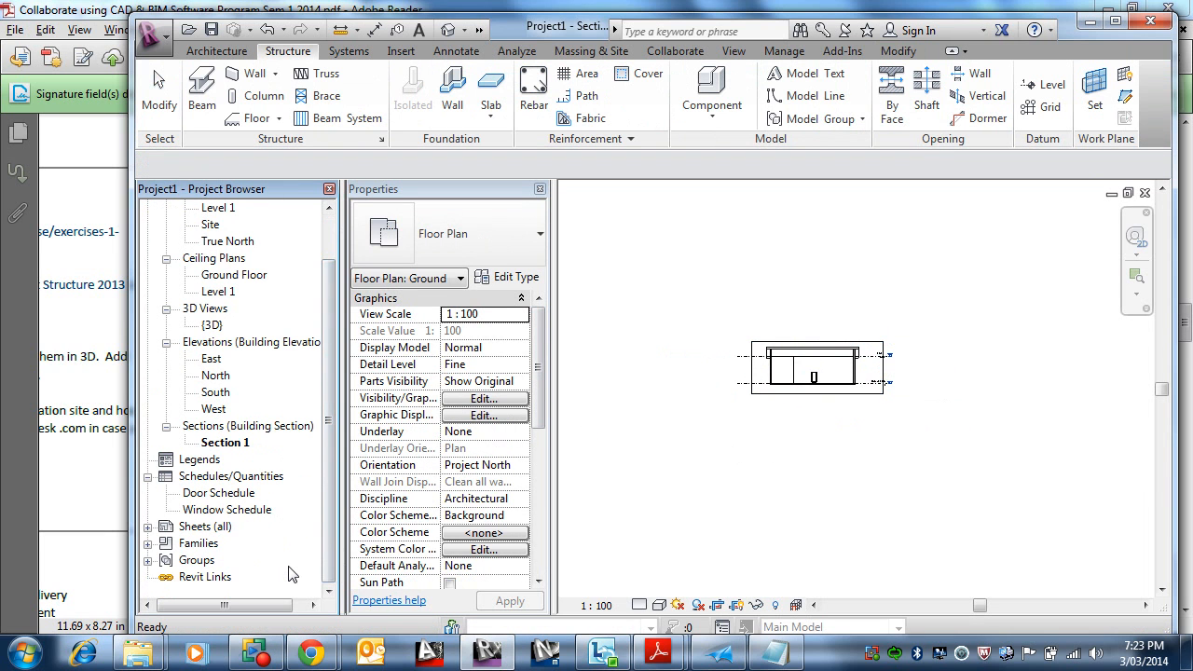
{"action": "double_click", "coordinate": [207, 528]}
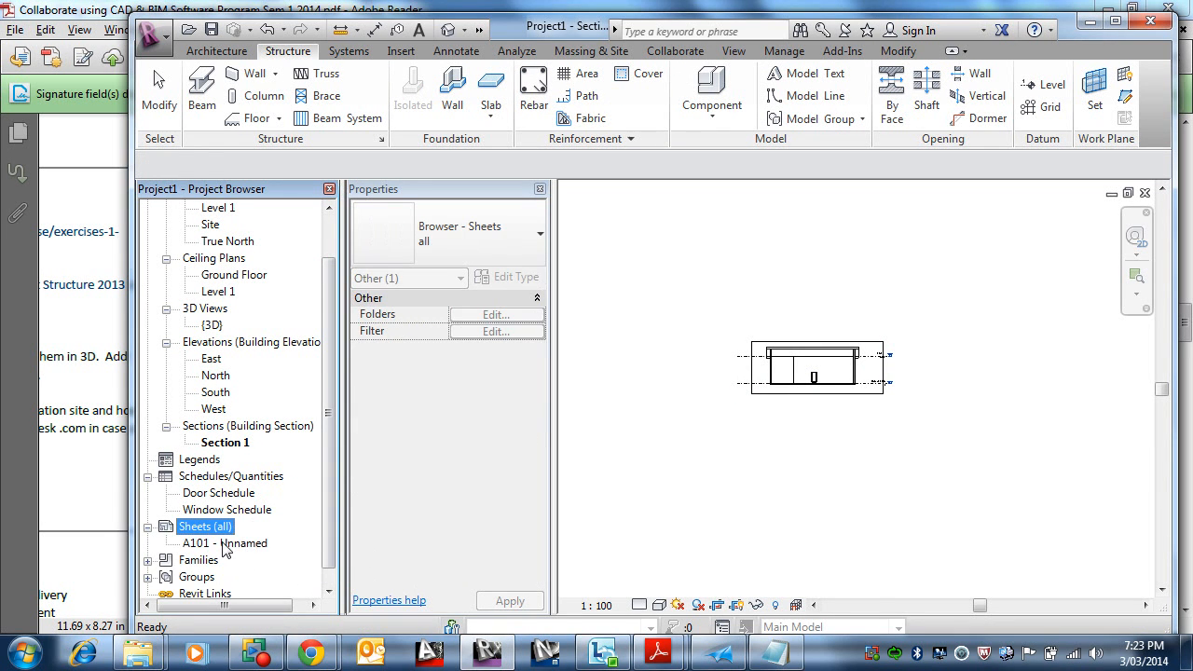
{"action": "double_click", "coordinate": [223, 544]}
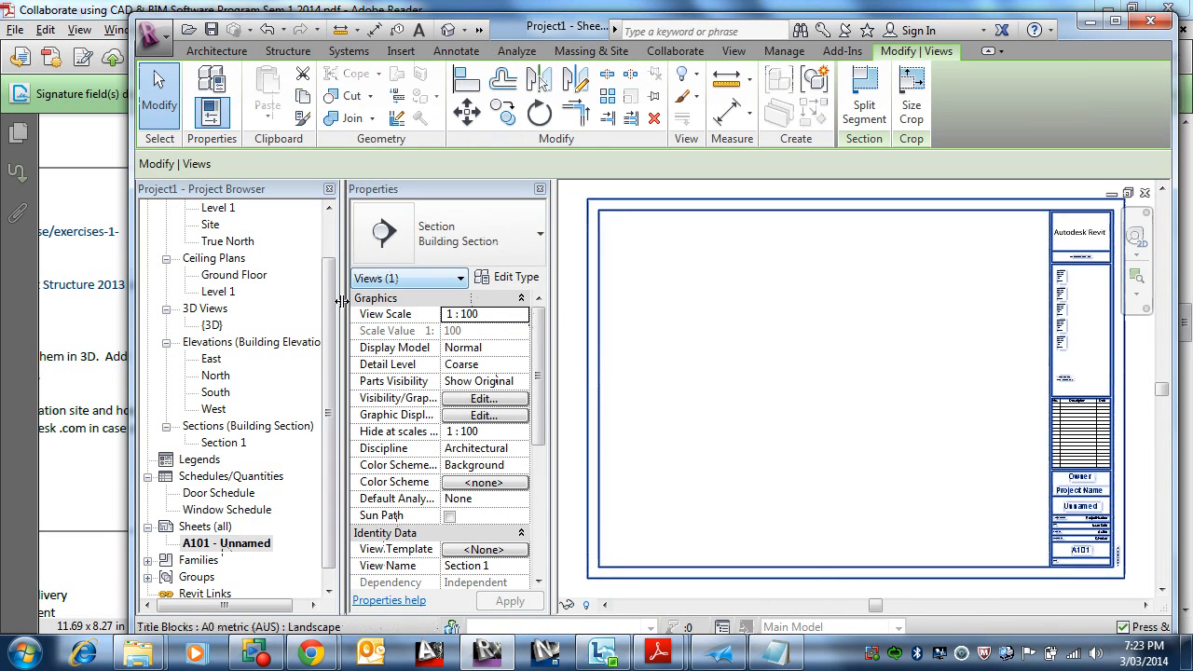
Step: Place the Ground Floor plan view on sheet A101 and reposition its viewport
{"action": "scroll", "coordinate": [287, 295], "scroll_direction": "up", "scroll_amount": 3}
{"action": "left_click_drag", "start_coordinate": [329, 280], "coordinate": [327, 227]}
{"action": "left_click_drag", "start_coordinate": [225, 242], "coordinate": [918, 457]}
{"action": "left_click", "coordinate": [912, 354]}
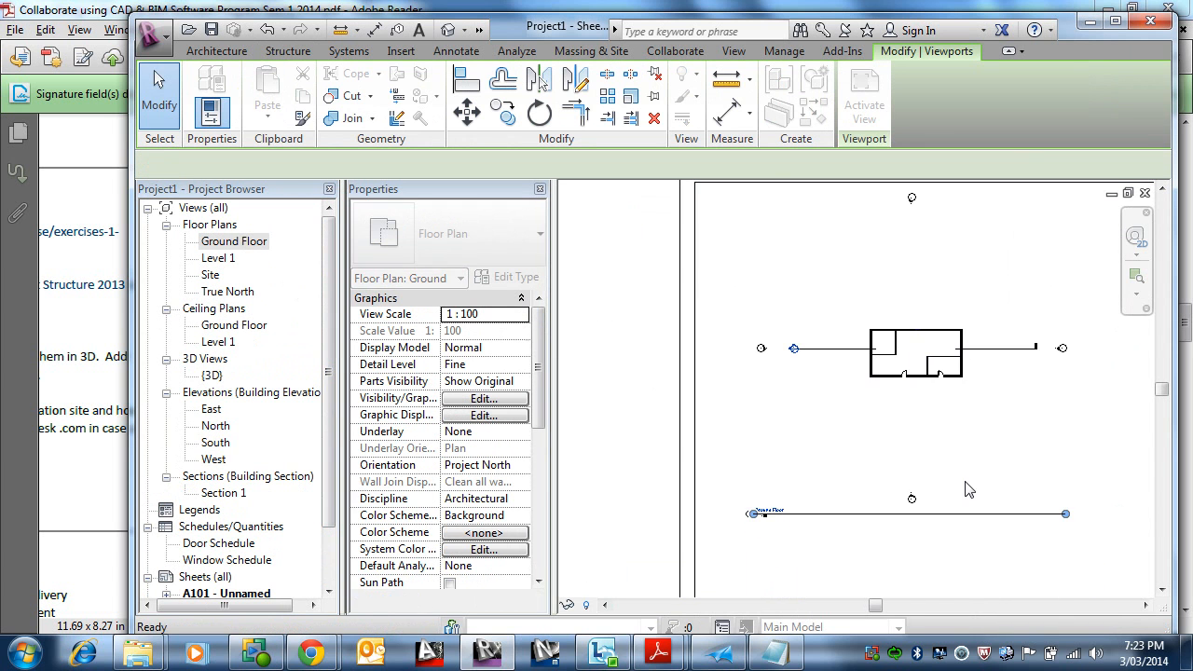
{"action": "scroll", "coordinate": [966, 483], "scroll_direction": "down", "scroll_amount": 1}
{"action": "middle_click_drag", "start_coordinate": [969, 465], "coordinate": [813, 406]}
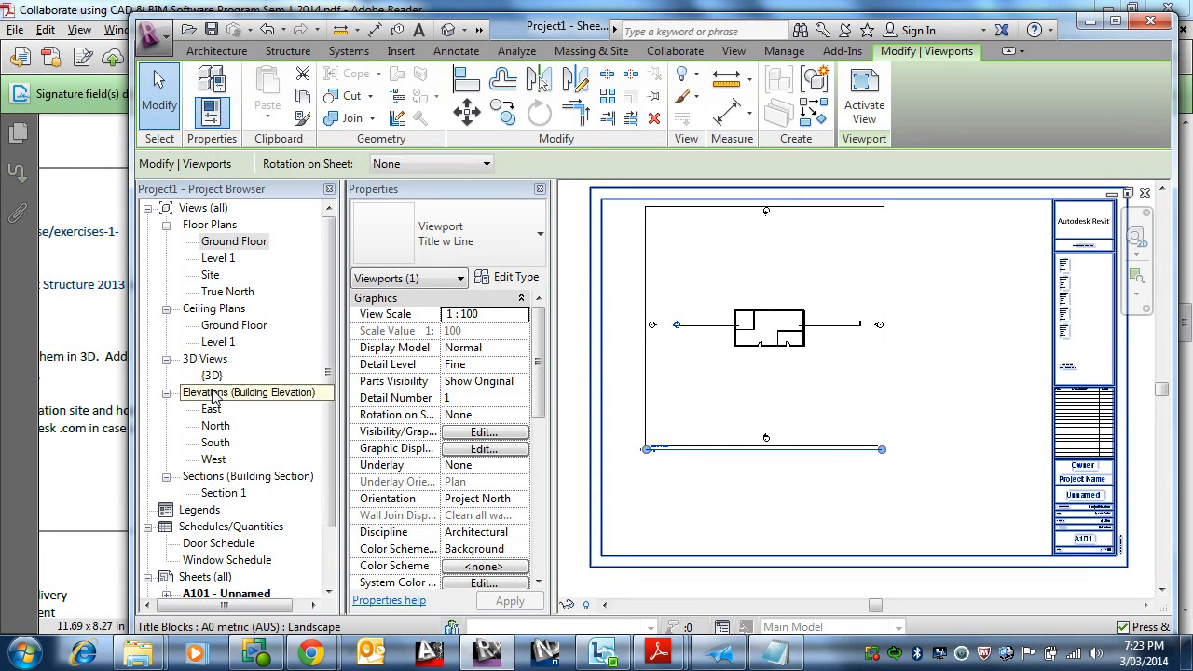
Step: Place Section 1 on the sheet near its upper right corner
{"action": "left_click", "coordinate": [223, 493]}
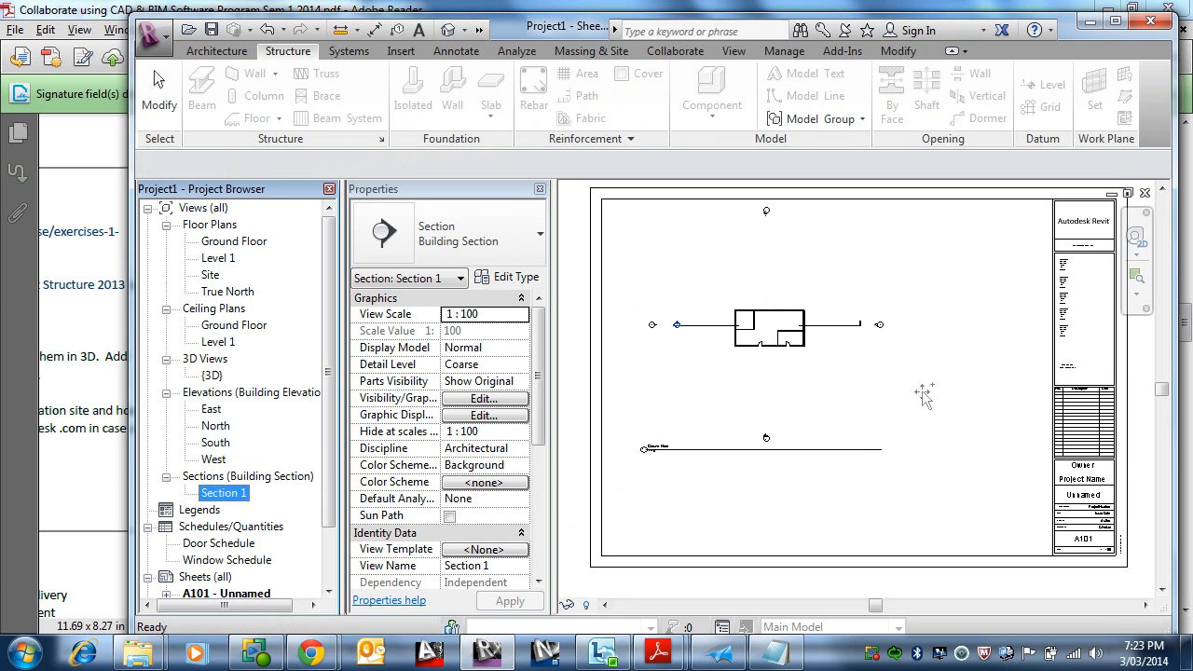
{"action": "left_click_drag", "start_coordinate": [922, 391], "coordinate": [947, 363]}
{"action": "left_click", "coordinate": [978, 269]}
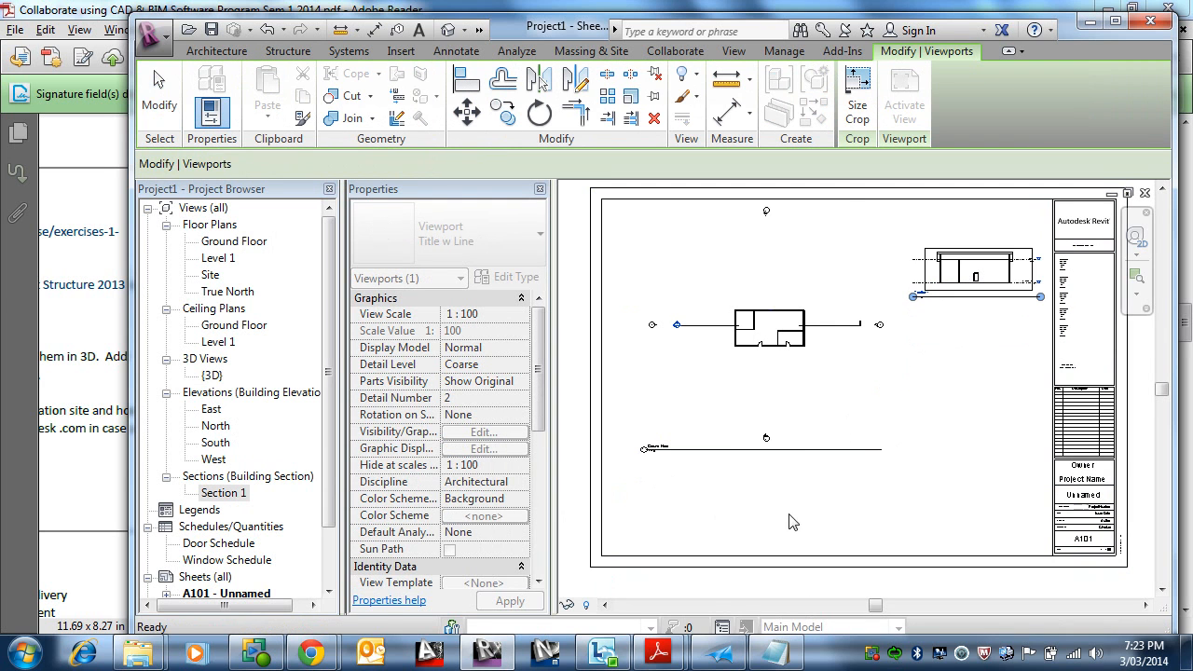
Step: Place the 3D view on the sheet near its lower right corner
{"action": "left_click", "coordinate": [212, 376]}
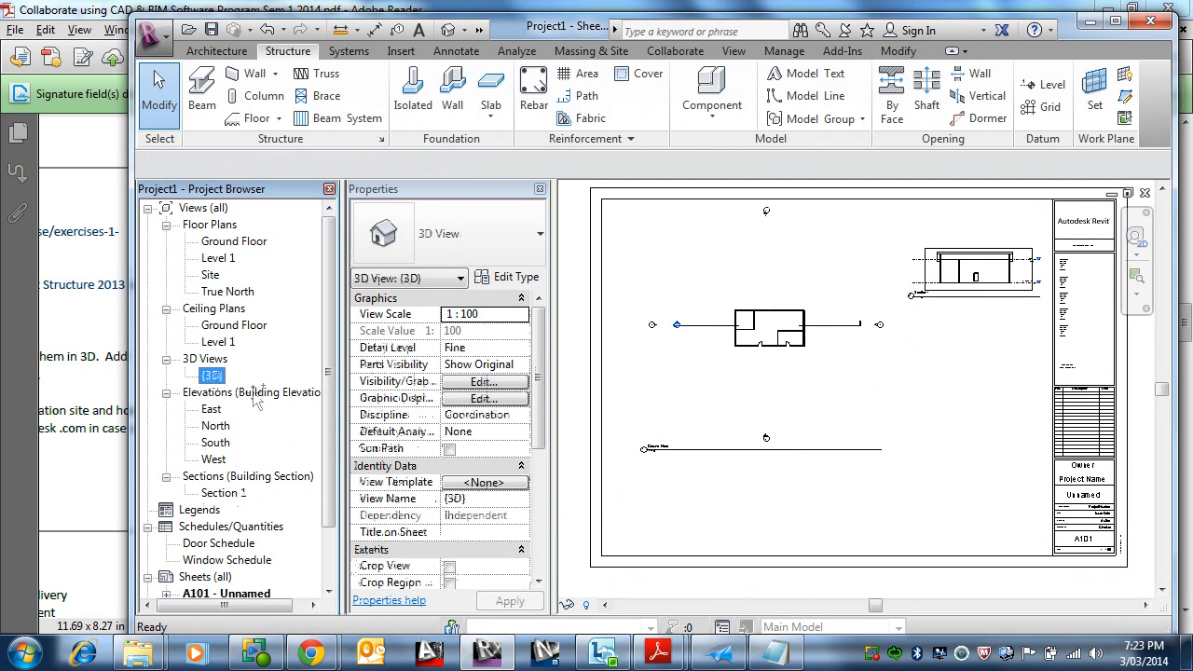
{"action": "left_click_drag", "start_coordinate": [975, 469], "coordinate": [954, 460]}
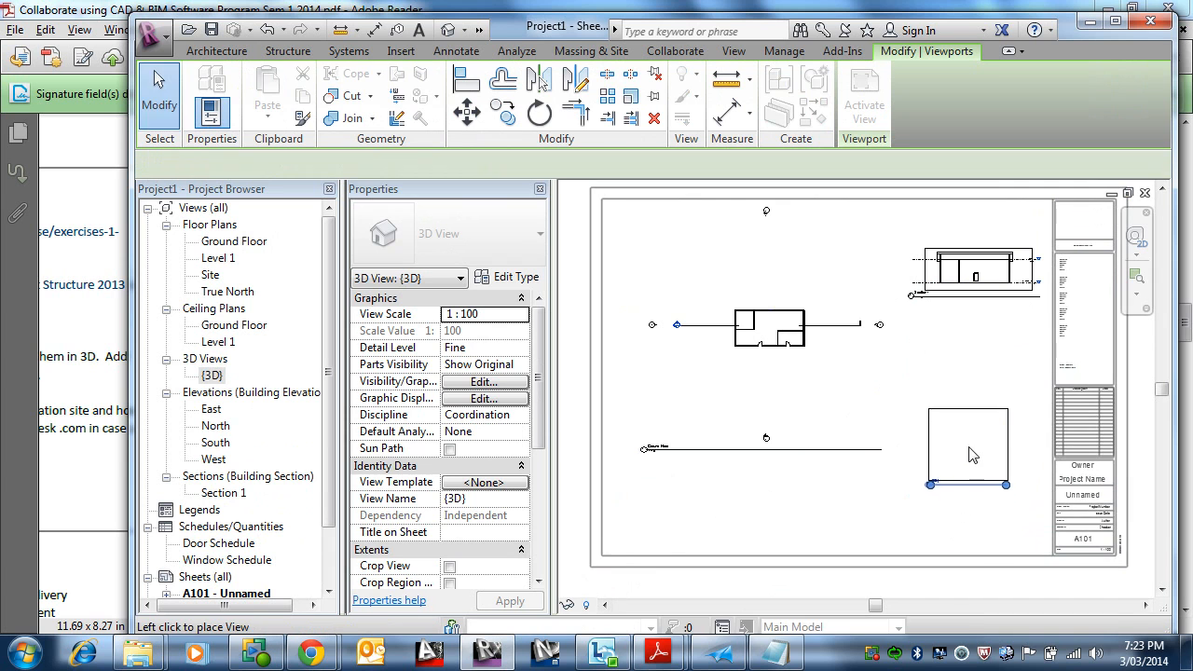
{"action": "left_click", "coordinate": [966, 452]}
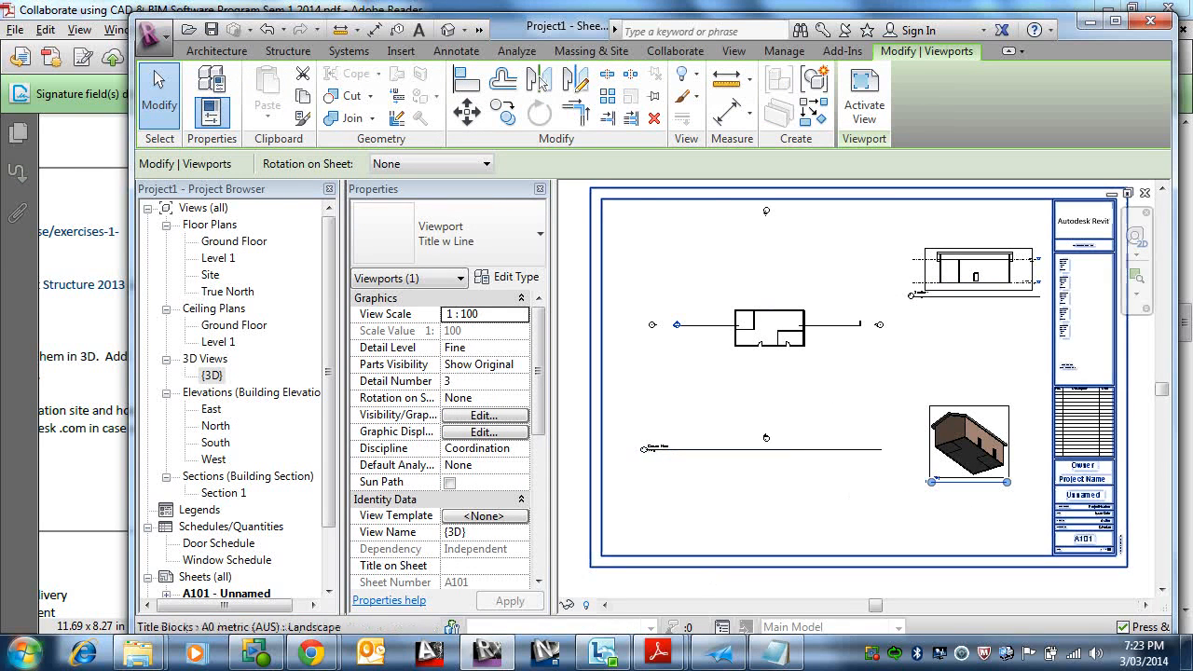
Step: Zoom in to inspect the viewports and their titles on the sheet
{"action": "scroll", "coordinate": [1056, 444], "scroll_direction": "up", "scroll_amount": 2}
{"action": "scroll", "coordinate": [1057, 445], "scroll_direction": "up", "scroll_amount": 3}
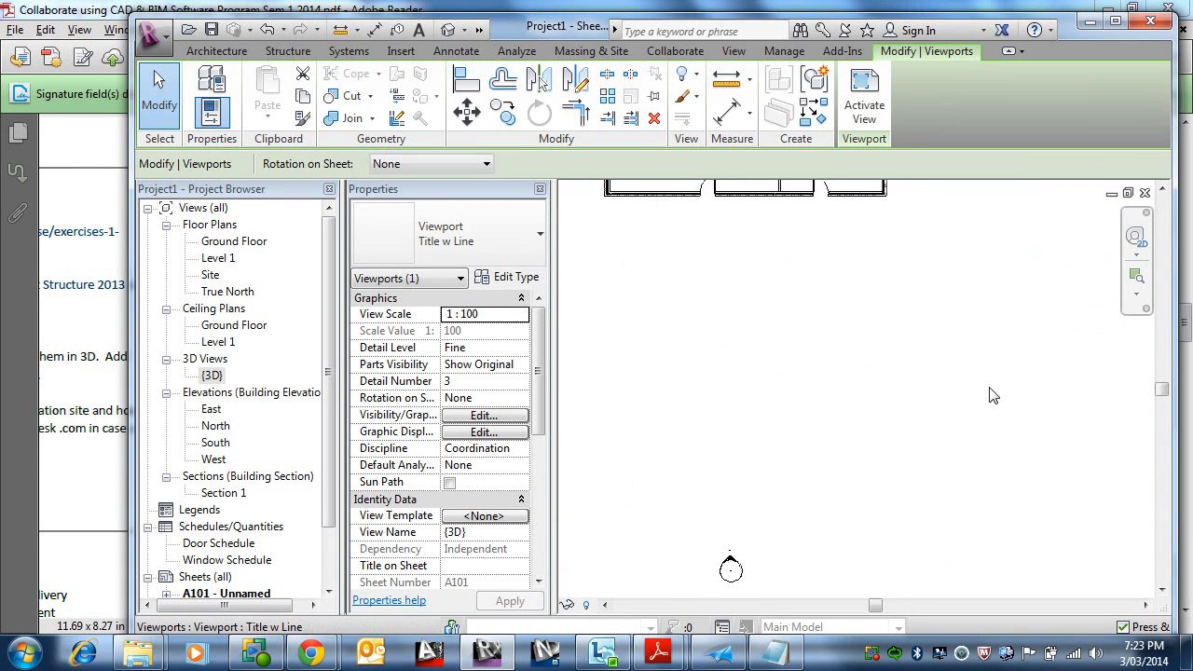
{"action": "middle_click_drag", "start_coordinate": [966, 355], "coordinate": [966, 581]}
{"action": "scroll", "coordinate": [966, 581], "scroll_direction": "down", "scroll_amount": 5}
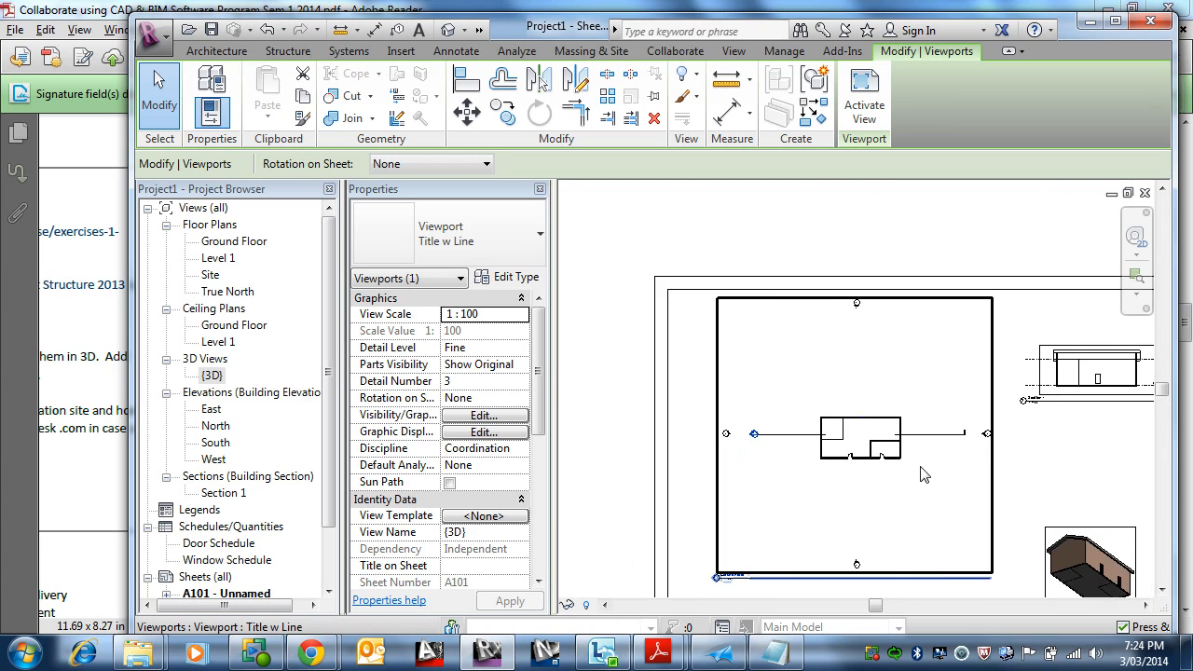
{"action": "scroll", "coordinate": [653, 529], "scroll_direction": "up", "scroll_amount": 6}
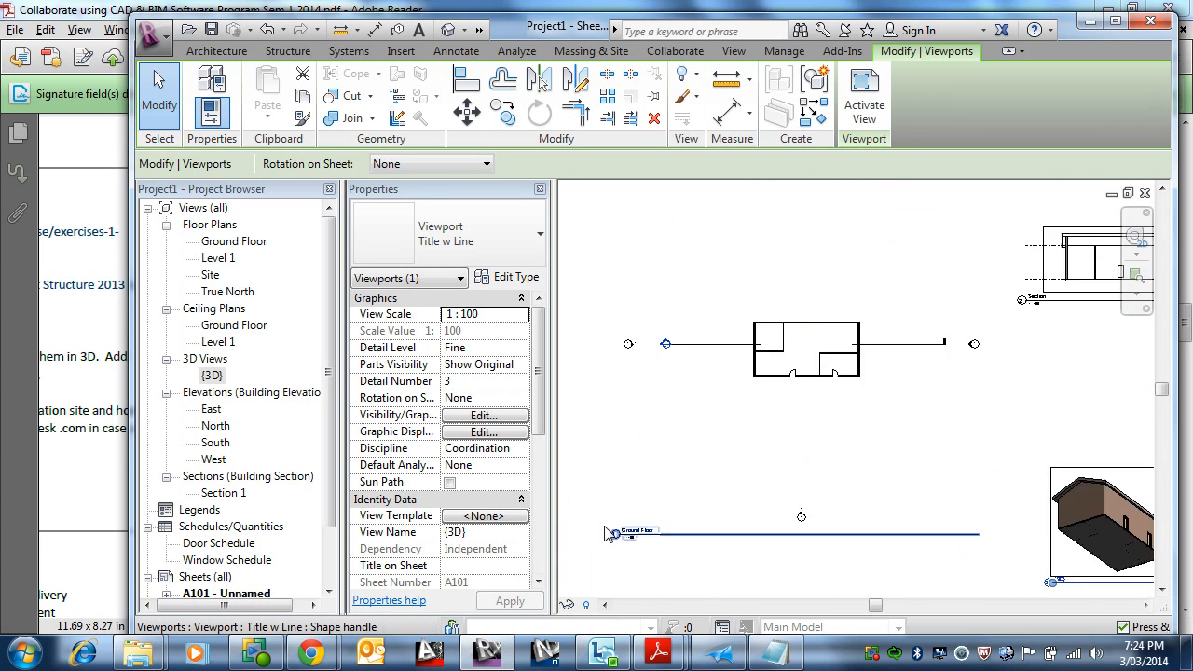
{"action": "scroll", "coordinate": [653, 529], "scroll_direction": "down", "scroll_amount": 6}
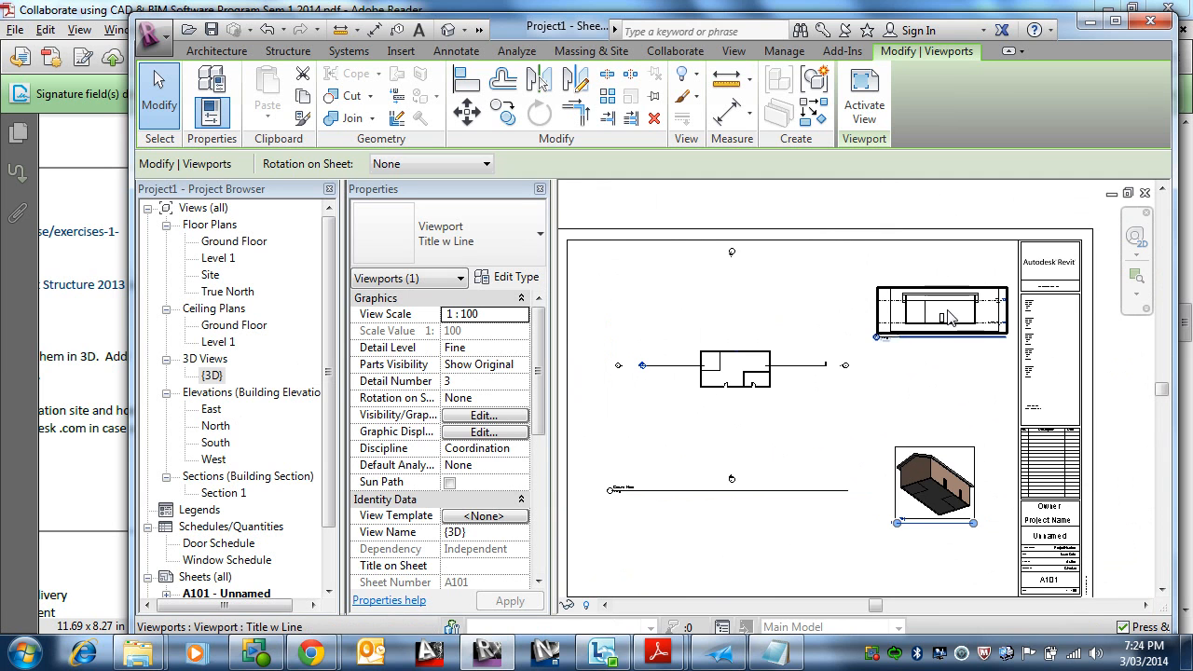
{"action": "left_click", "coordinate": [949, 317]}
{"action": "scroll", "coordinate": [904, 373], "scroll_direction": "up", "scroll_amount": 5}
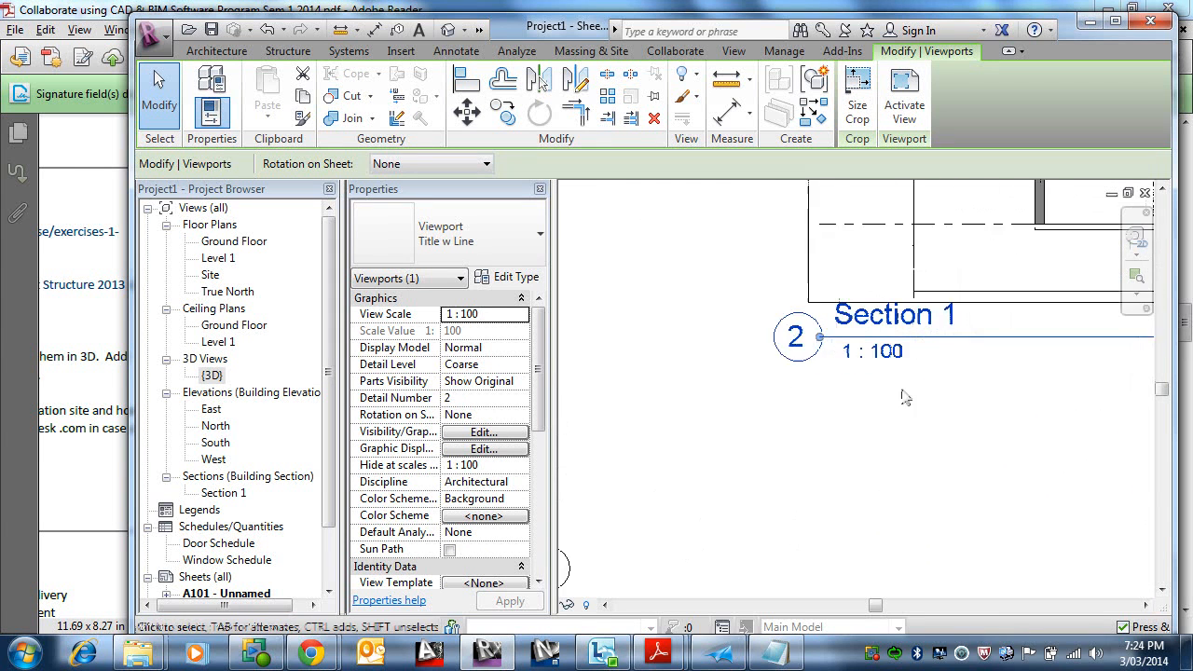
{"action": "scroll", "coordinate": [643, 401], "scroll_direction": "down", "scroll_amount": 3}
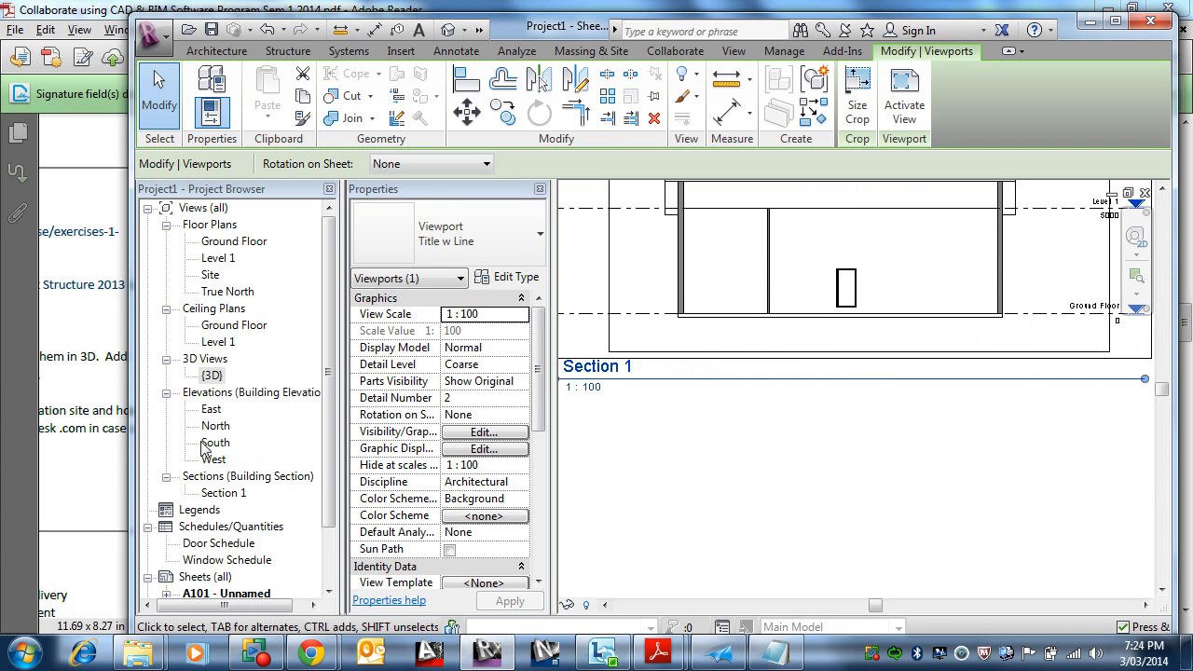
Step: Open Section 1 and set its view scale to 1:50
{"action": "left_click", "coordinate": [220, 492]}
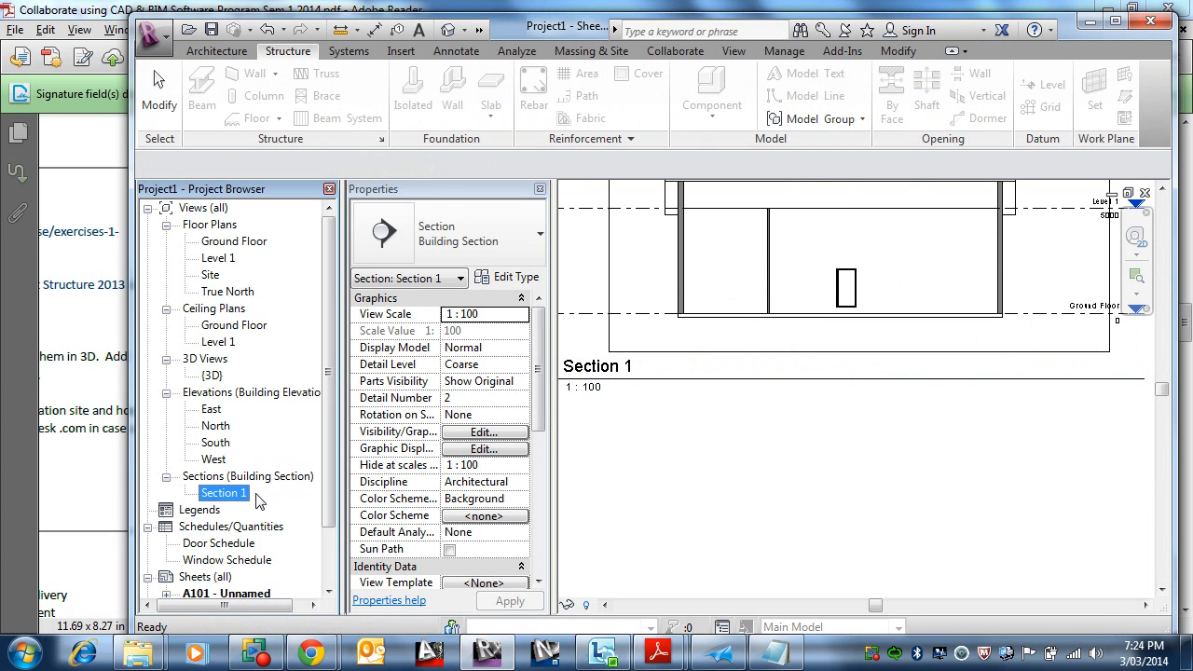
{"action": "double_click", "coordinate": [231, 502]}
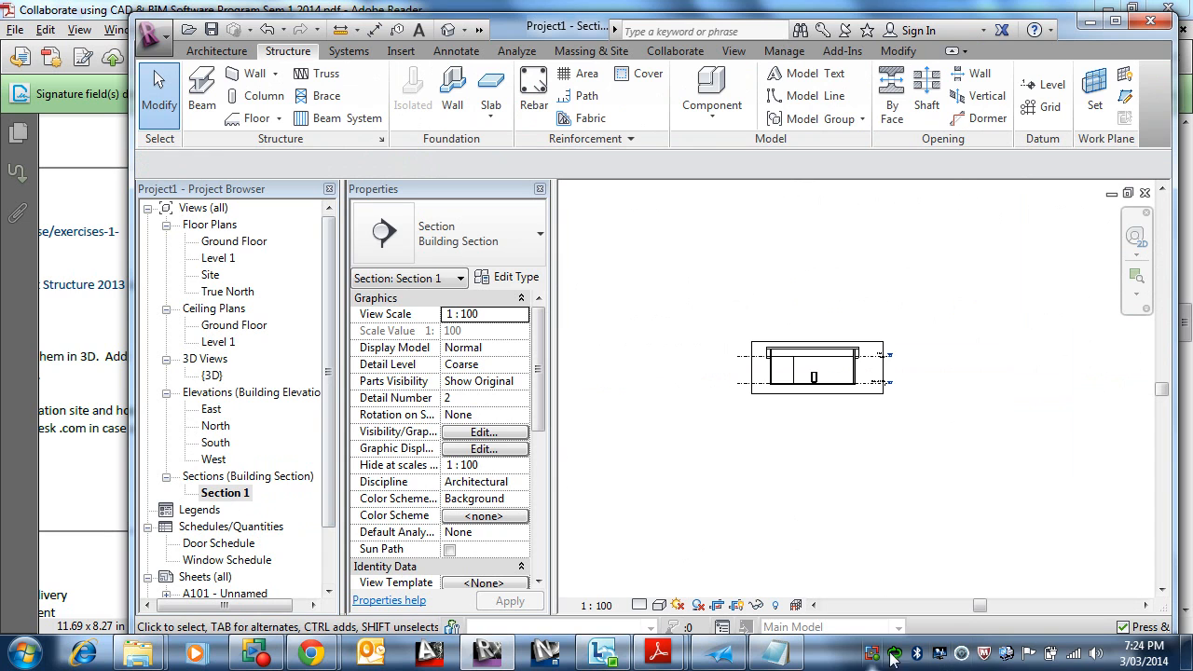
{"action": "left_click", "coordinate": [597, 606]}
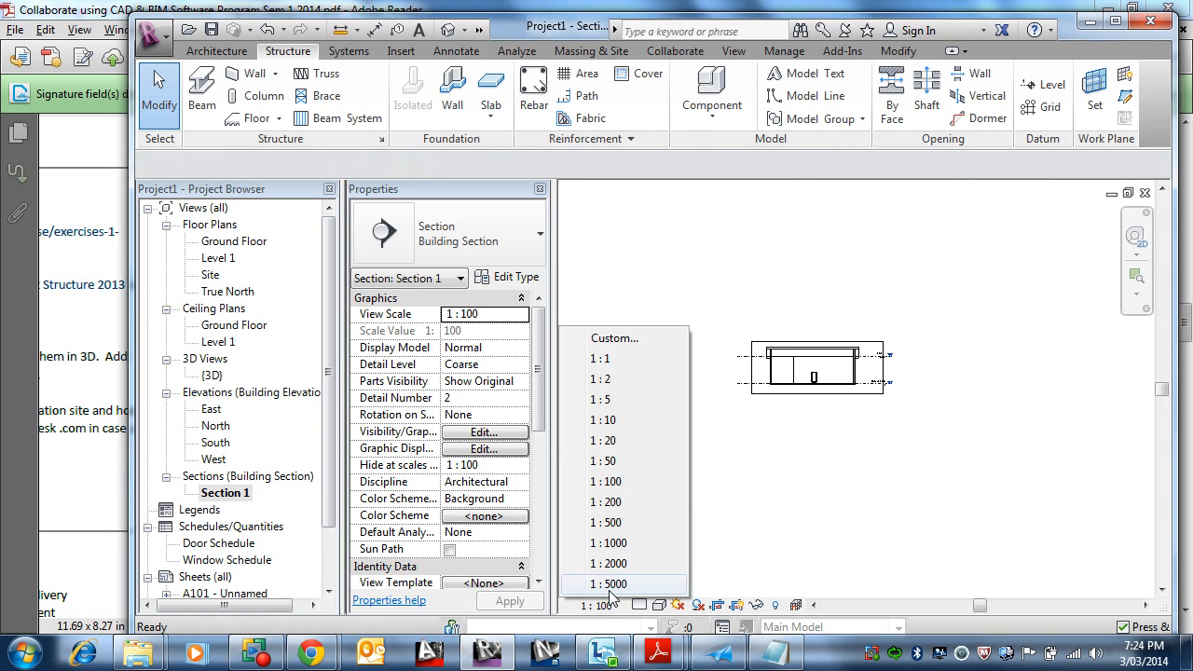
{"action": "left_click", "coordinate": [614, 461]}
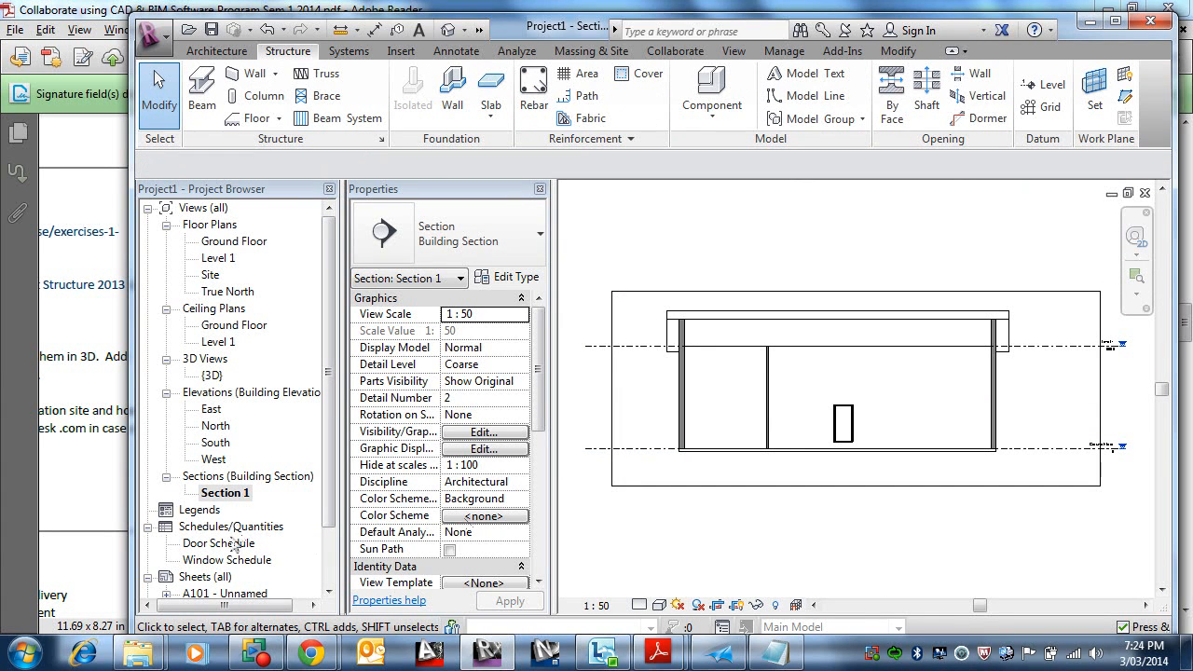
Step: Return to sheet A101 and move the enlarged Section 1 viewport down towards the sheet's centre
{"action": "double_click", "coordinate": [261, 593]}
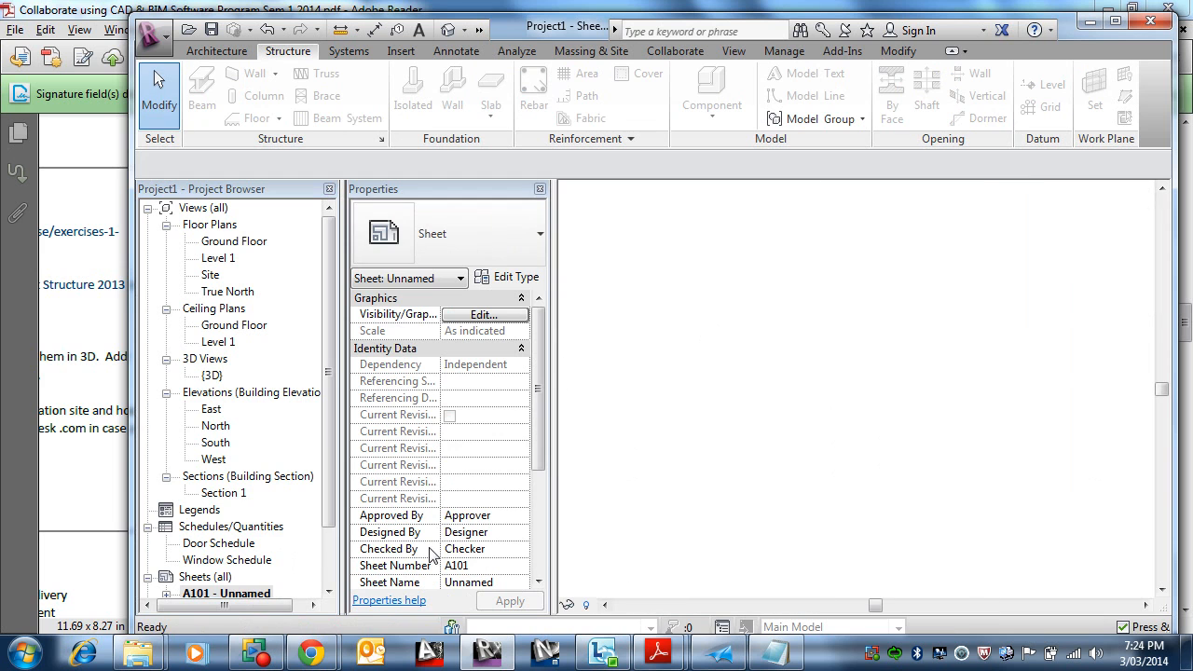
{"action": "scroll", "coordinate": [970, 448], "scroll_direction": "down", "scroll_amount": 4}
{"action": "scroll", "coordinate": [942, 401], "scroll_direction": "down", "scroll_amount": 3}
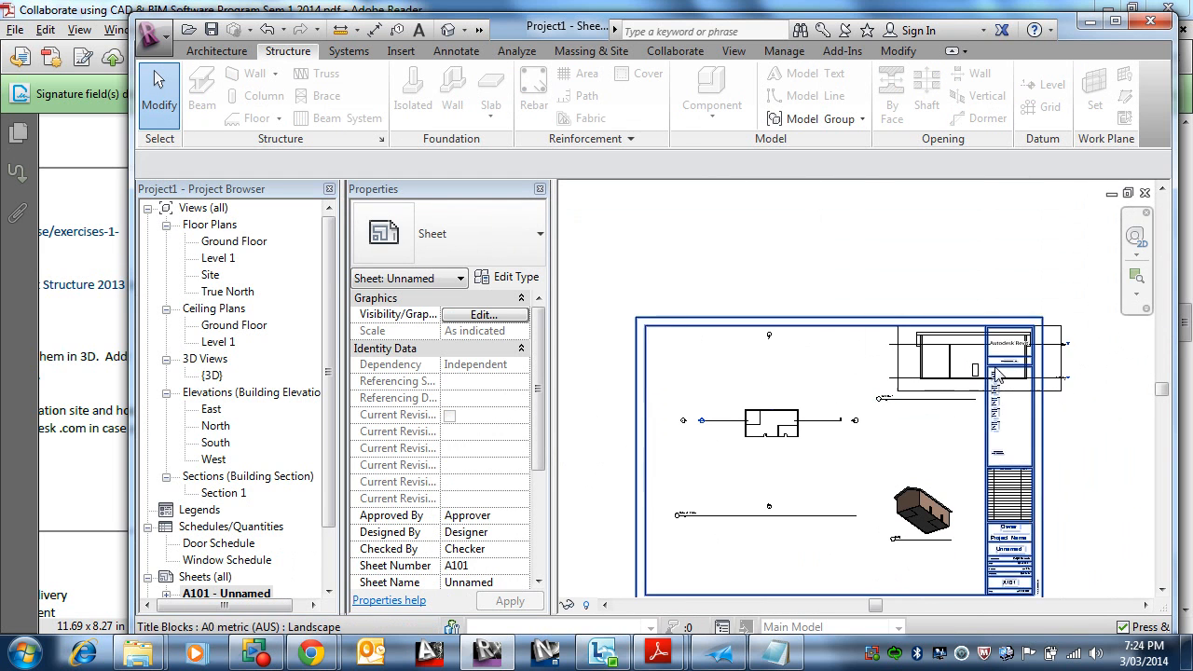
{"action": "left_click_drag", "start_coordinate": [929, 396], "coordinate": [848, 478]}
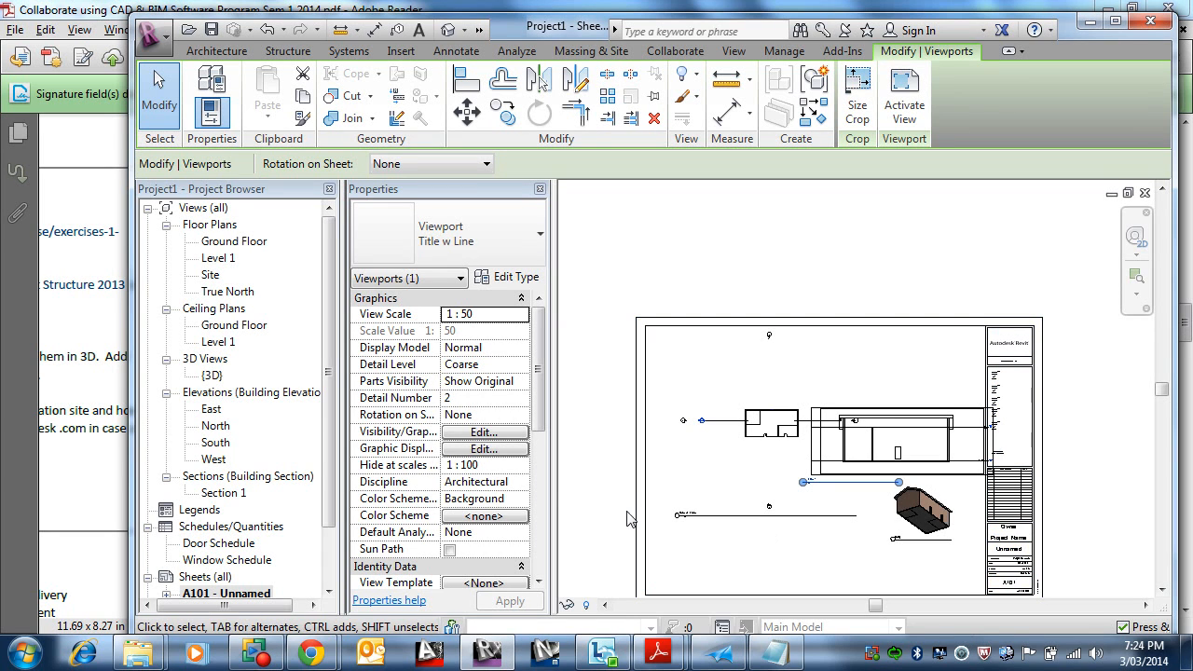
Step: Activate the 3D viewport on sheet A101 and orbit the house to a new viewing angle
{"action": "left_click", "coordinate": [937, 518]}
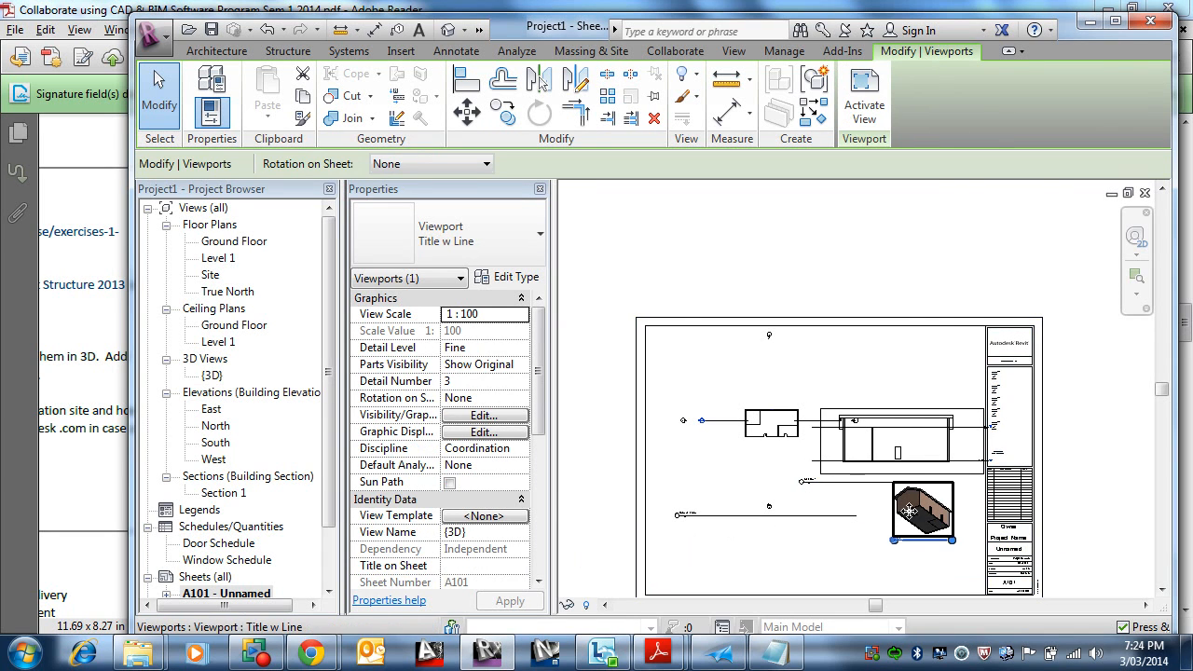
{"action": "right_click", "coordinate": [902, 515]}
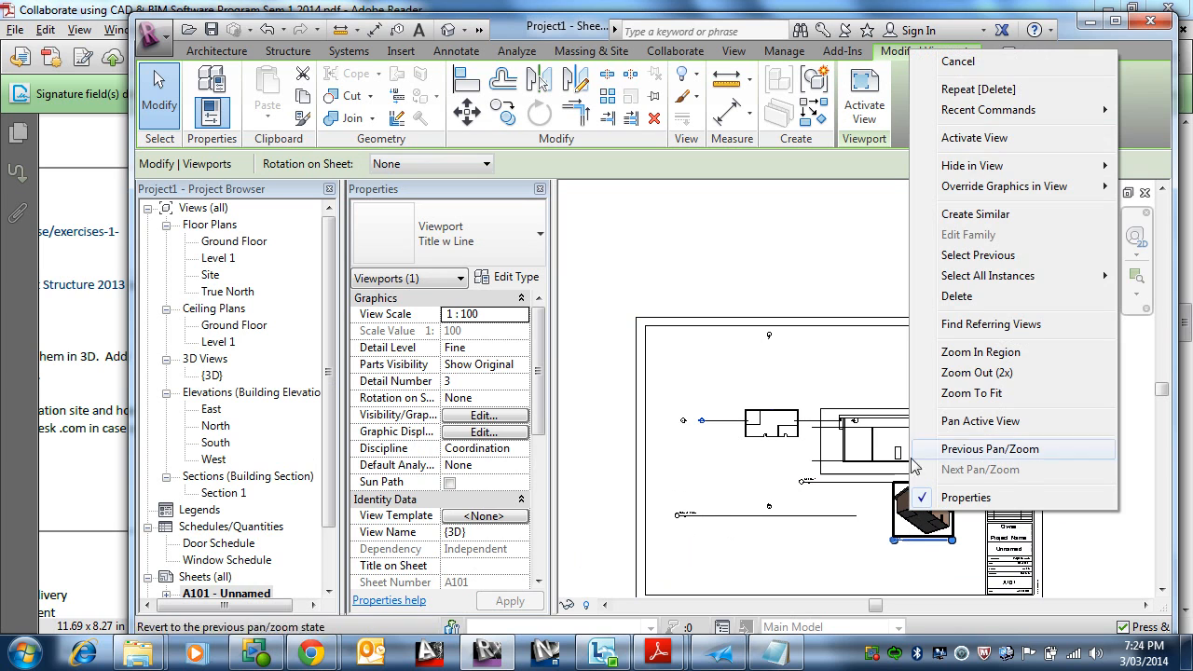
{"action": "left_click", "coordinate": [975, 138]}
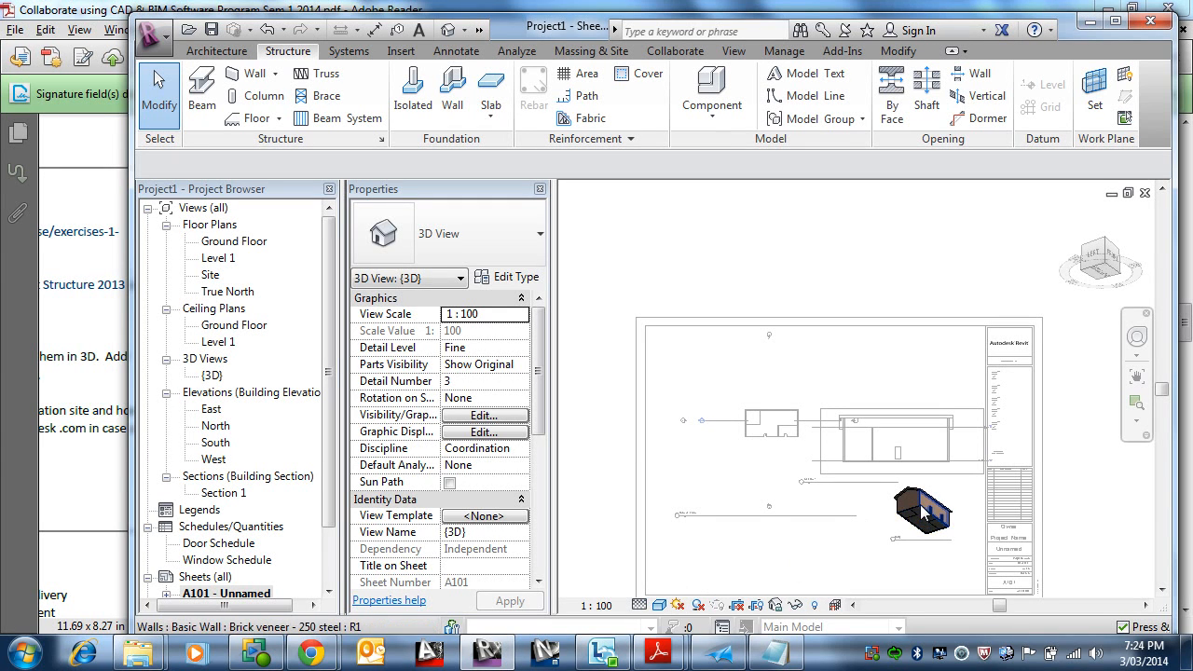
{"action": "mouse_move", "coordinate": [918, 519]}
{"action": "middle_mouse_down", "text": "shift"}
{"action": "mouse_move", "coordinate": [950, 556]}
{"action": "mouse_move", "coordinate": [919, 505]}
{"action": "mouse_move", "coordinate": [943, 540]}
{"action": "mouse_move", "coordinate": [1014, 562]}
{"action": "middle_mouse_up", "text": "shift"}
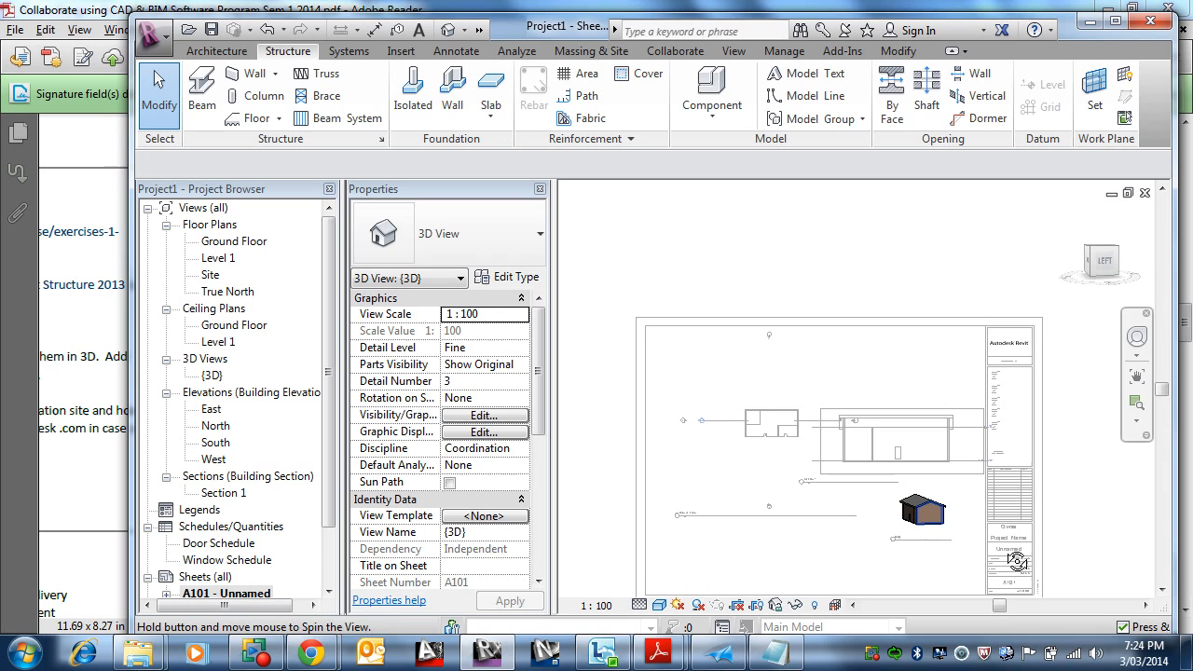
Step: Set the 3D viewport's visual style to Hidden Line, after briefly trying Wireframe
{"action": "left_click", "coordinate": [660, 605]}
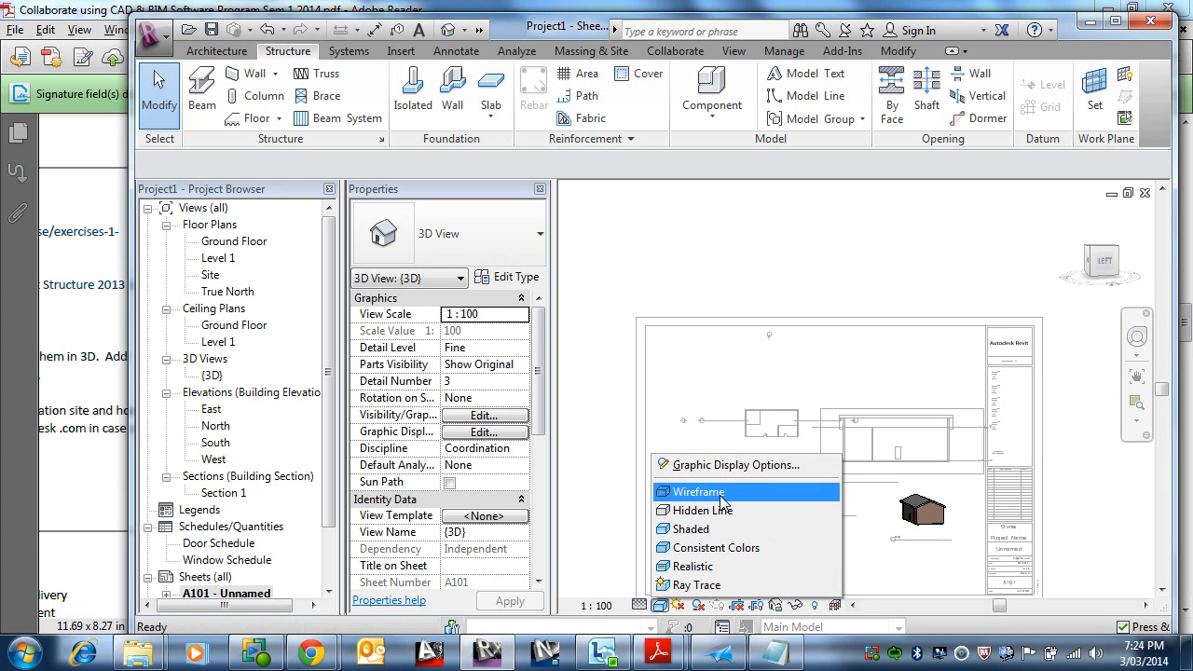
{"action": "left_click", "coordinate": [699, 492]}
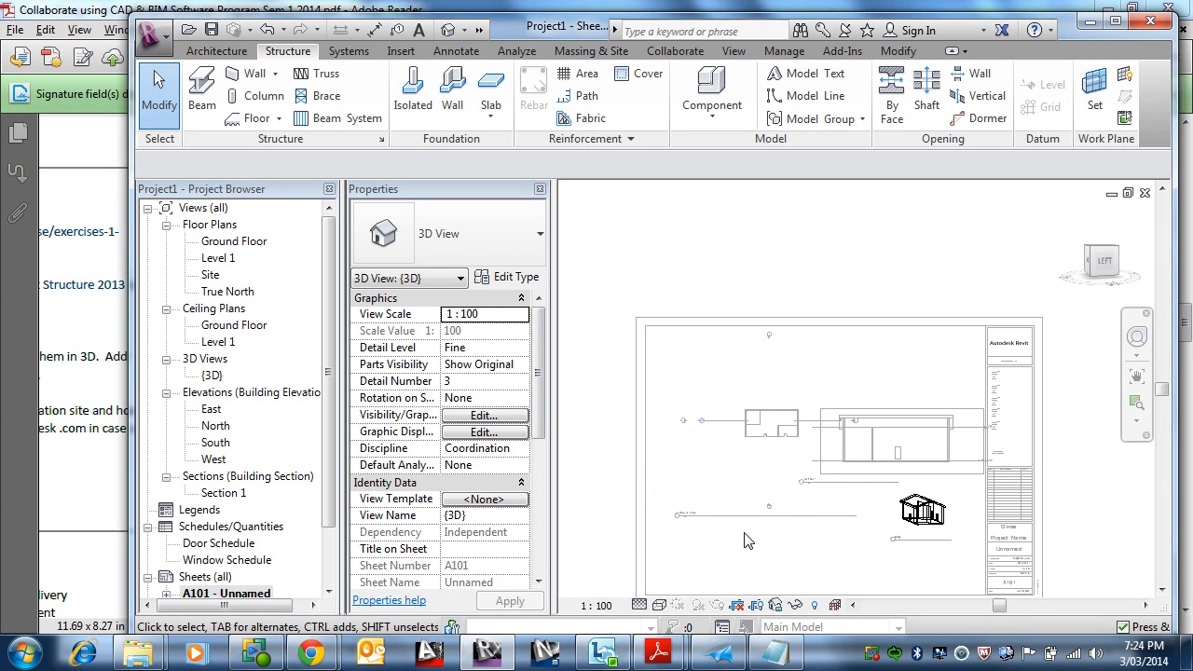
{"action": "left_click", "coordinate": [660, 605]}
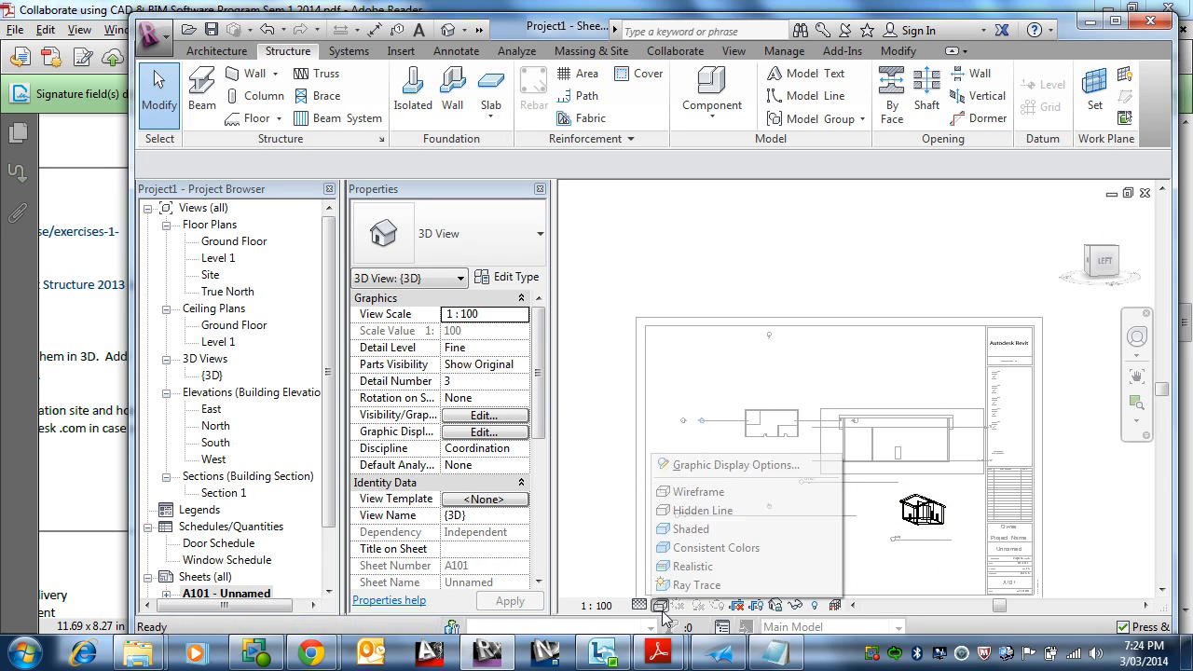
{"action": "left_click", "coordinate": [706, 510]}
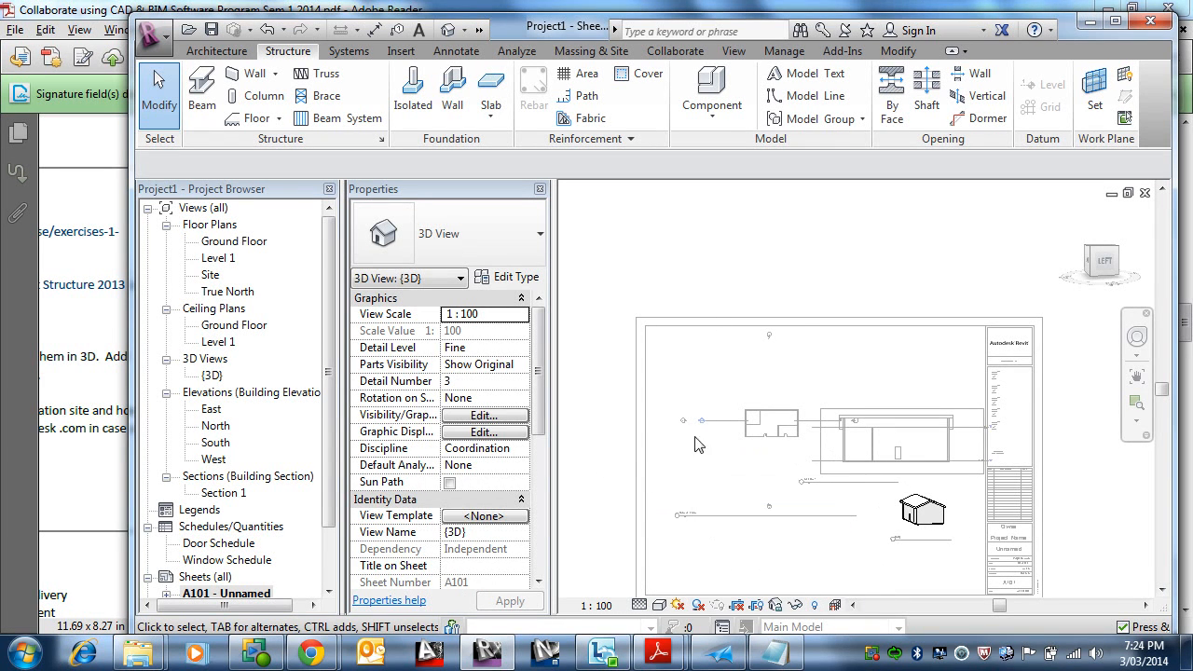
Step: Deactivate the 3D viewport and open the {3D} view from the project browser
{"action": "right_click", "coordinate": [920, 501]}
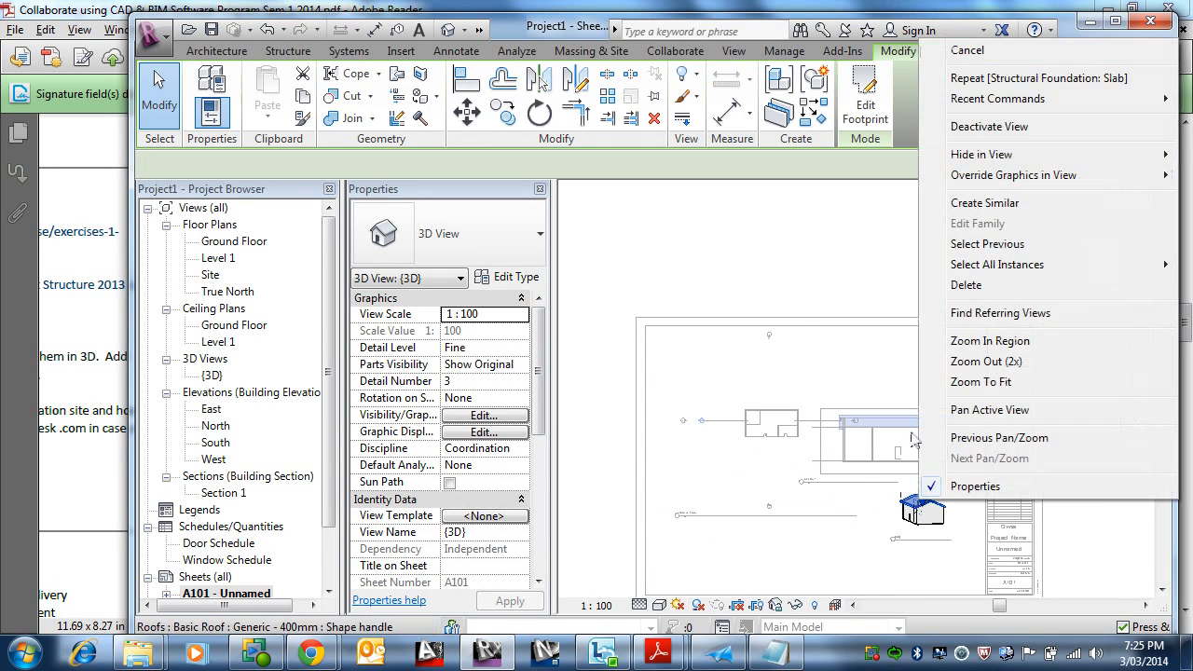
{"action": "left_click", "coordinate": [1030, 128]}
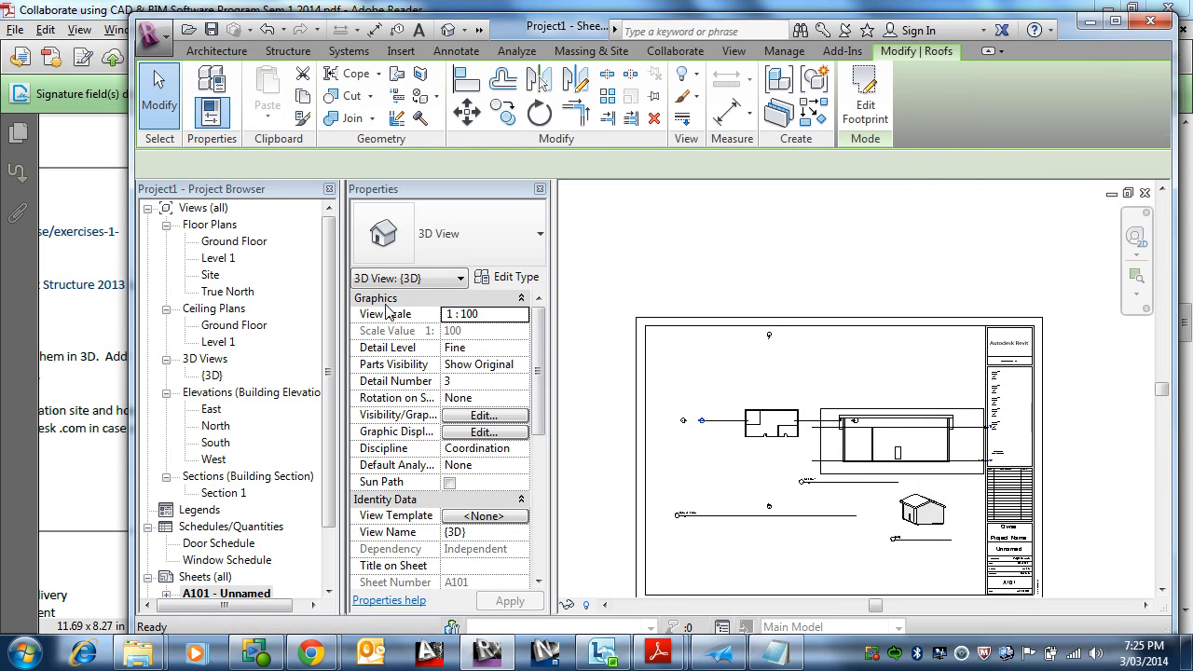
{"action": "double_click", "coordinate": [212, 375]}
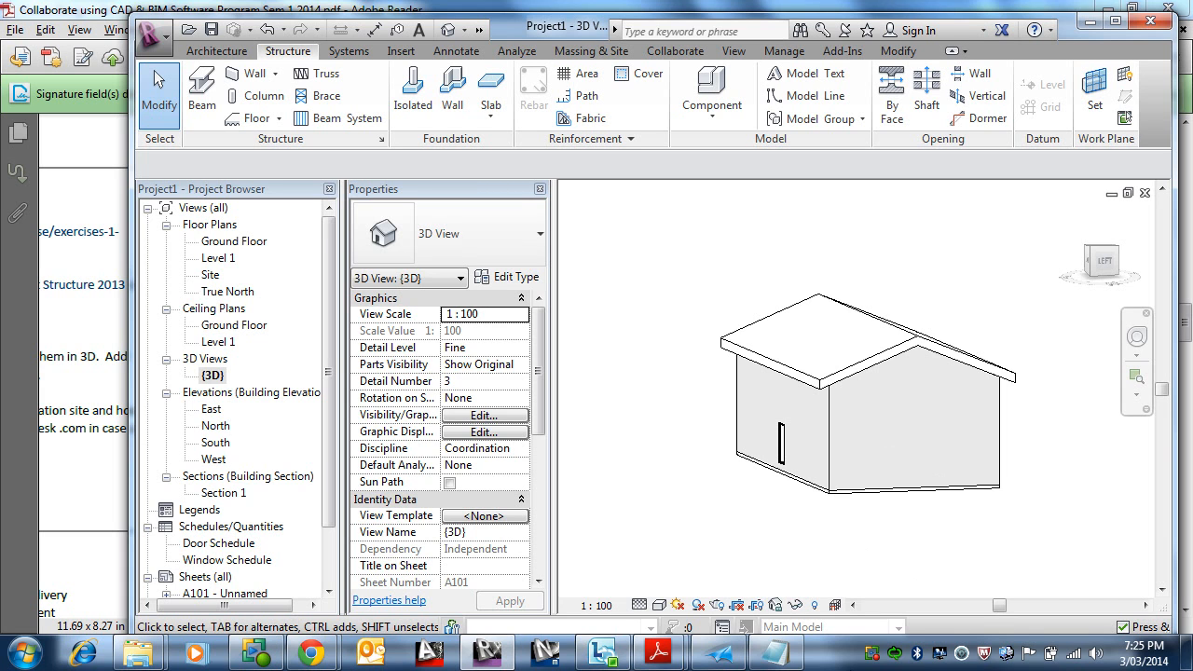
{"action": "right_click", "coordinate": [893, 656]}
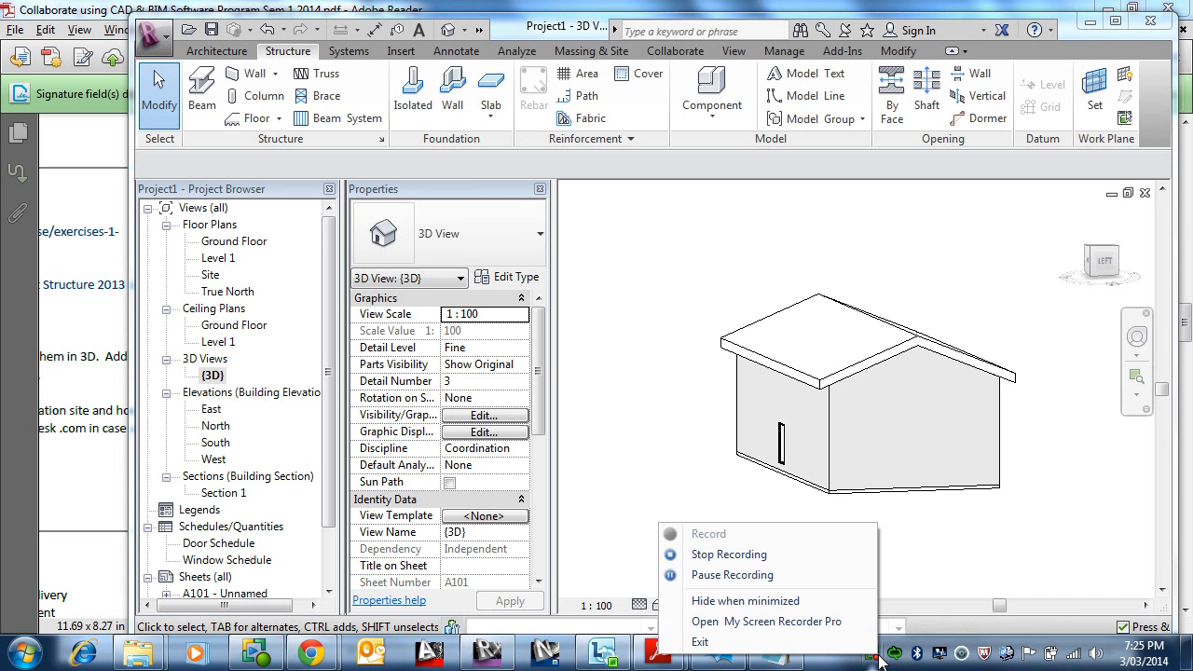